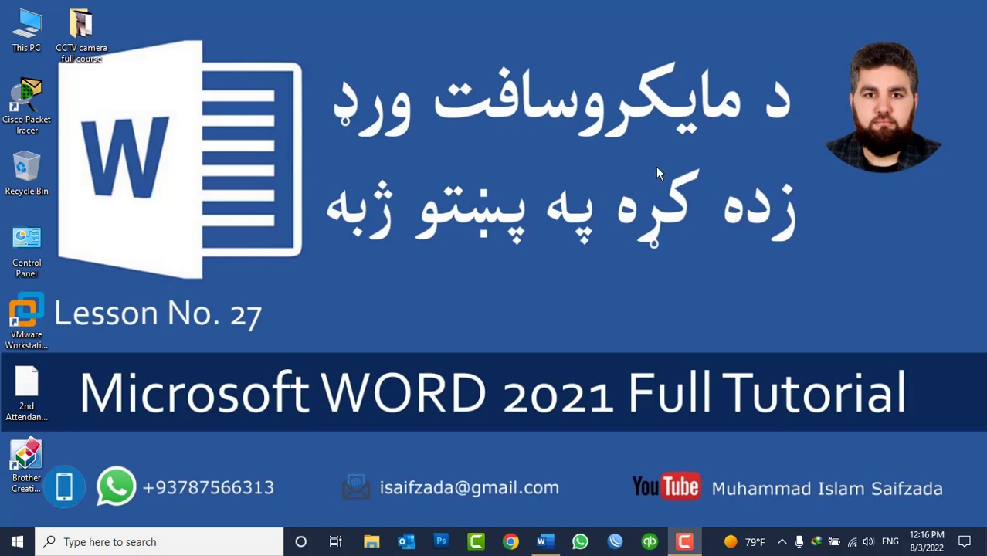
Refresh the desktop and restore the blank Word document window
right_click(423, 132)
click(461, 176)
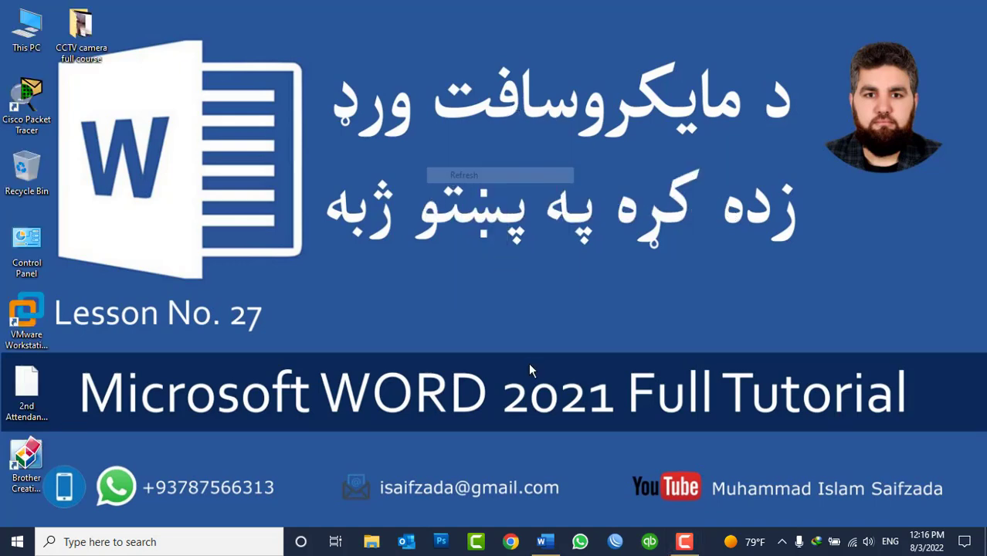
click(557, 548)
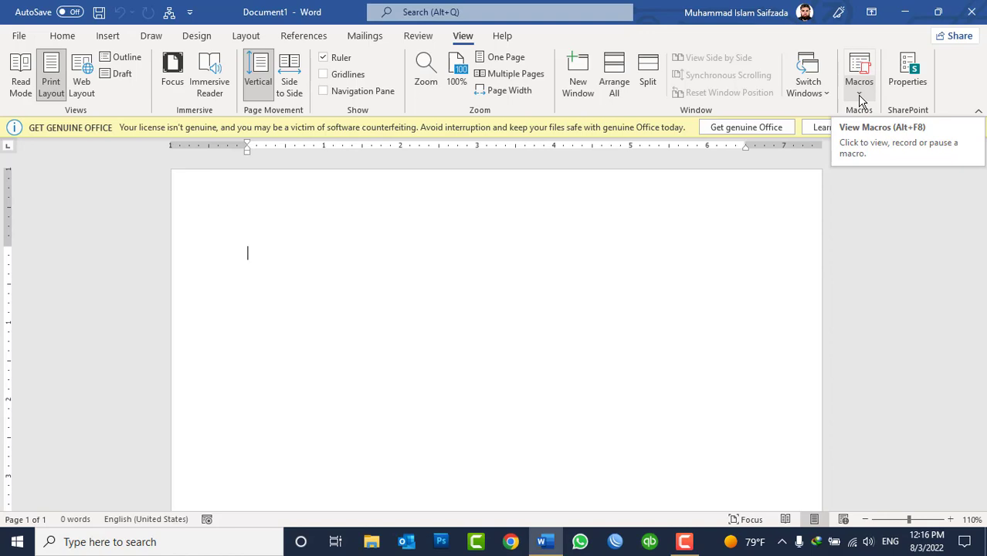
Browse the Macros dropdown and the File backstage, returning without changes
click(860, 95)
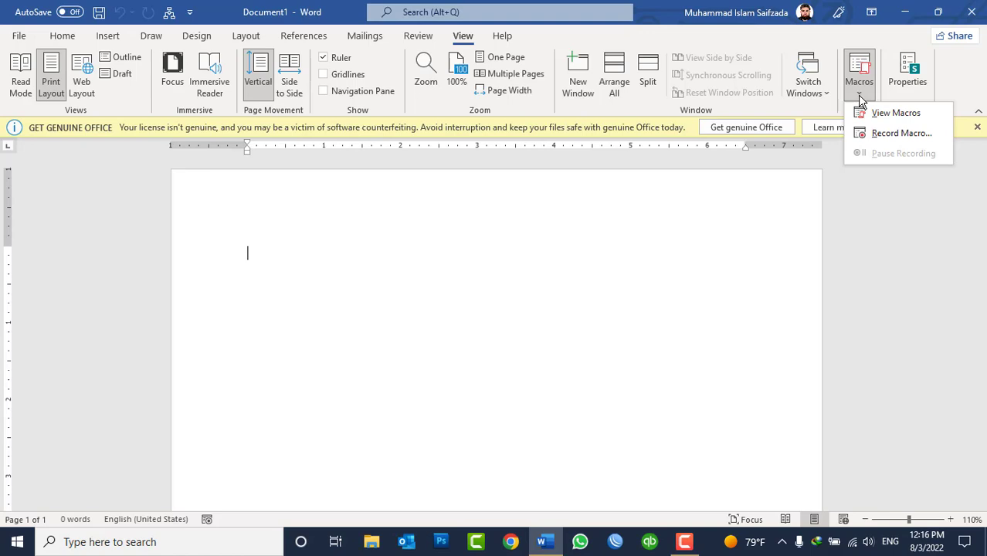
click(461, 293)
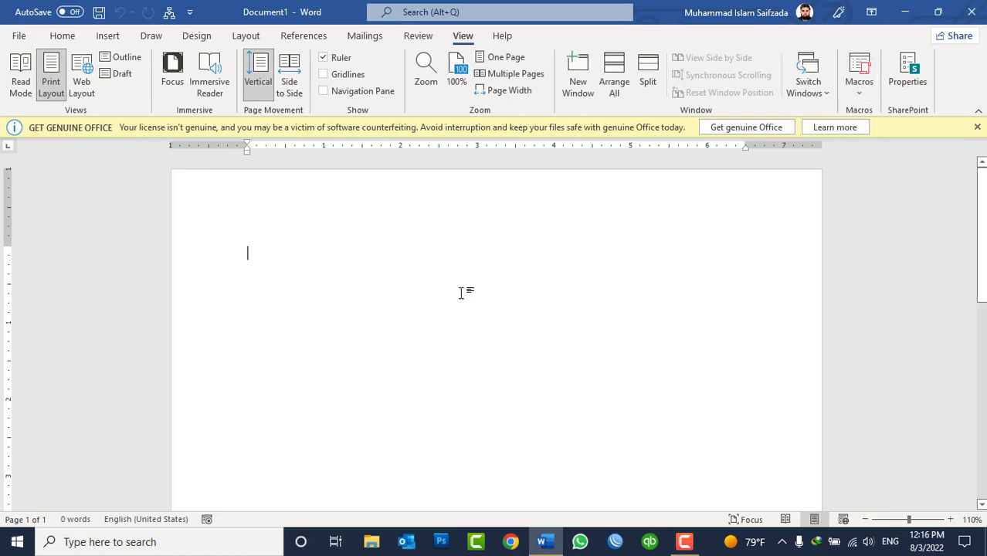
click(858, 87)
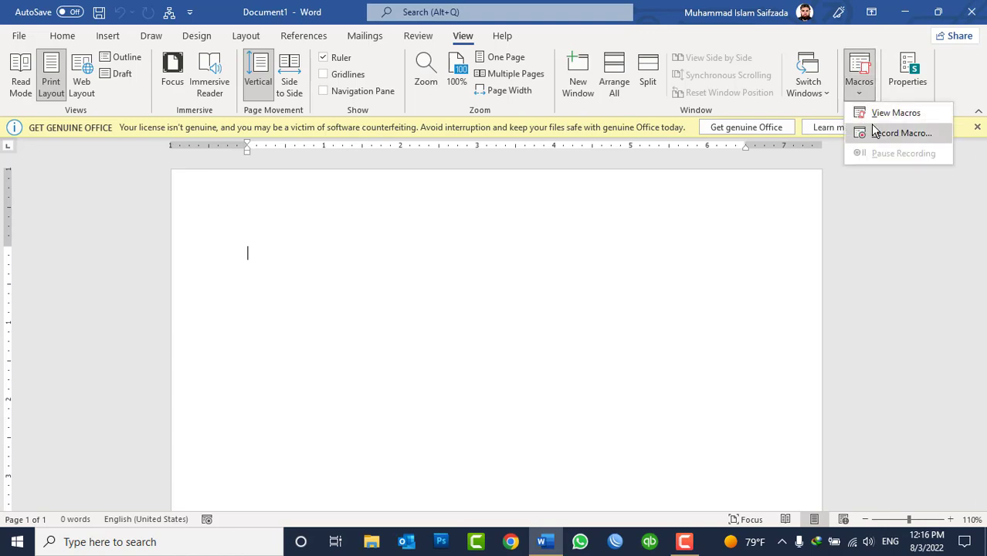
click(299, 343)
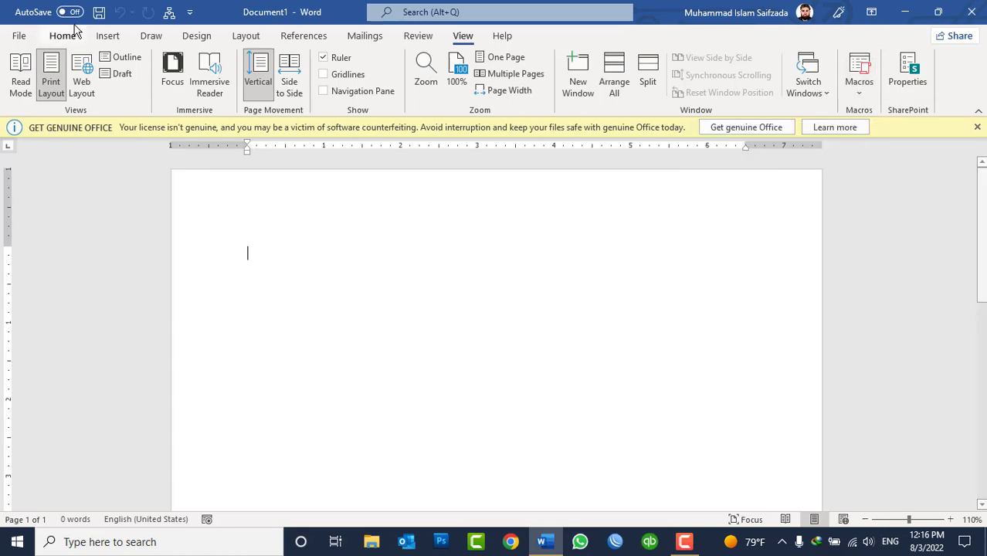
click(19, 37)
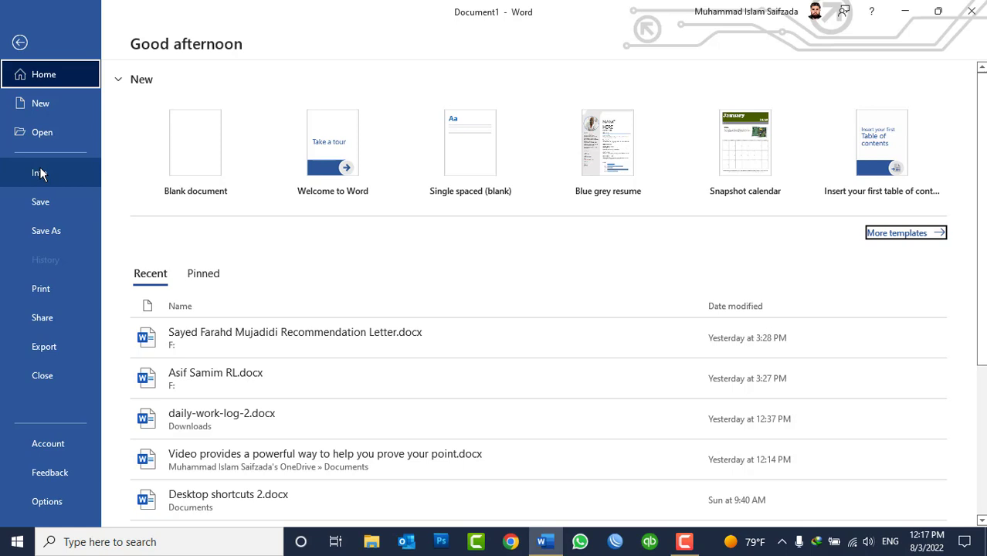
key(Escape)
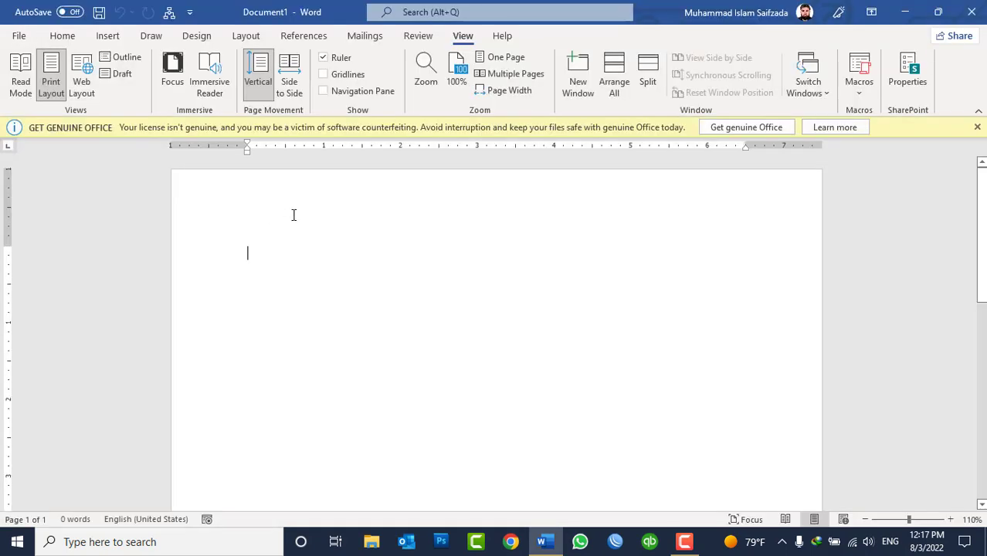
click(859, 87)
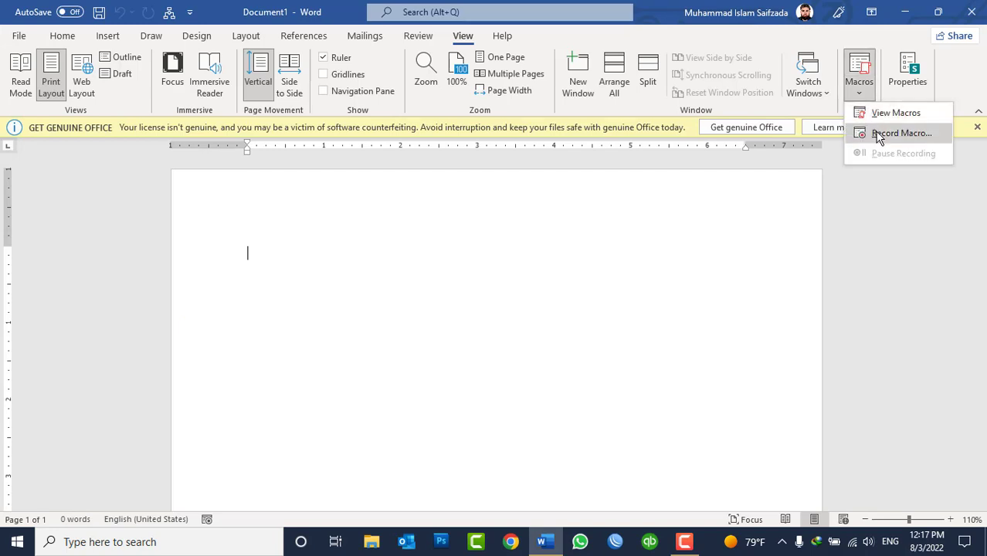
click(554, 282)
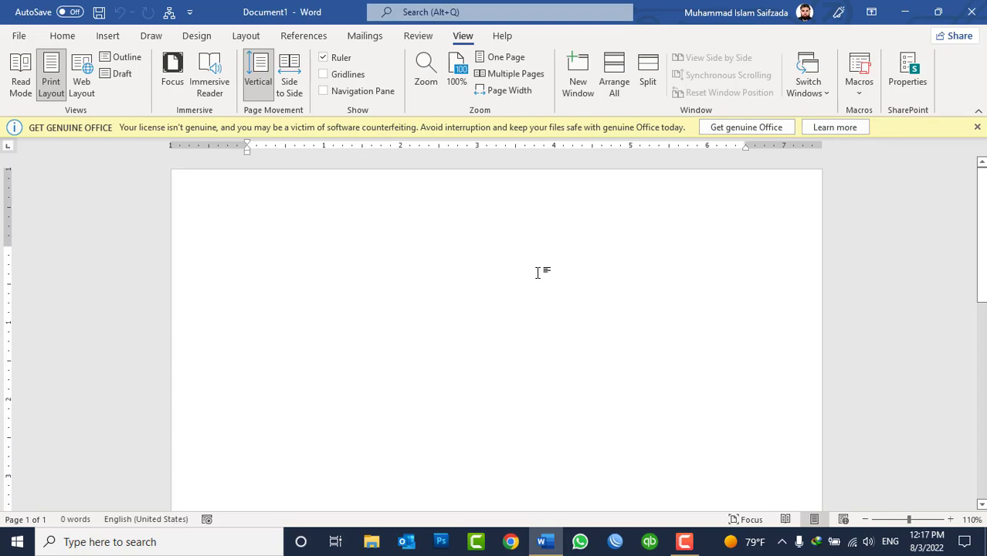
Launch Windows Calculator by running calc from the Run prompt
key(super+r)
text(calc)
key(Return)
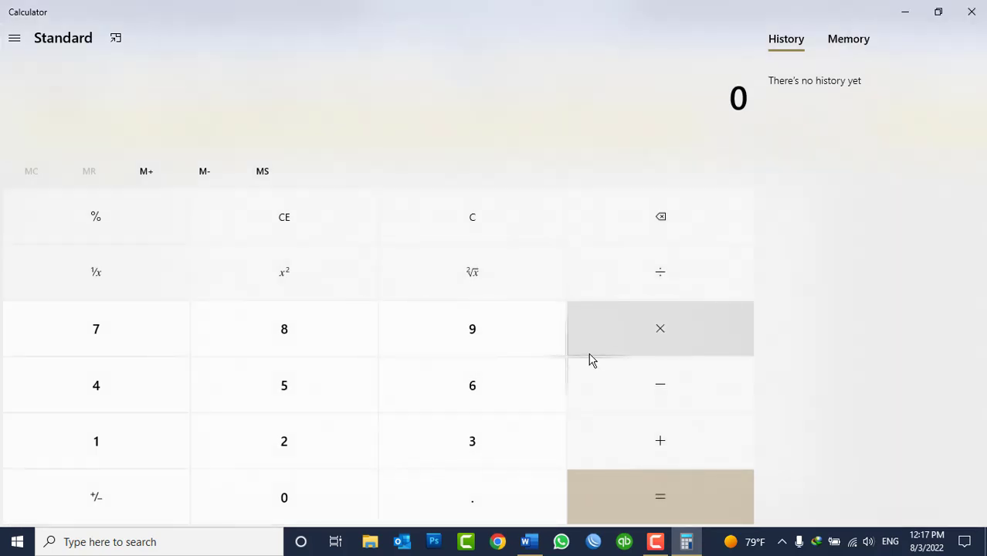
Compute 5 × 5 = 25 in Calculator, then close it
click(288, 384)
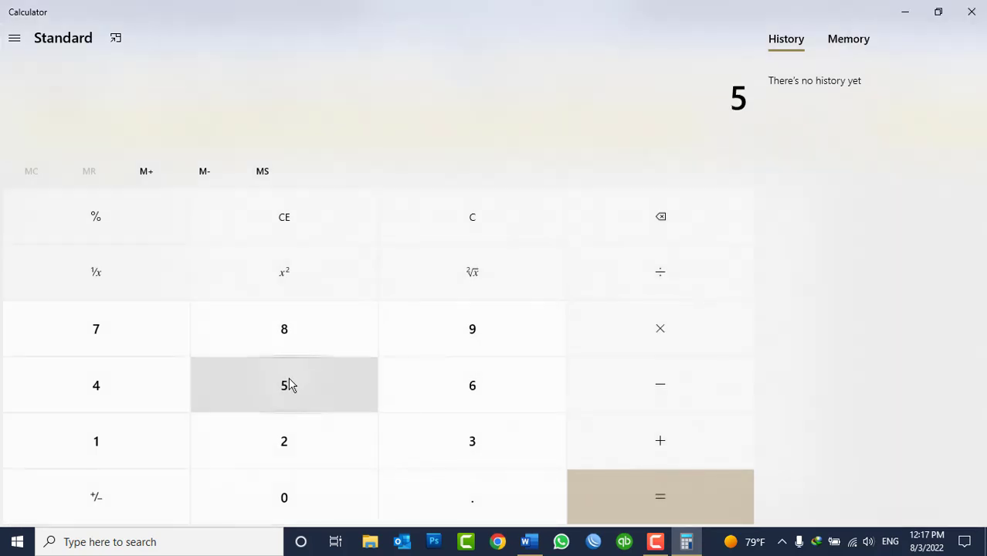
click(645, 328)
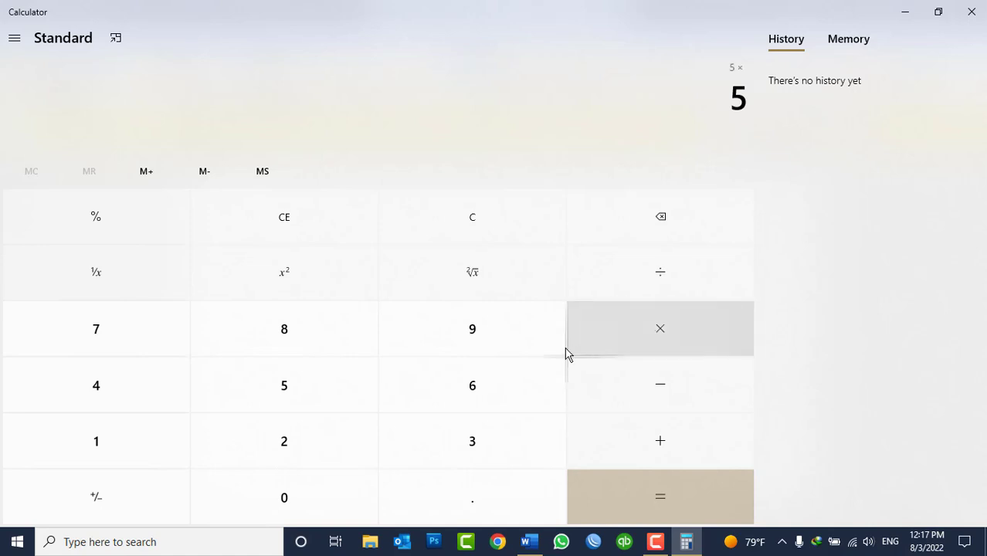
click(318, 377)
click(723, 514)
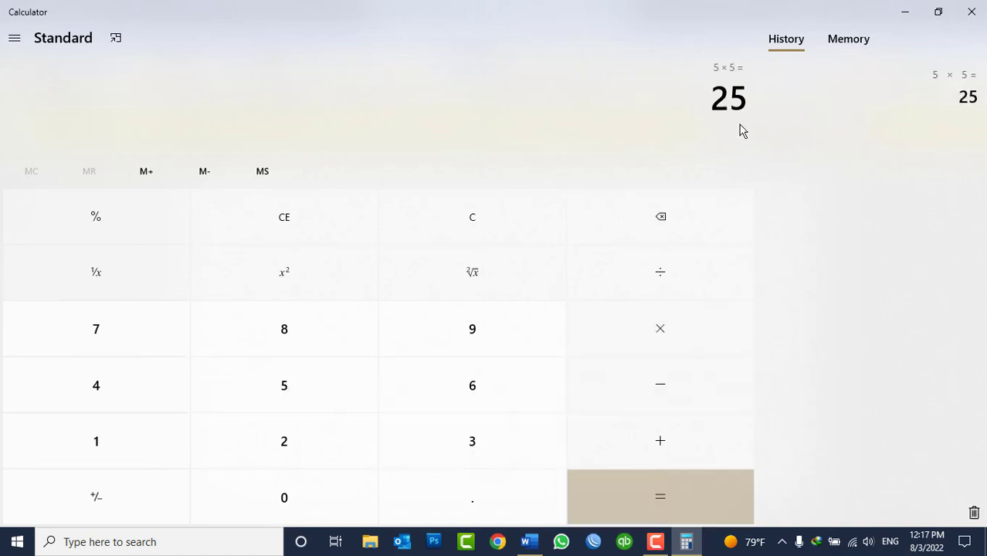
click(969, 11)
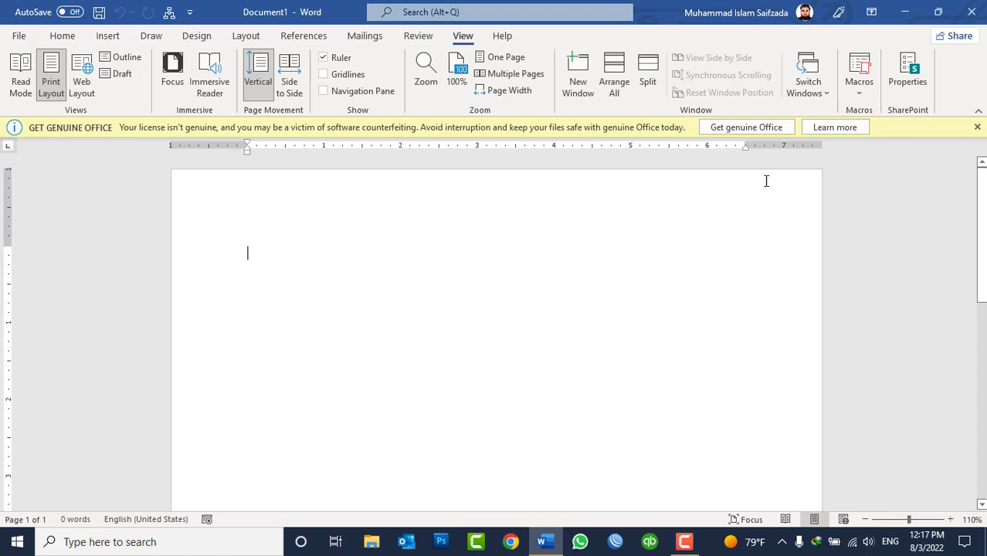
Delete the old 'coding' macro and create 'calculator', opening its empty code in VBA
click(857, 95)
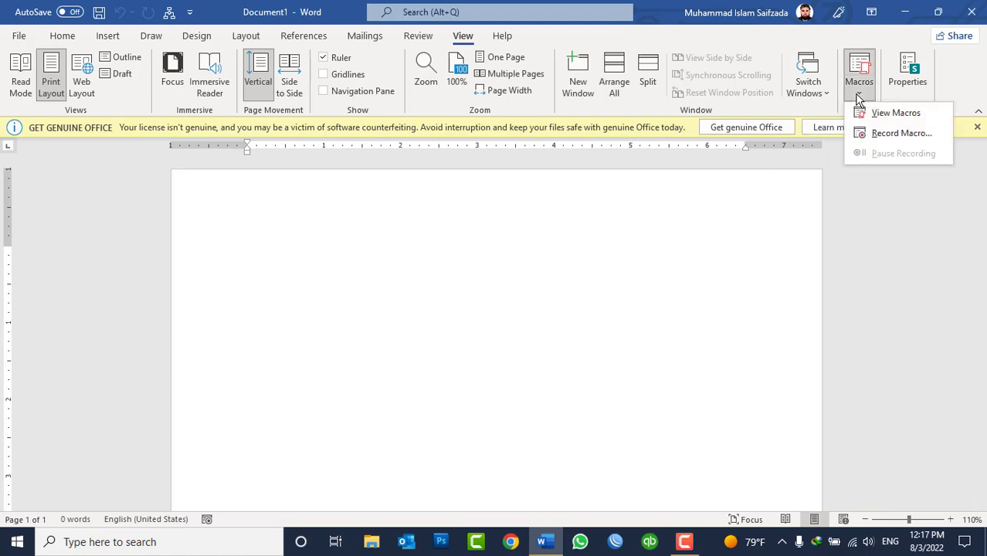
click(875, 113)
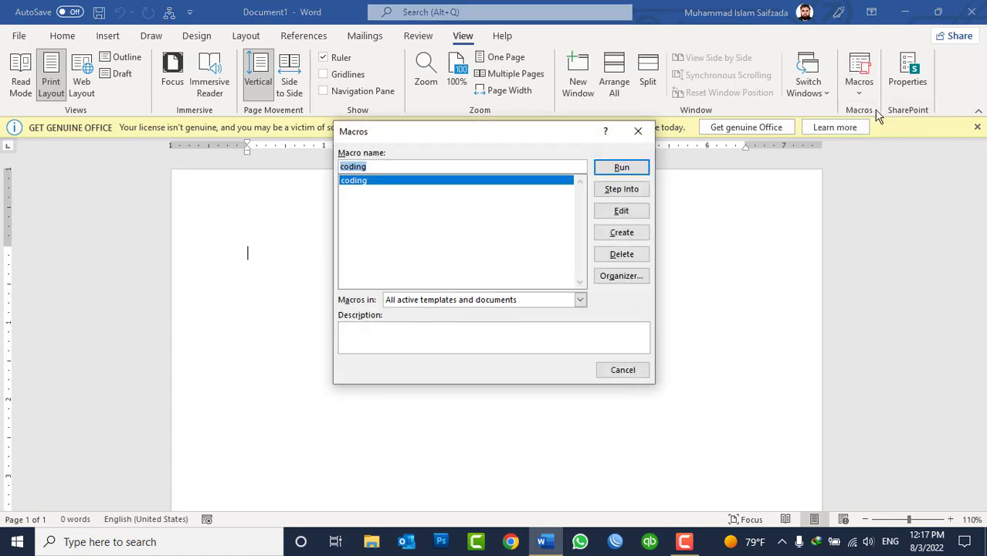
click(611, 260)
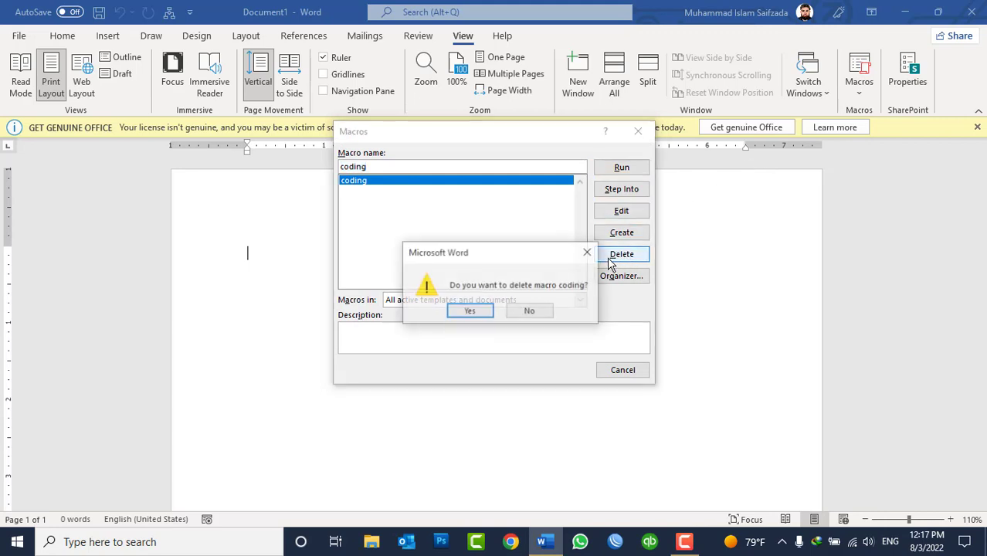
click(471, 311)
text(calculator)
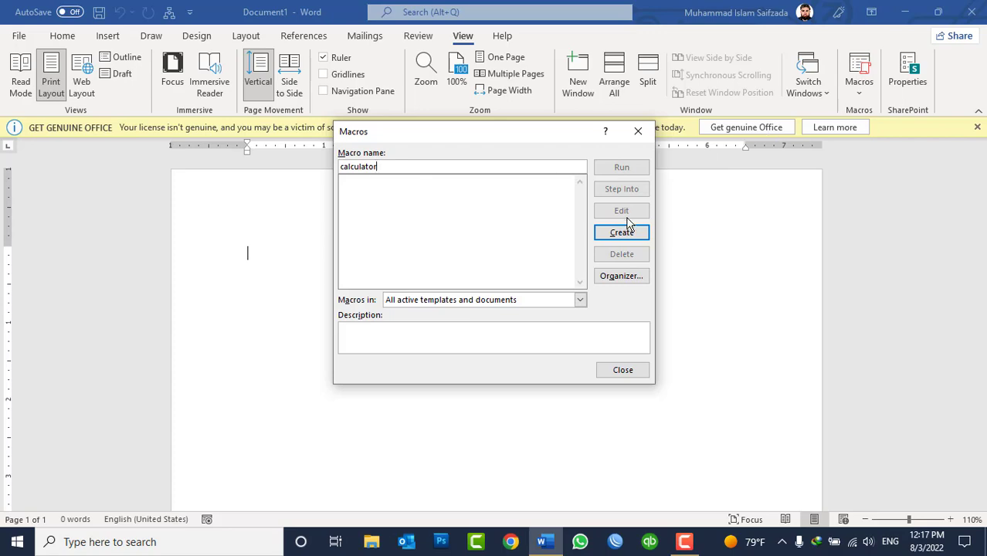
click(627, 229)
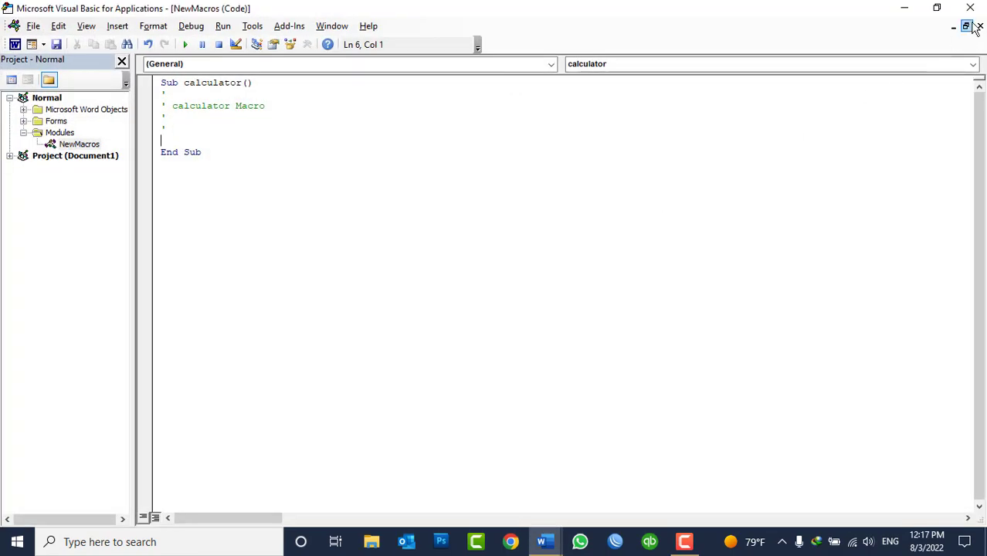
Close the NewMacros code, the Toolbox and the Project Explorer
click(980, 26)
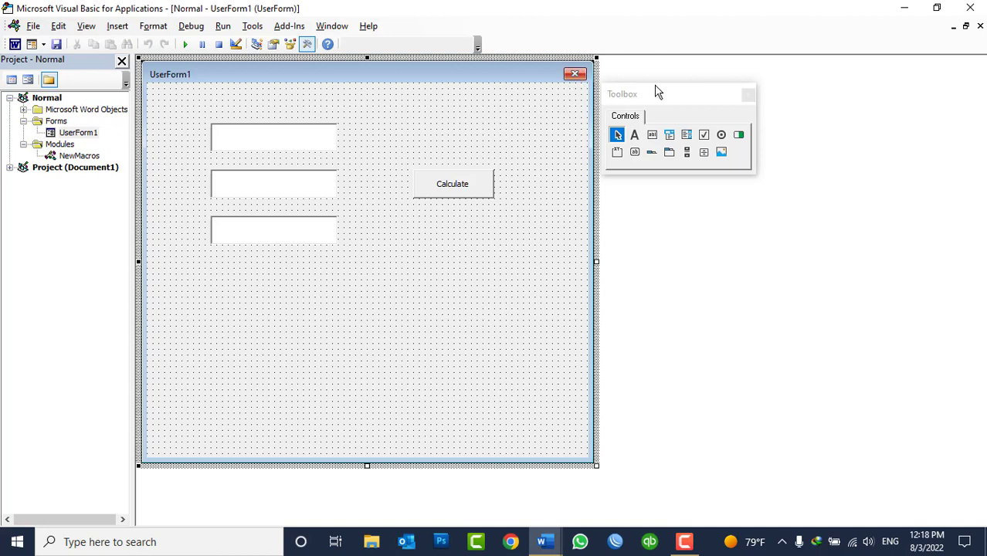
click(749, 95)
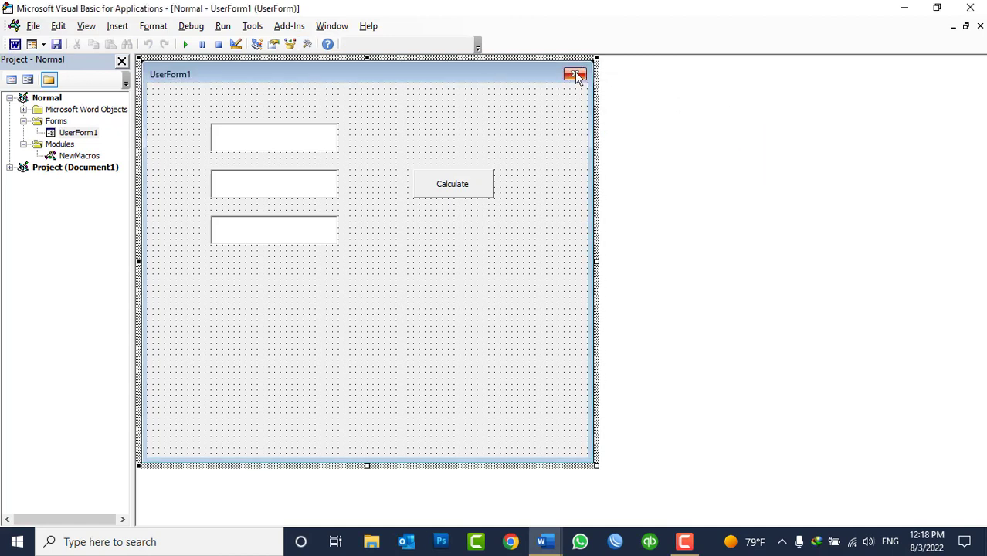
right_click(469, 106)
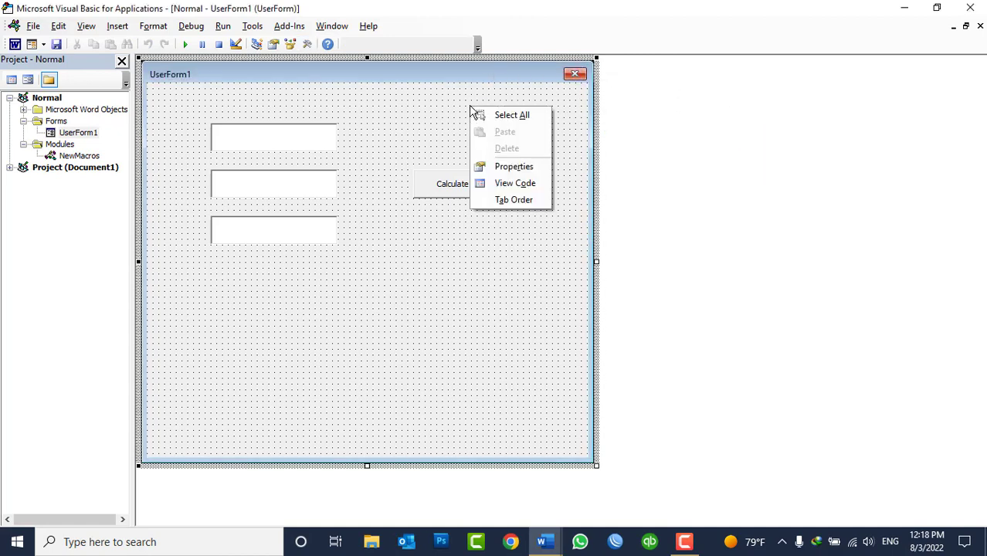
click(574, 71)
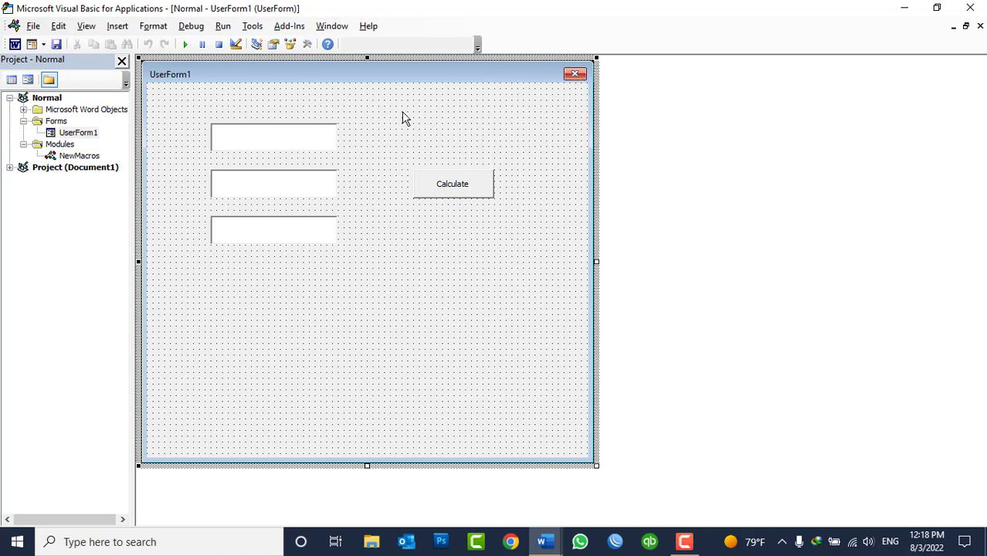
click(123, 60)
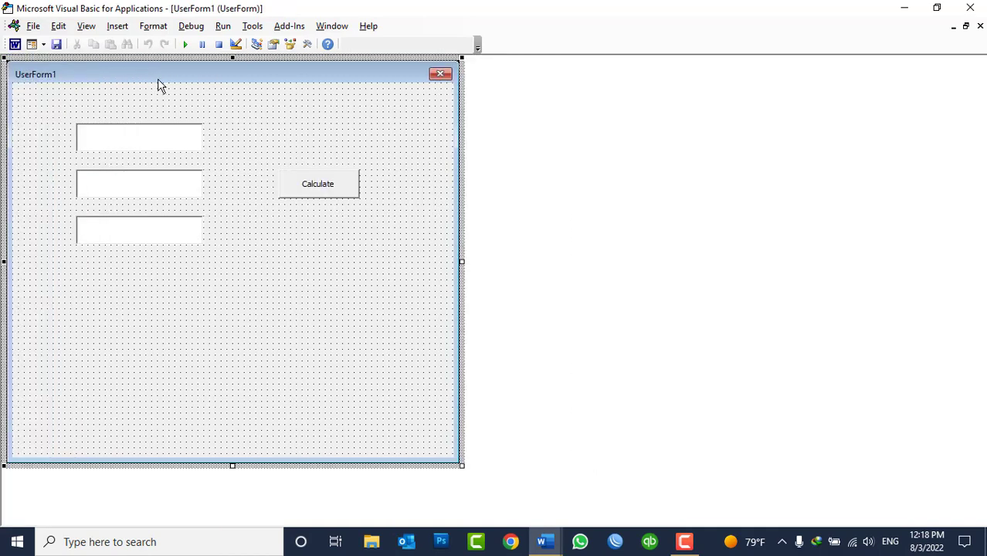
Close the UserForm1 designer, insert a blank UserForm2 and close its designer
click(60, 27)
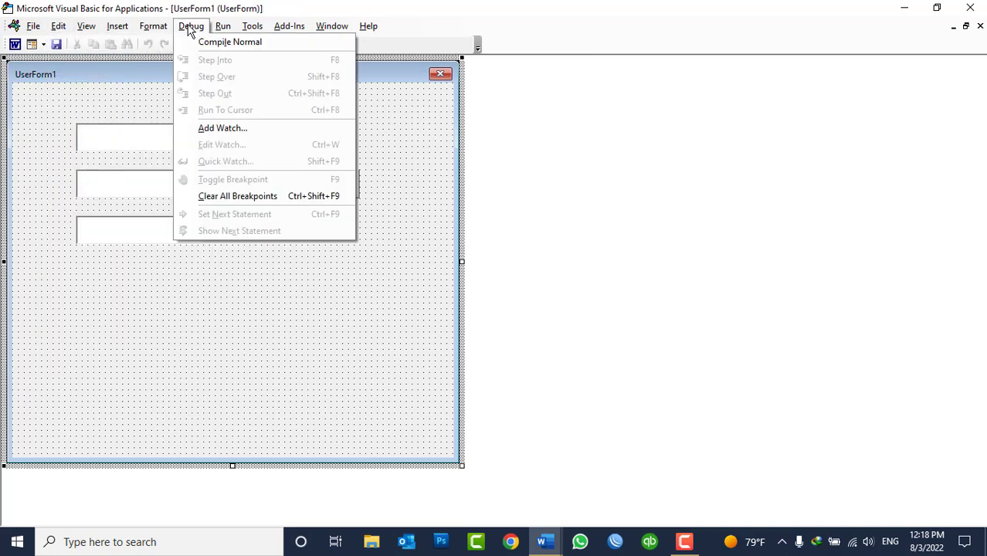
click(980, 26)
click(979, 26)
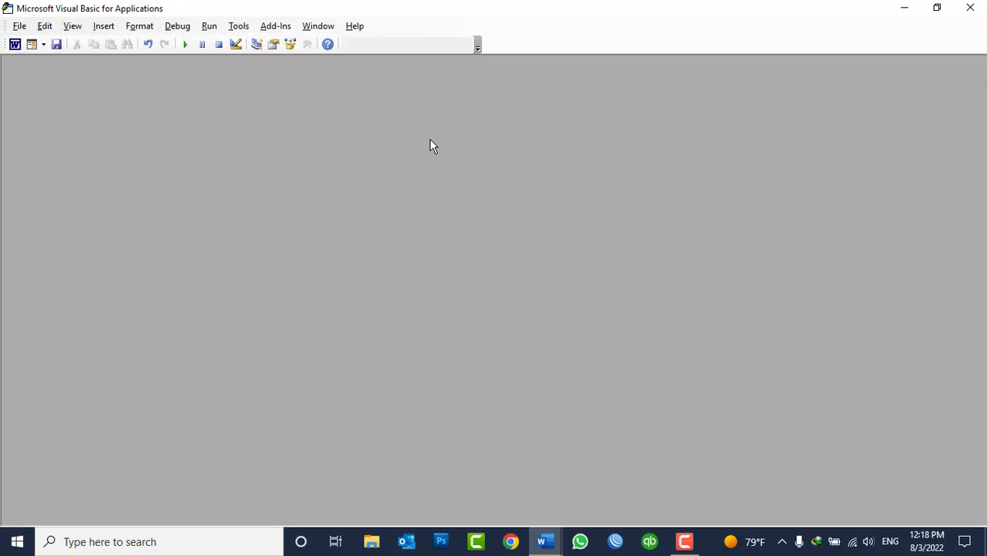
click(31, 44)
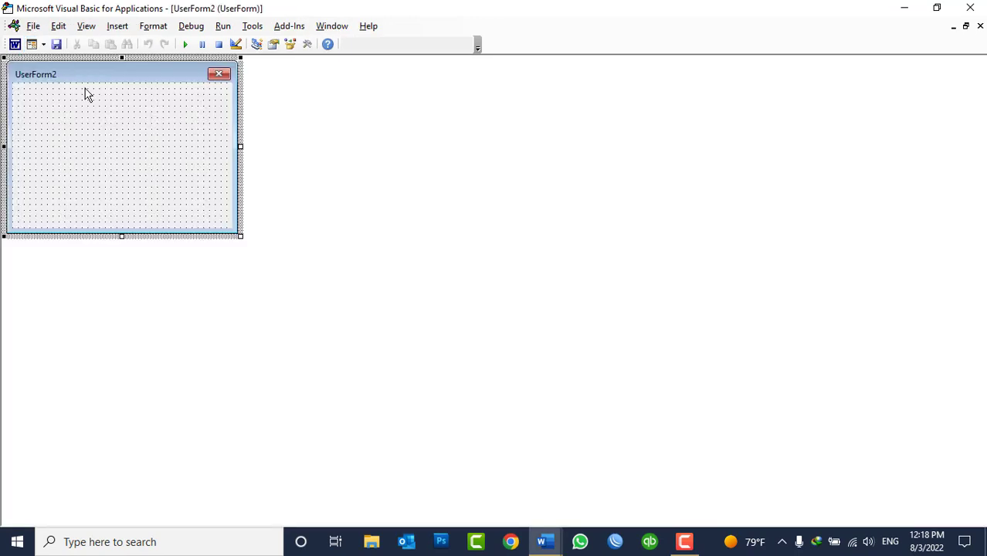
click(978, 30)
Show the Project Explorer and open UserForm1 in the form designer
click(80, 25)
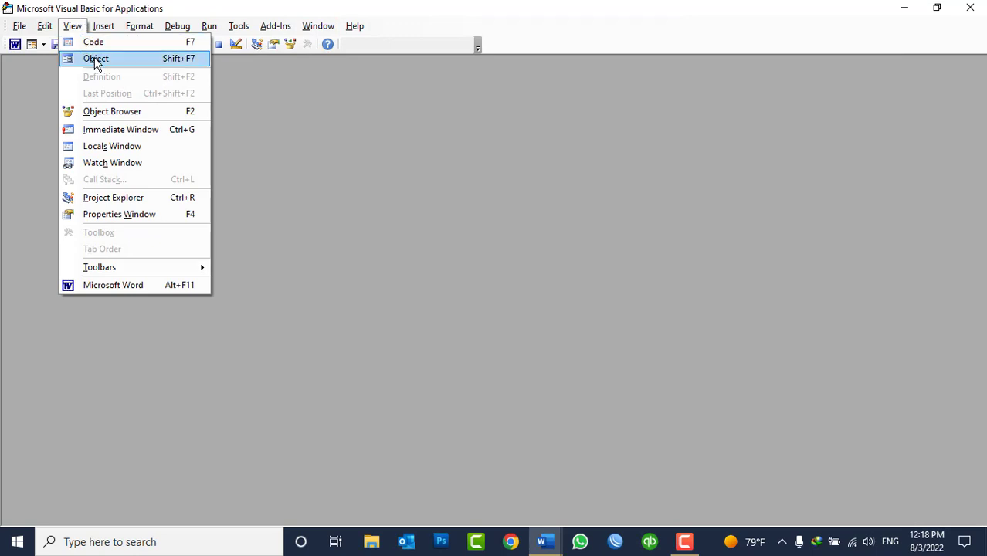
click(101, 197)
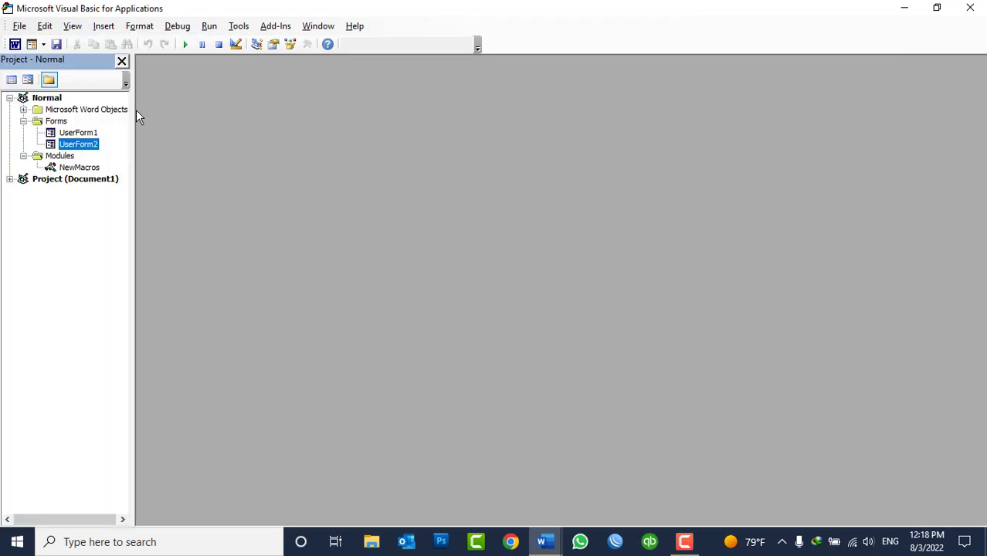
click(79, 134)
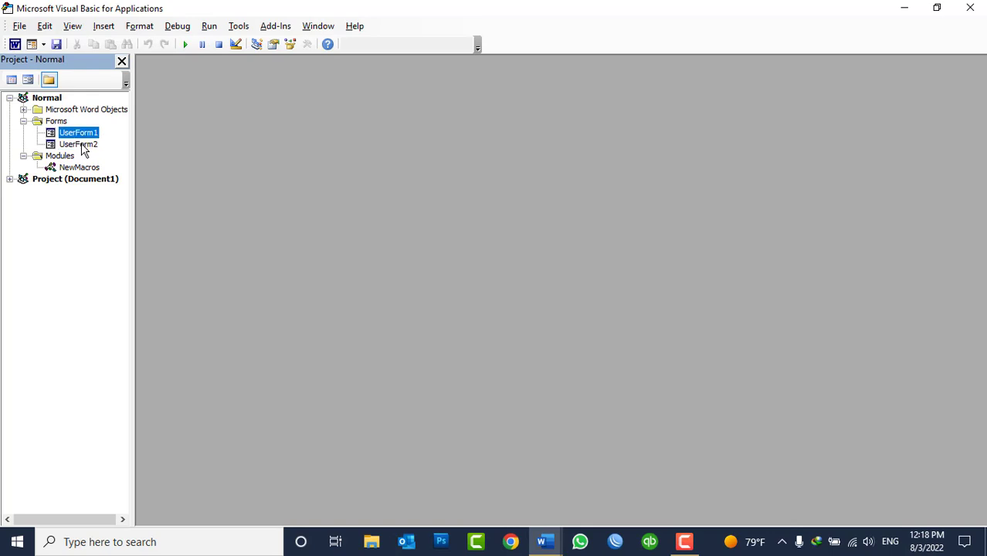
double_click(79, 133)
Remove UserForm1 and UserForm2 from the Normal project without exporting them
right_click(72, 135)
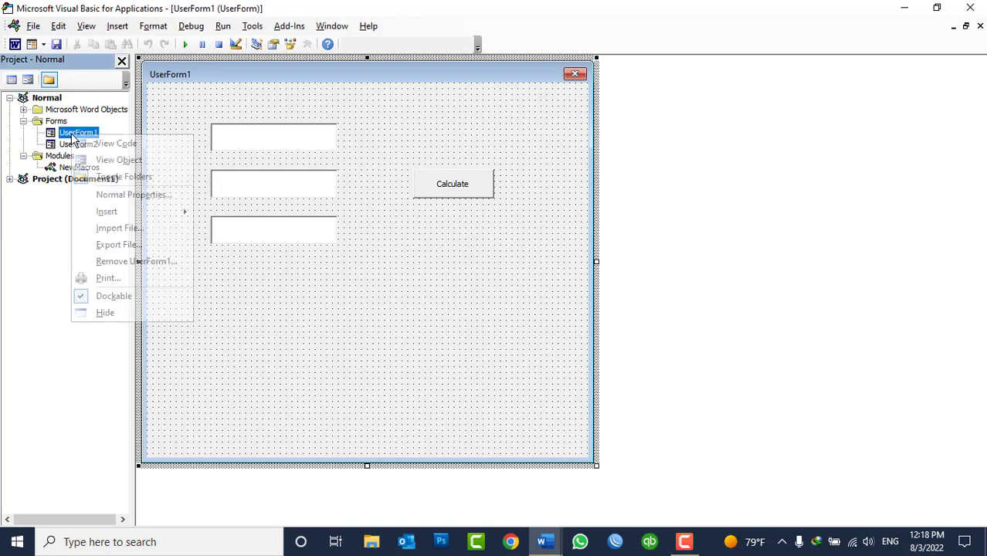
click(132, 261)
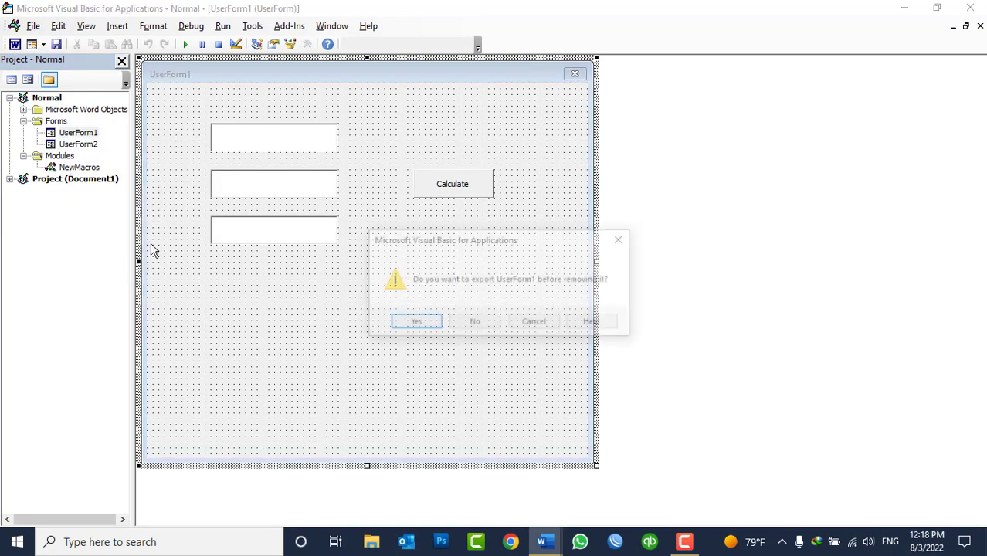
click(474, 322)
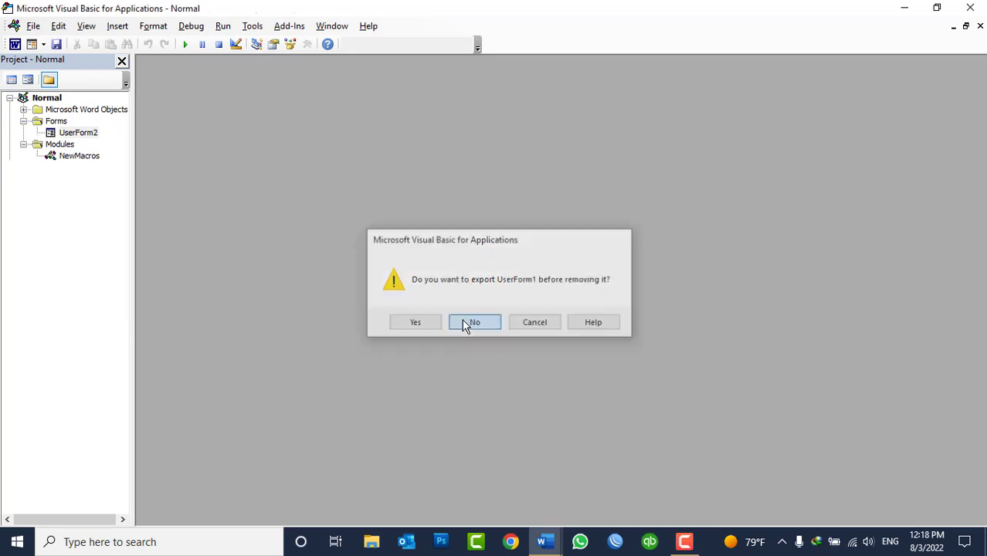
right_click(73, 135)
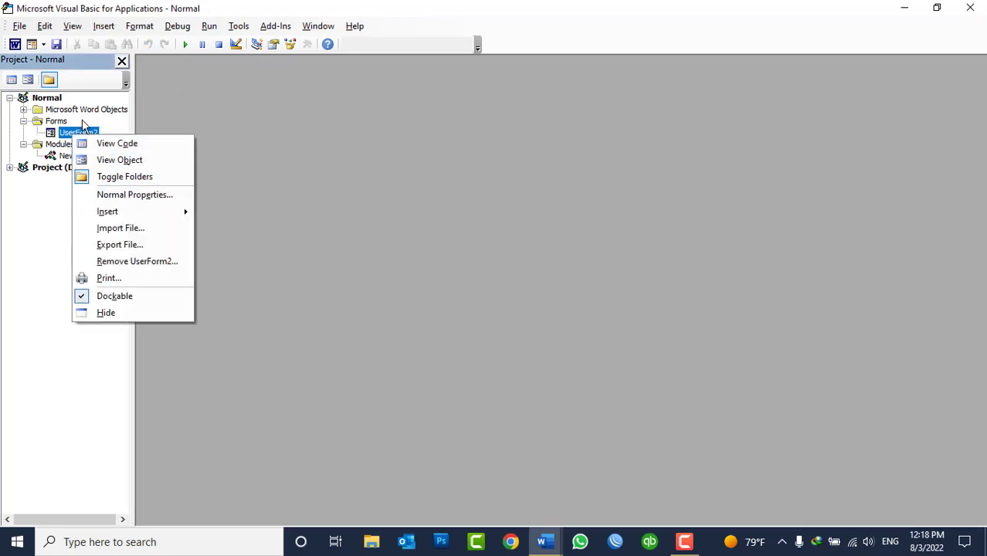
right_click(79, 130)
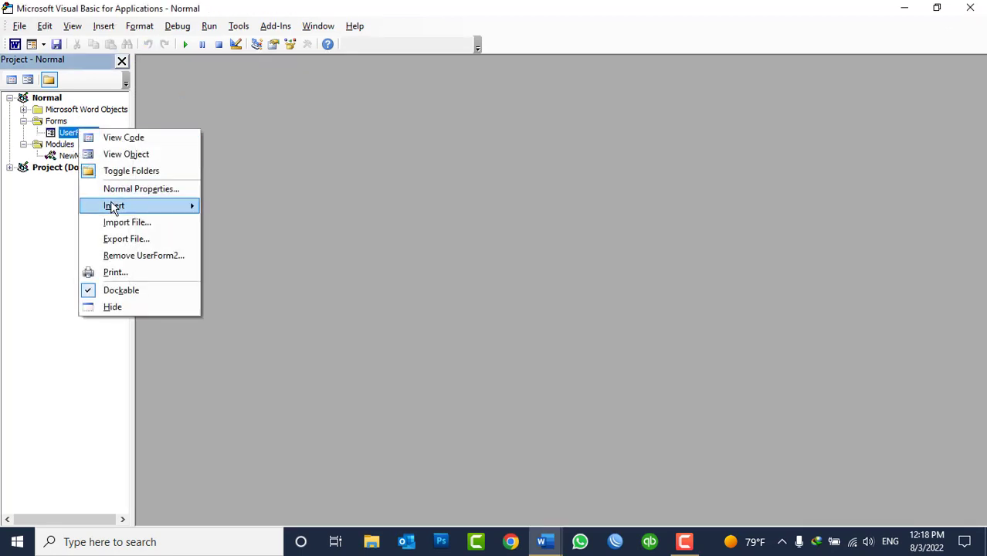
right_click(65, 159)
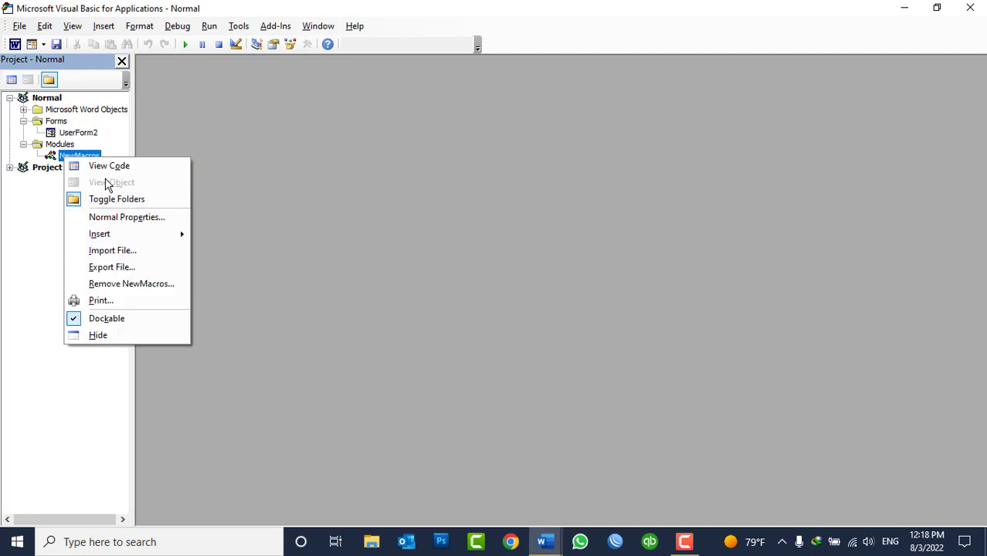
right_click(78, 133)
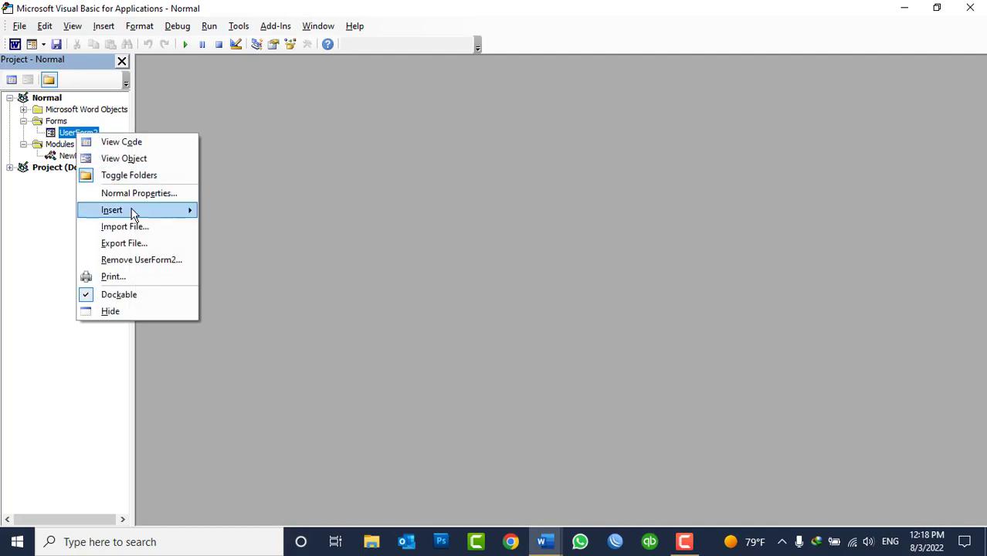
click(143, 259)
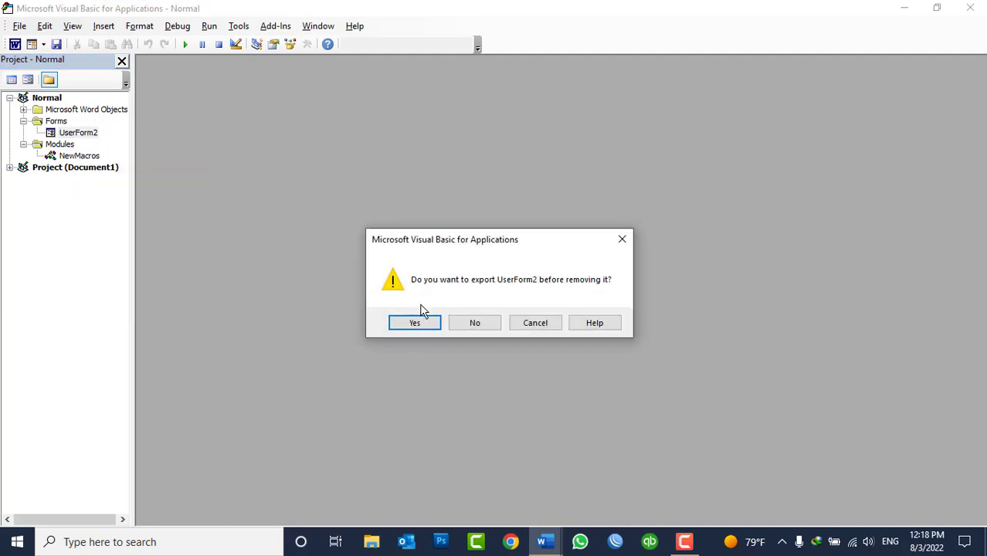
click(452, 323)
Remove the NewMacros module without exporting and close the VBA editor
right_click(78, 132)
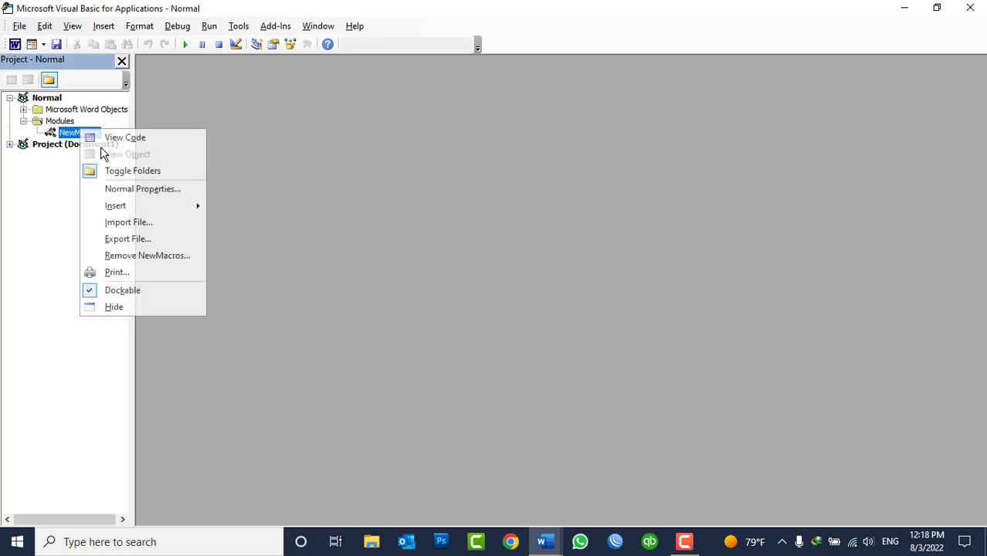
click(140, 255)
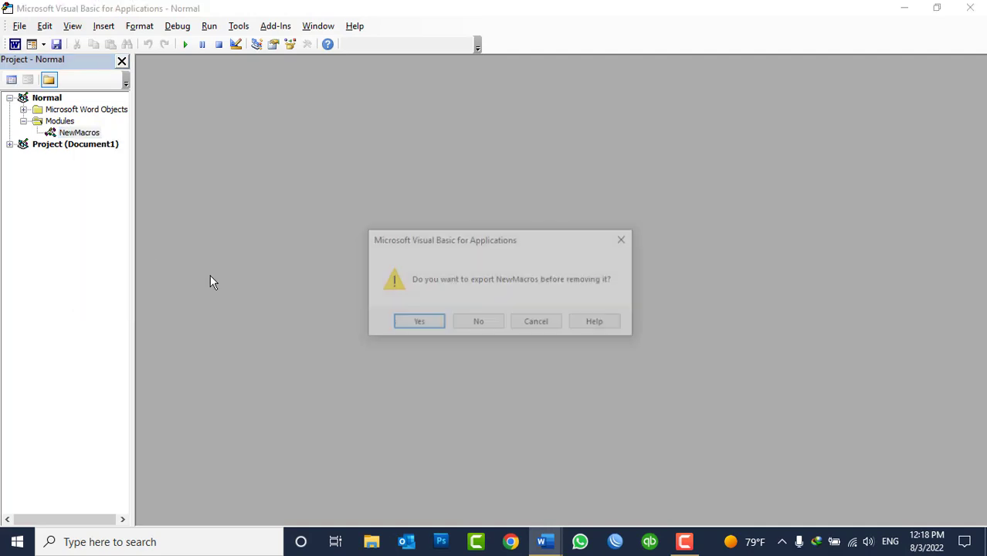
click(478, 323)
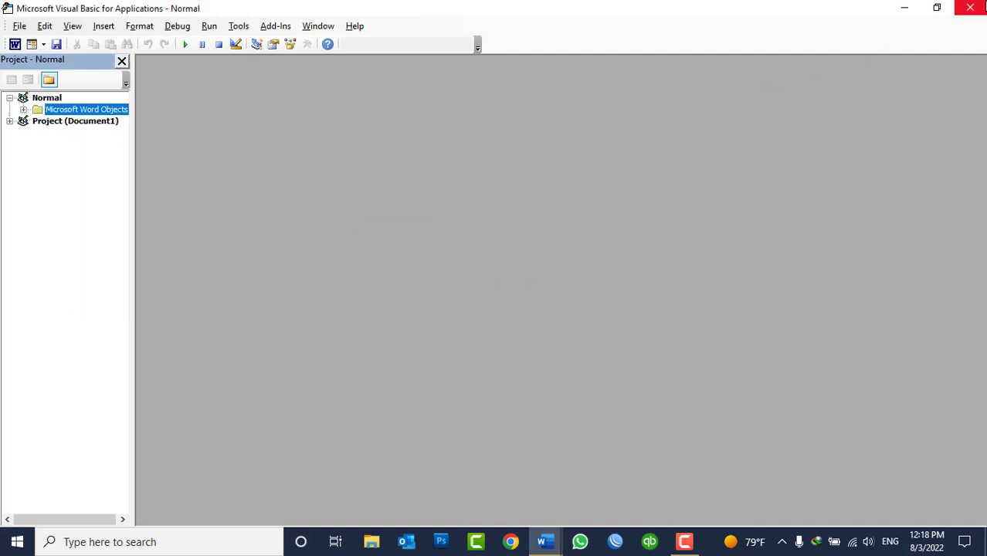
click(969, 8)
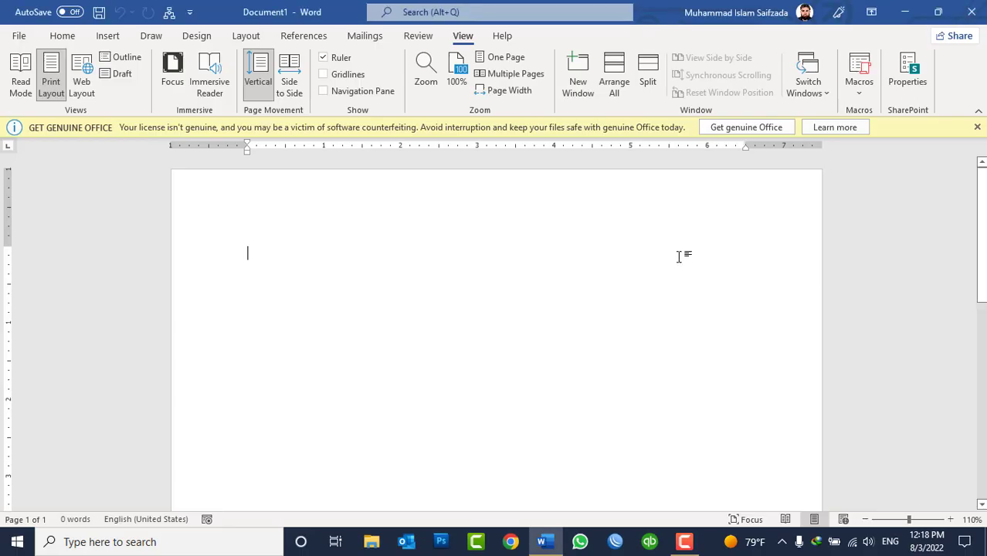
Create an empty macro named calculator from the Macros dialog
click(857, 92)
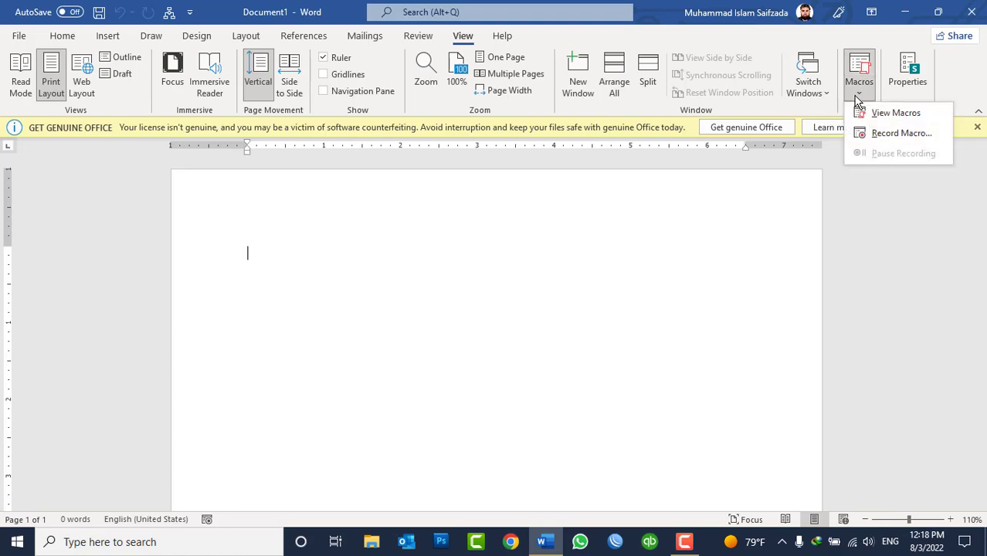
click(896, 113)
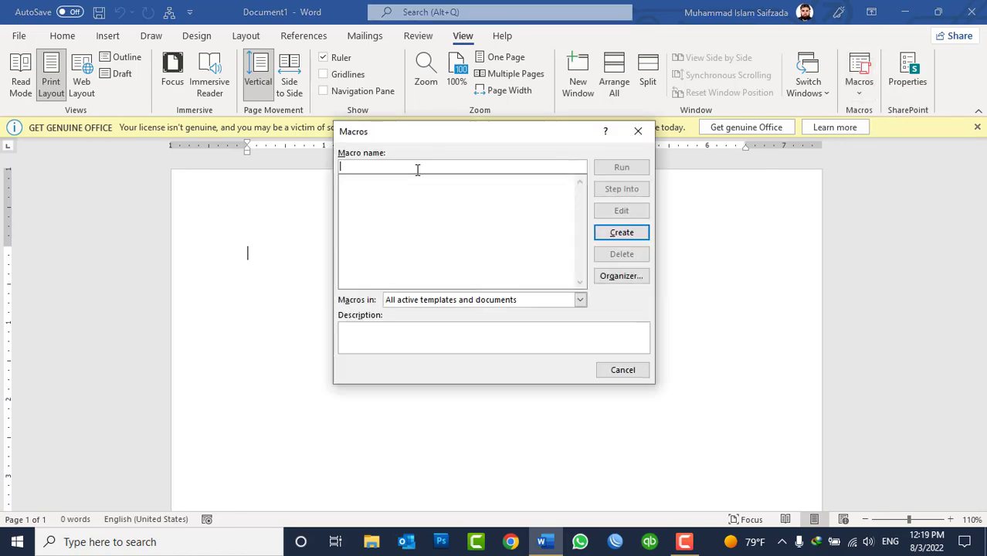
text(calculator)
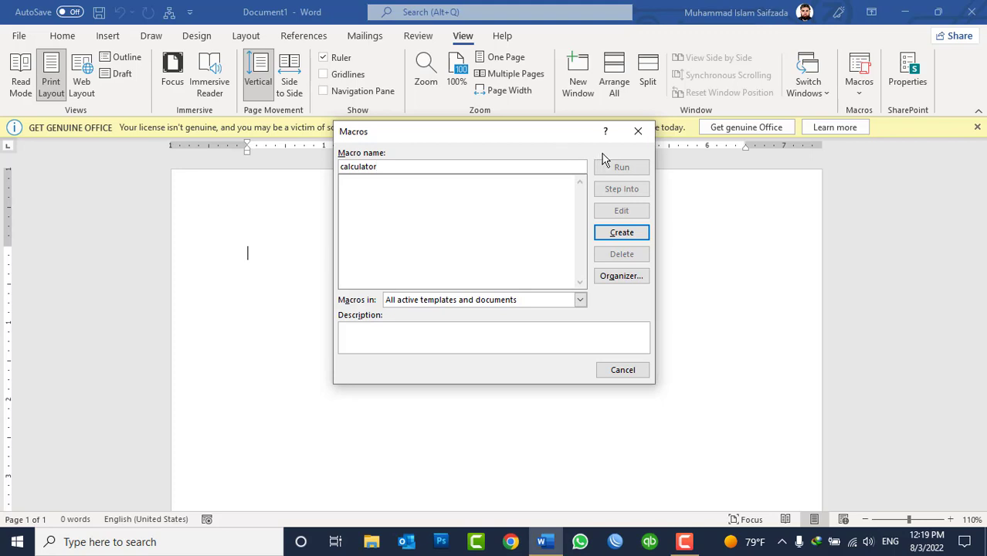
click(627, 235)
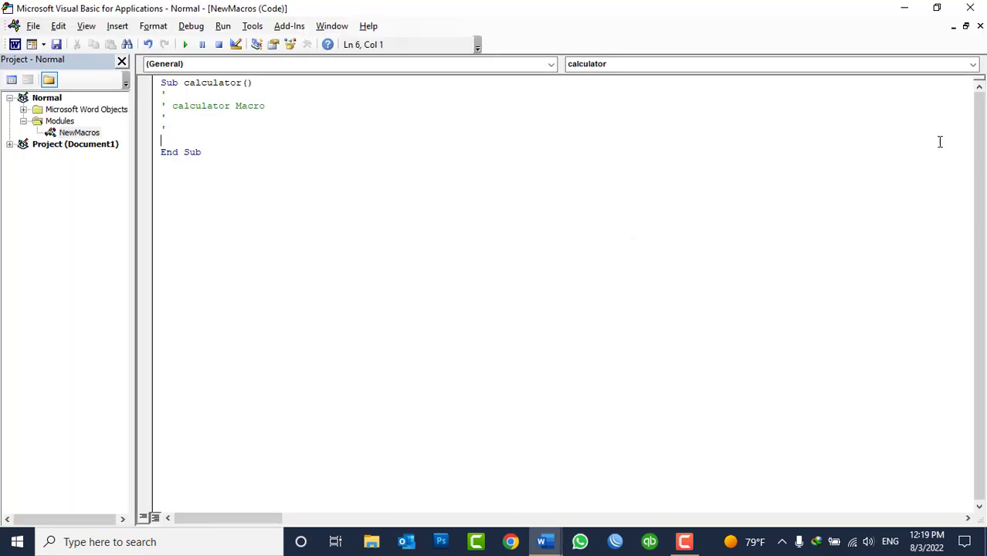
Close the calculator code window and insert a new blank UserForm1
click(979, 27)
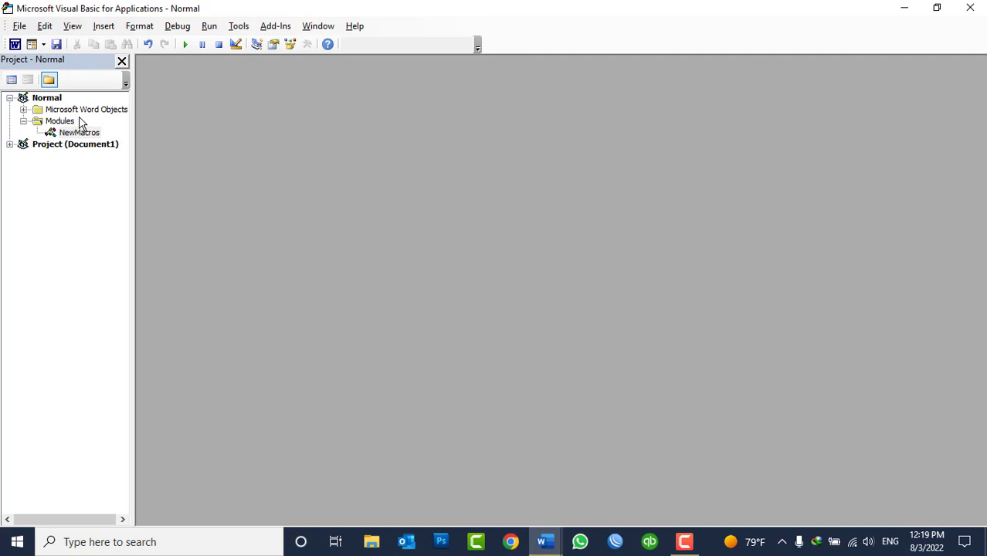
click(102, 31)
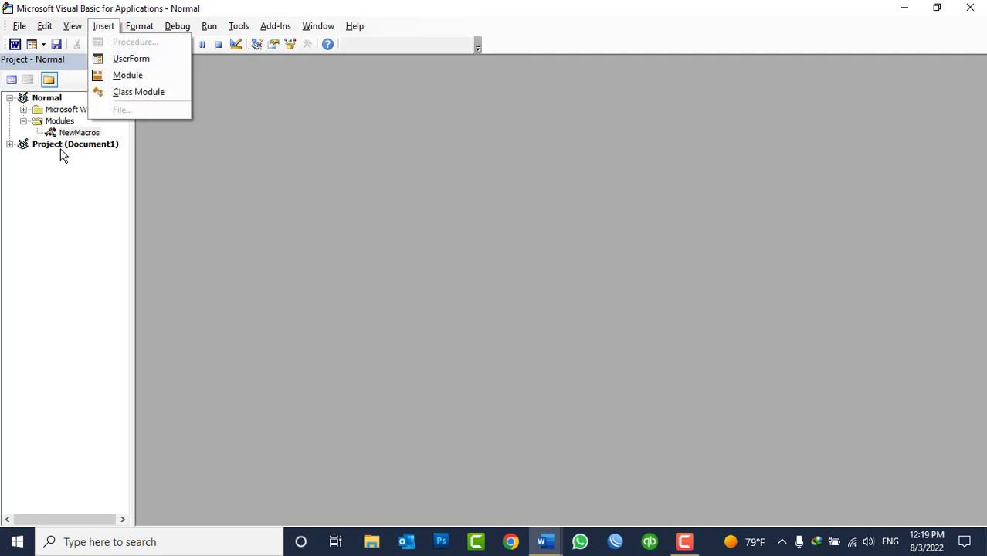
click(122, 59)
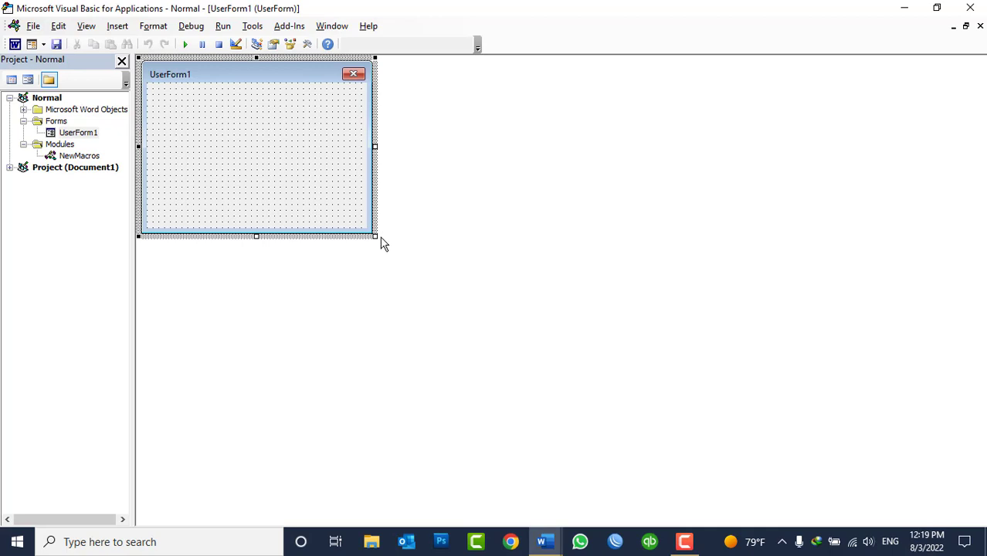
Enlarge UserForm1 to about 420 by 410 and place the Toolbox beside it
drag(376, 237, 501, 425)
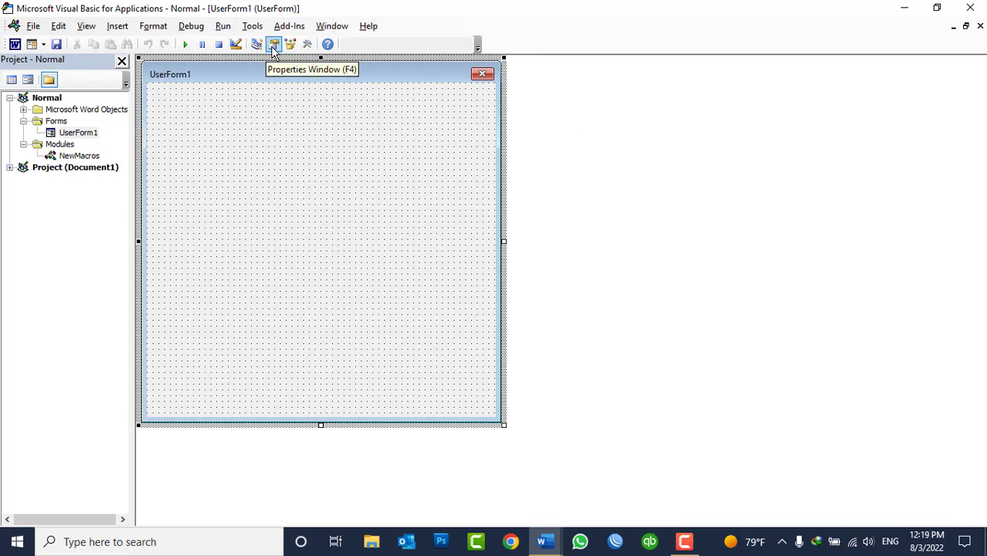
click(86, 27)
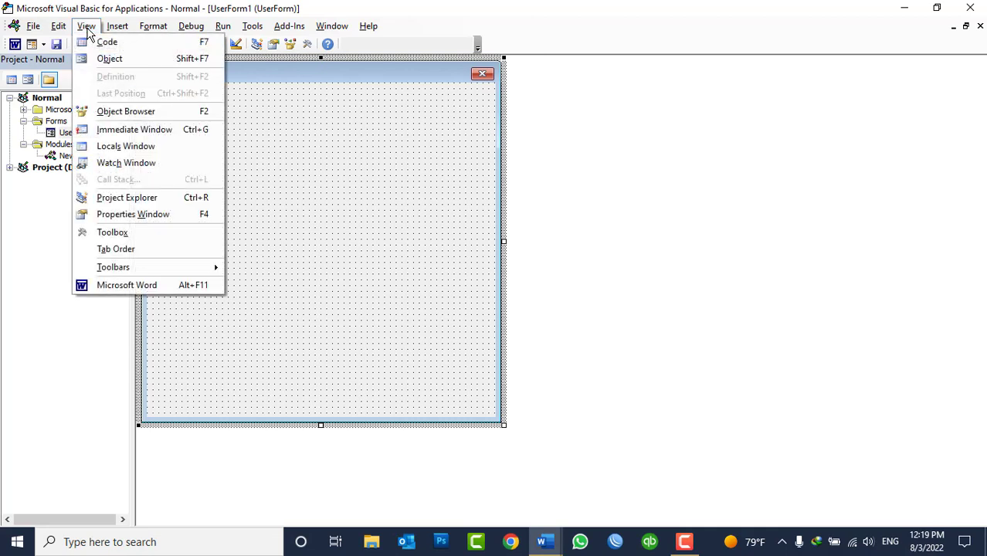
click(144, 234)
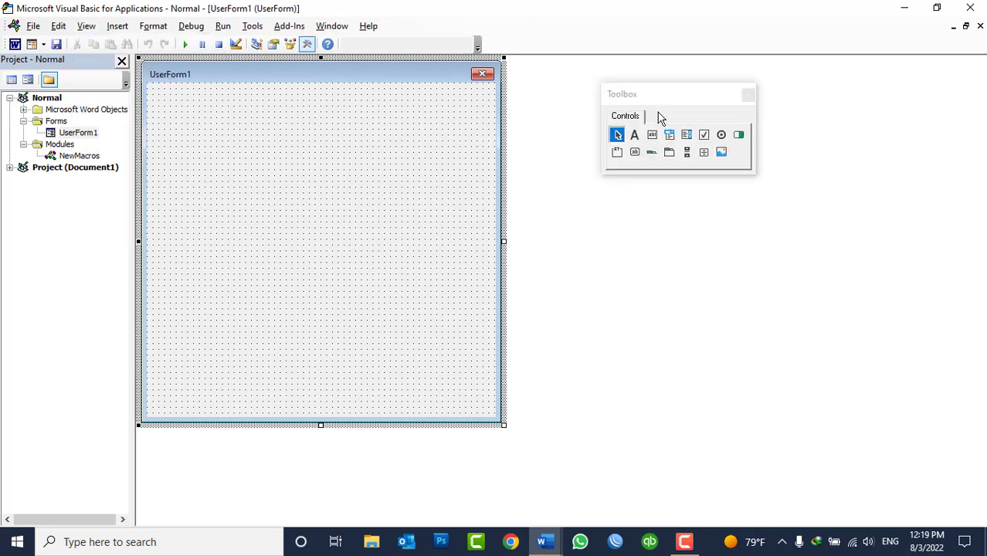
drag(664, 99, 593, 83)
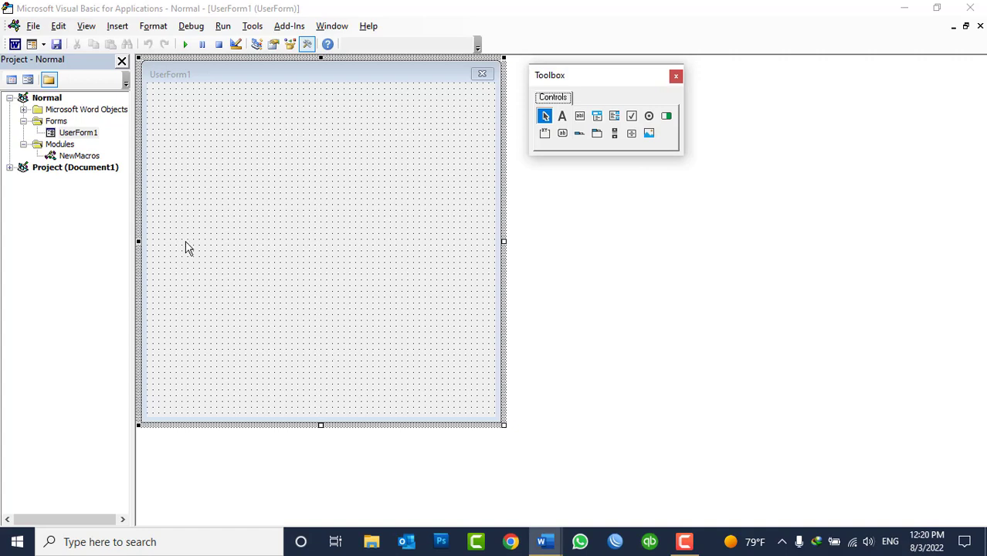
Draw a text box near the top of UserForm1 and paste a copy of it
click(575, 121)
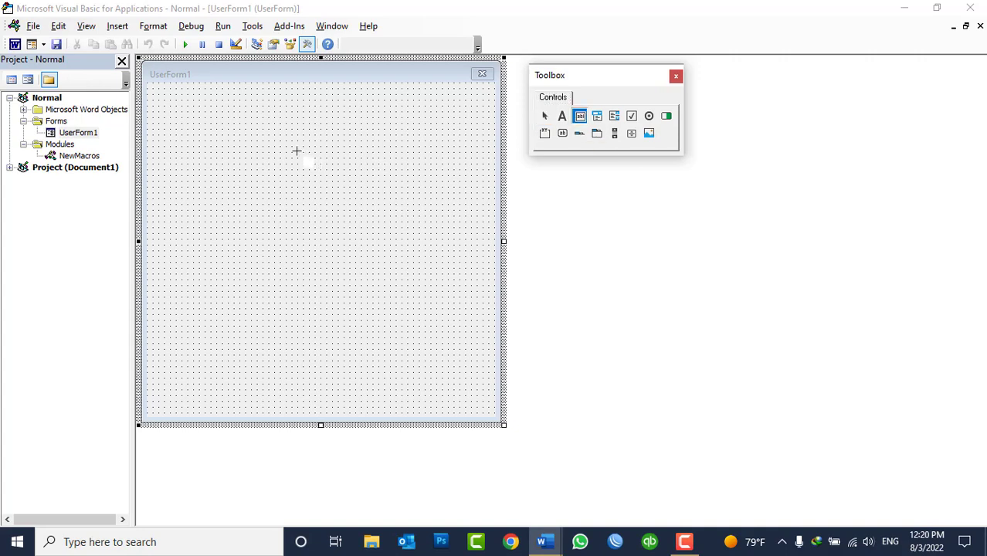
mouse_move(234, 123)
mouse_down()
mouse_move(271, 145)
mouse_move(334, 154)
mouse_move(280, 149)
mouse_up()
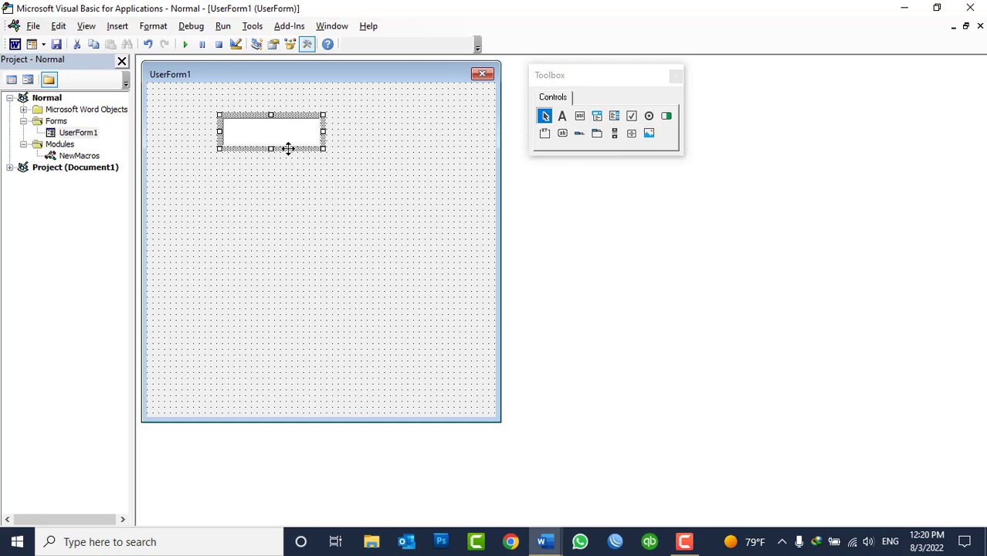
key(ctrl+c)
click(307, 209)
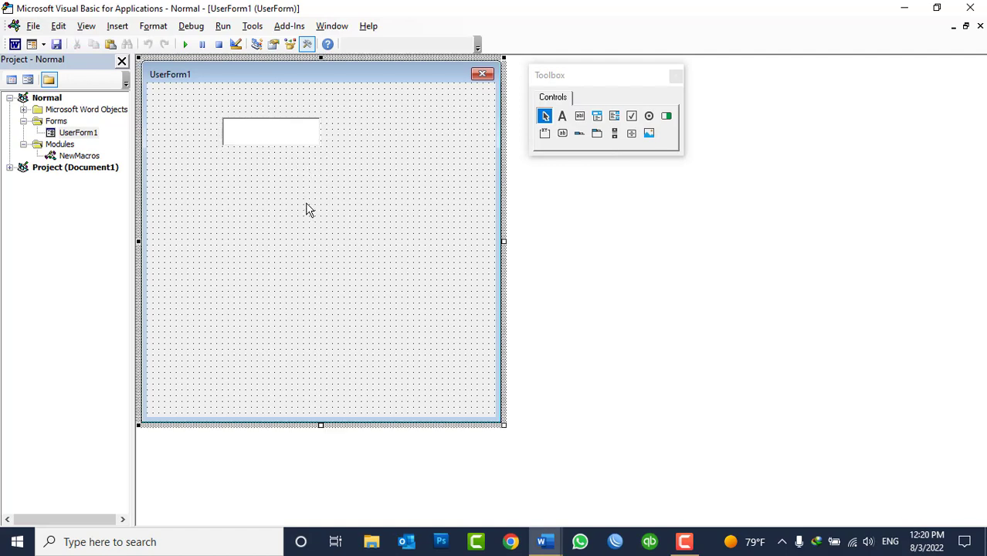
key(ctrl+v)
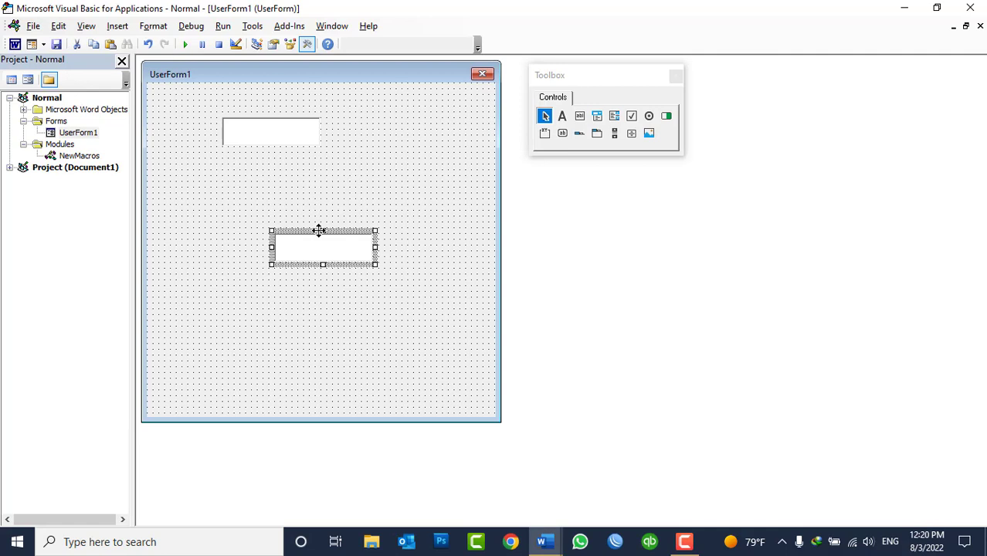
Line up the three text boxes in a column and move them right together
drag(339, 265, 288, 191)
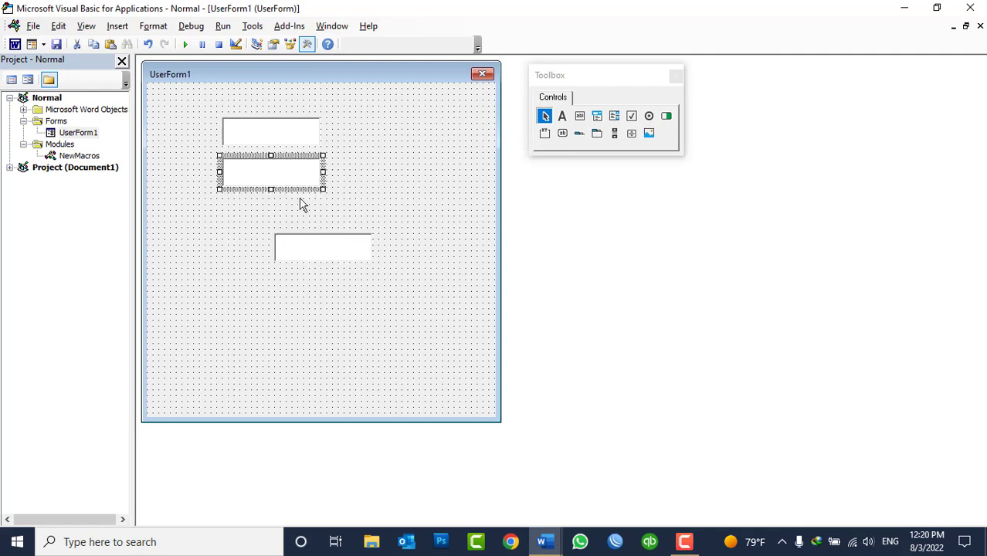
drag(326, 241, 275, 207)
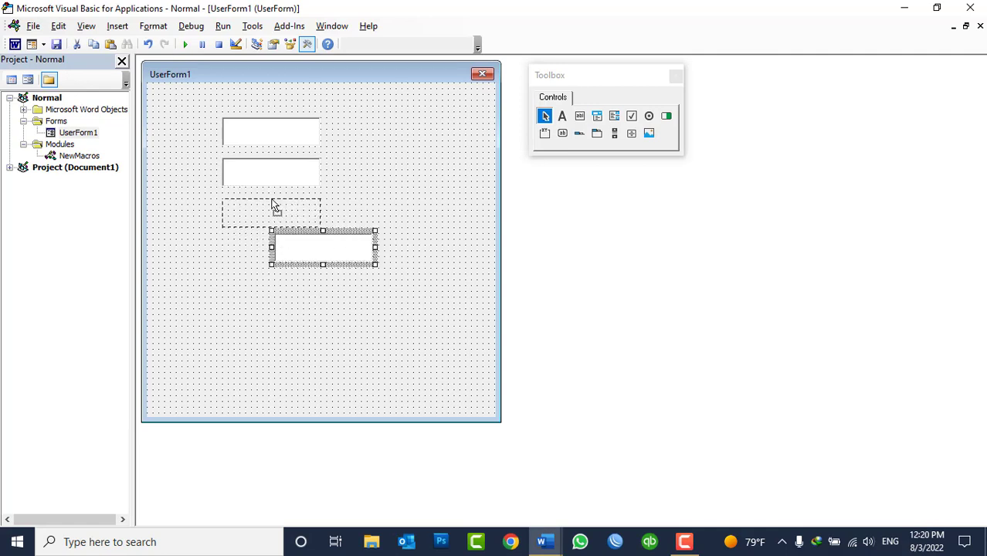
click(345, 172)
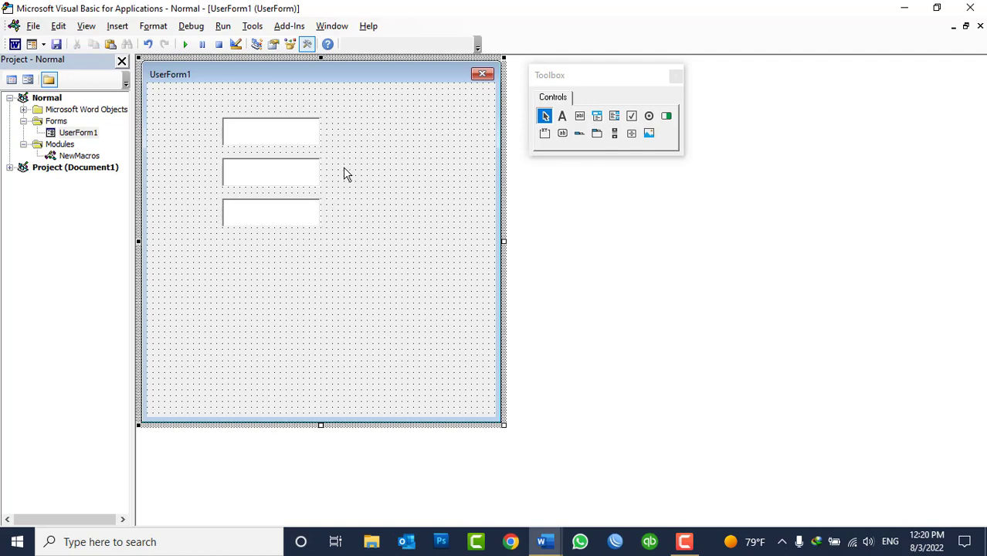
mouse_move(344, 112)
mouse_down()
mouse_move(296, 225)
mouse_move(286, 220)
mouse_move(340, 230)
mouse_move(386, 219)
mouse_up()
click(409, 209)
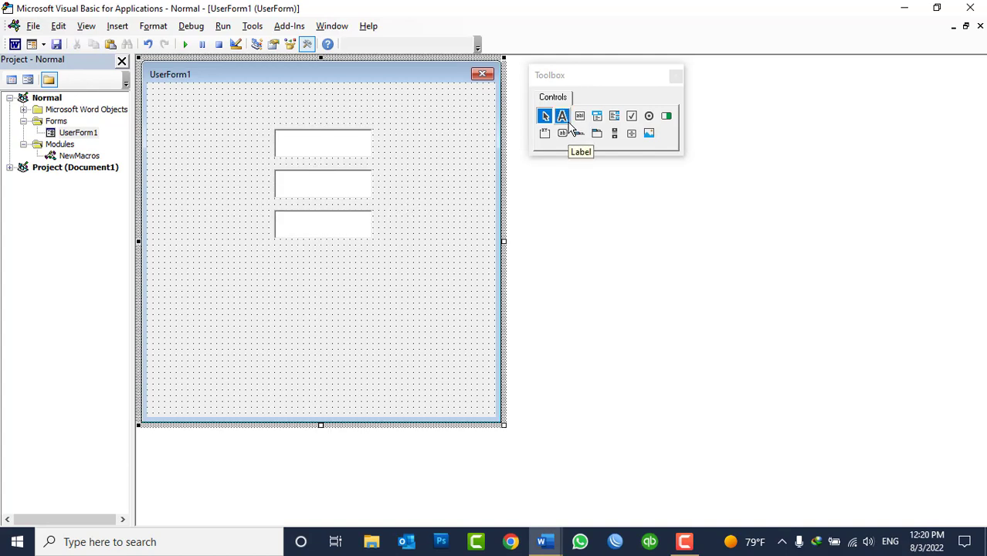
Draw a label left of the first text box and caption it '1st Value'
click(568, 122)
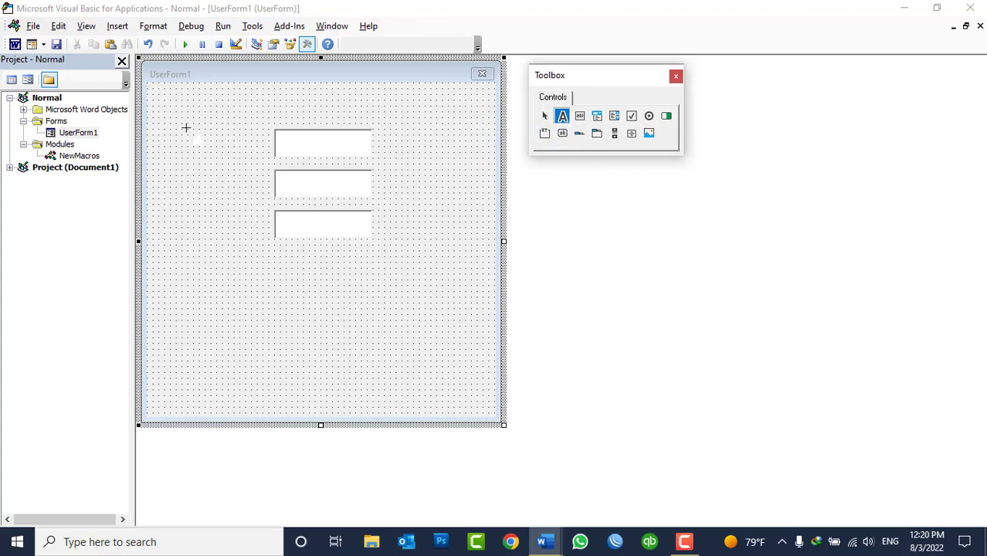
drag(186, 127, 271, 159)
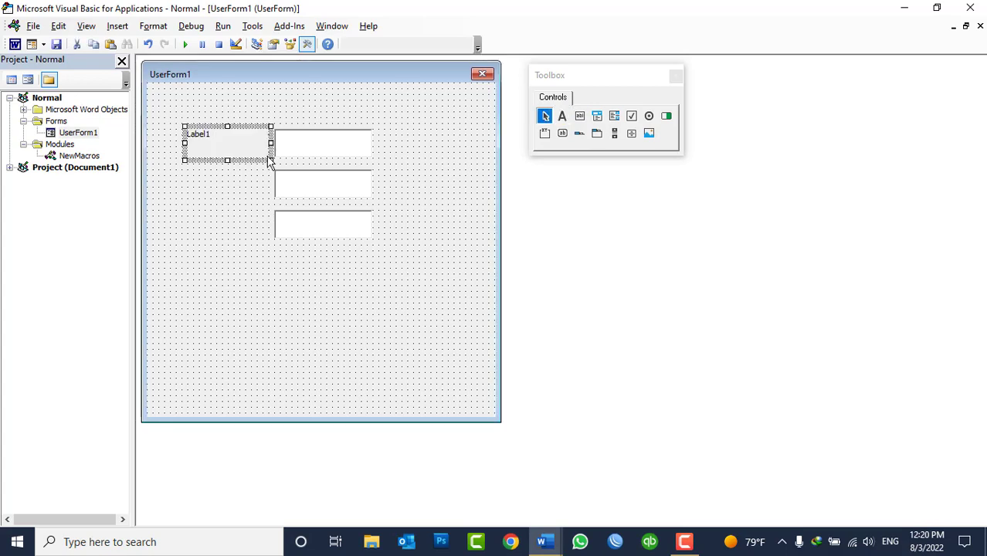
click(224, 139)
text(Value)
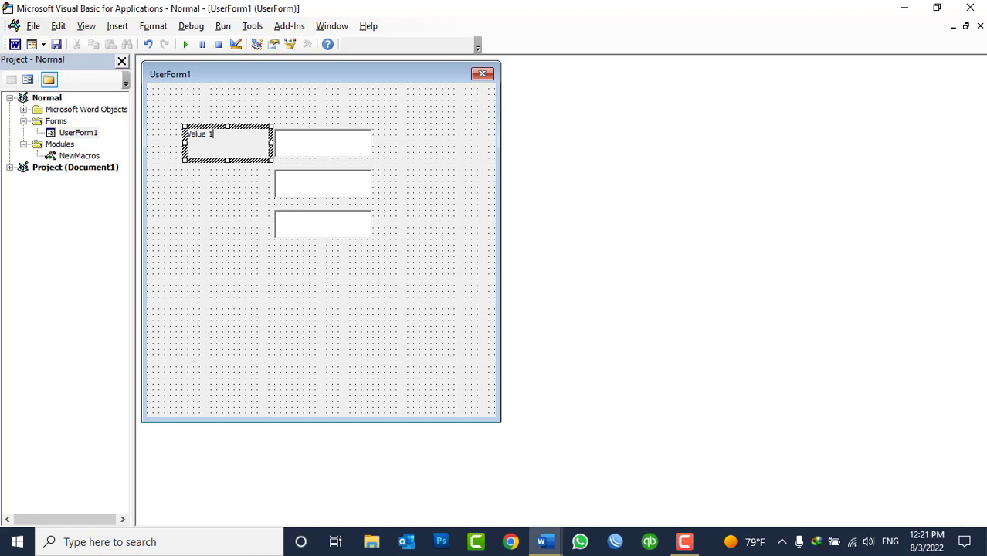
key(BackSpace)
key(BackSpace)
key(BackSpace)
click(196, 208)
Resize the 1st Value label to a shorter, narrower size
click(233, 152)
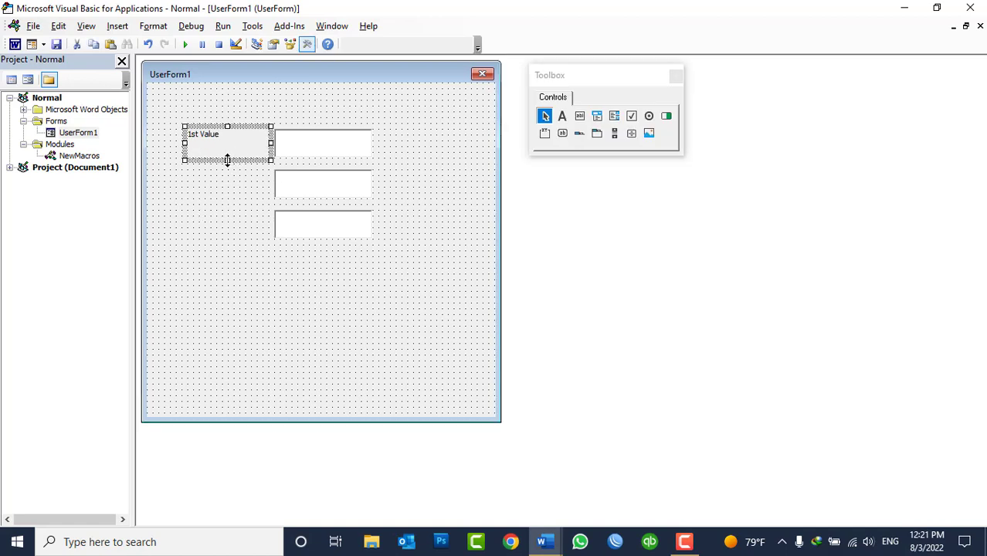
drag(226, 148, 227, 149)
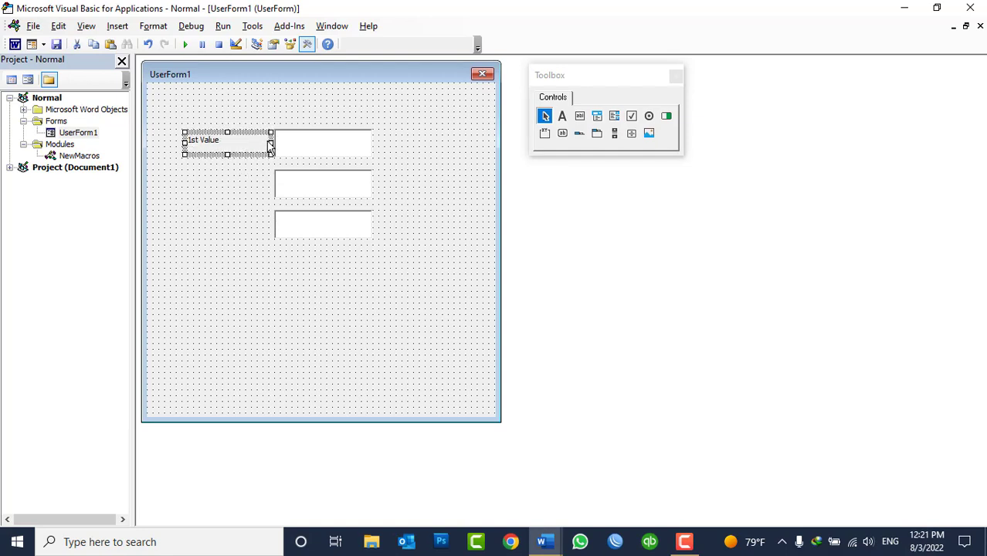
mouse_move(270, 148)
mouse_down()
mouse_move(236, 154)
mouse_move(242, 163)
mouse_up()
click(239, 183)
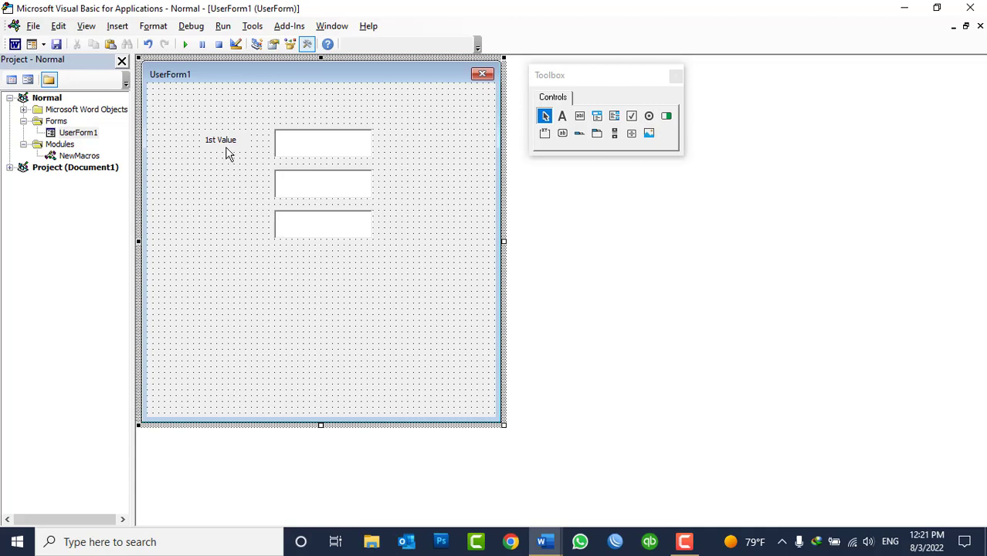
Copy the 1st Value label beside the second and third text boxes
click(227, 152)
key(ctrl+c)
key(ctrl+v)
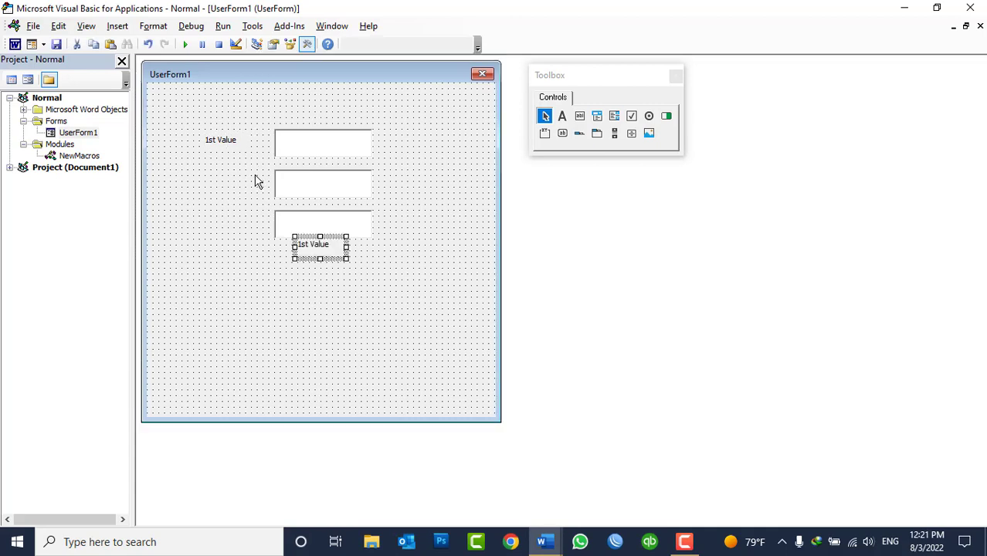
drag(297, 236, 212, 175)
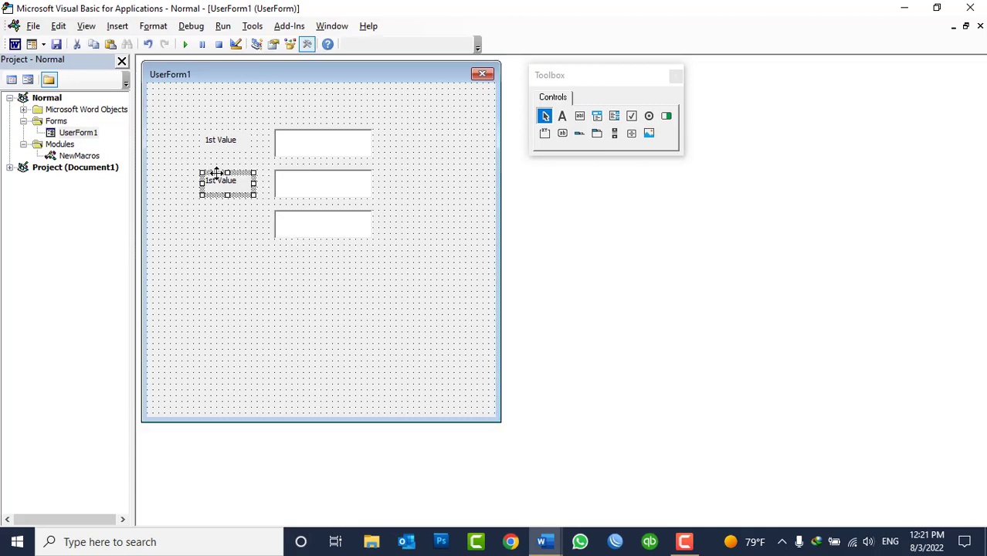
key(ctrl+v)
drag(298, 242, 205, 216)
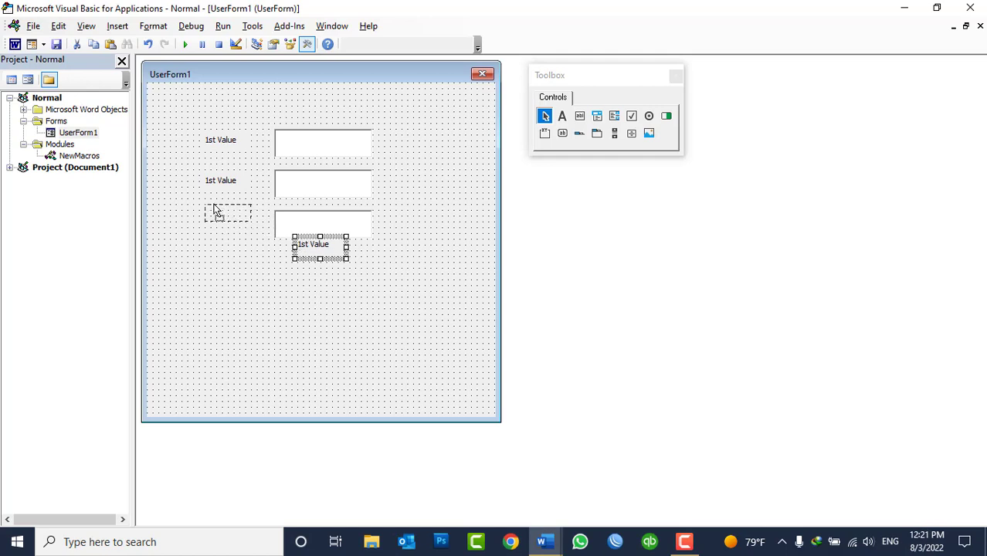
Change the copied labels' captions to '2nd Value' and 'Result'
click(218, 182)
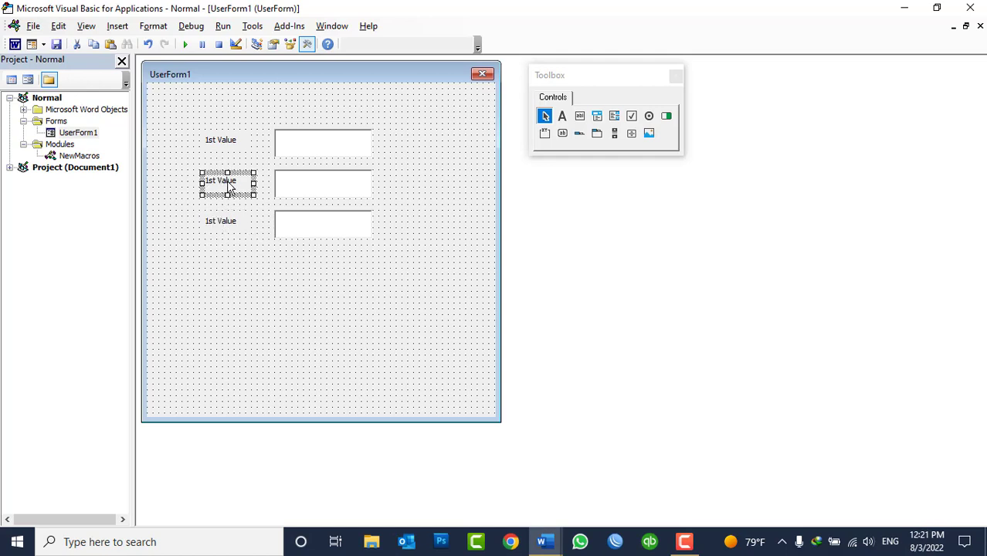
click(217, 183)
double_click(210, 181)
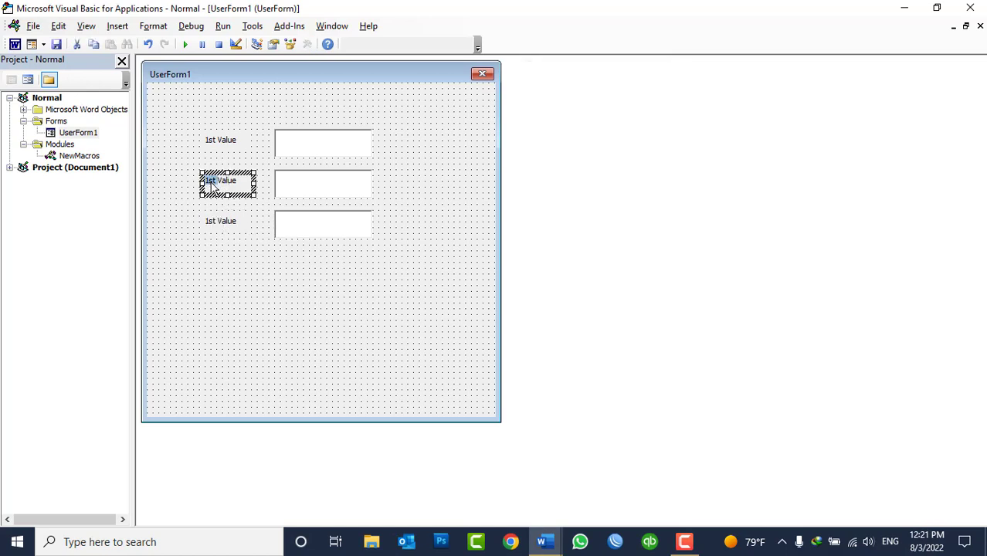
text(2nd)
click(244, 317)
click(214, 228)
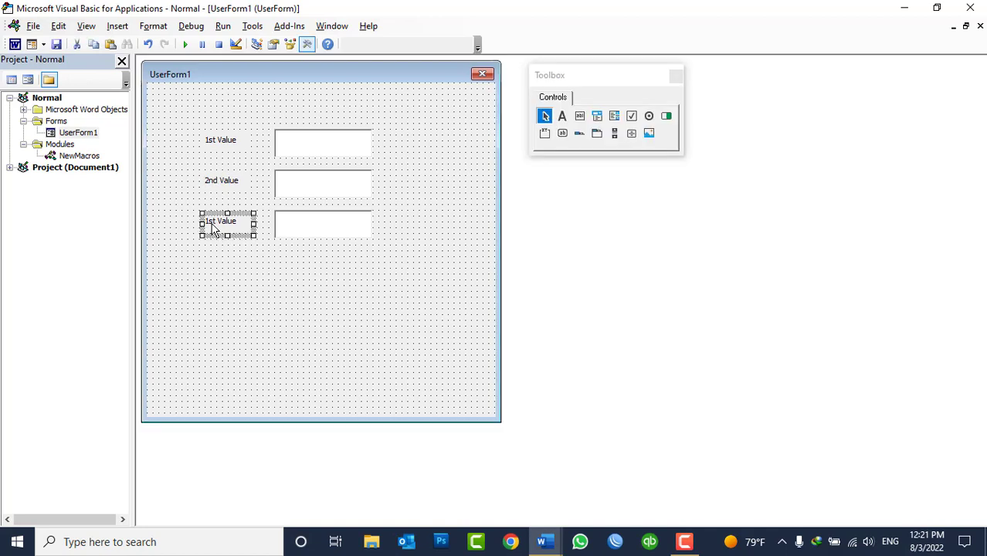
click(214, 229)
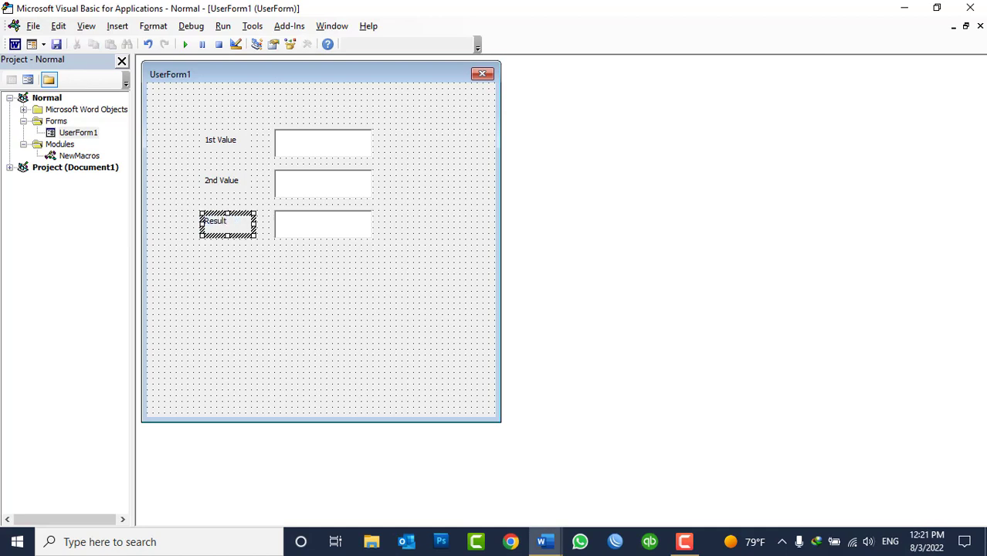
click(281, 303)
drag(187, 116, 248, 258)
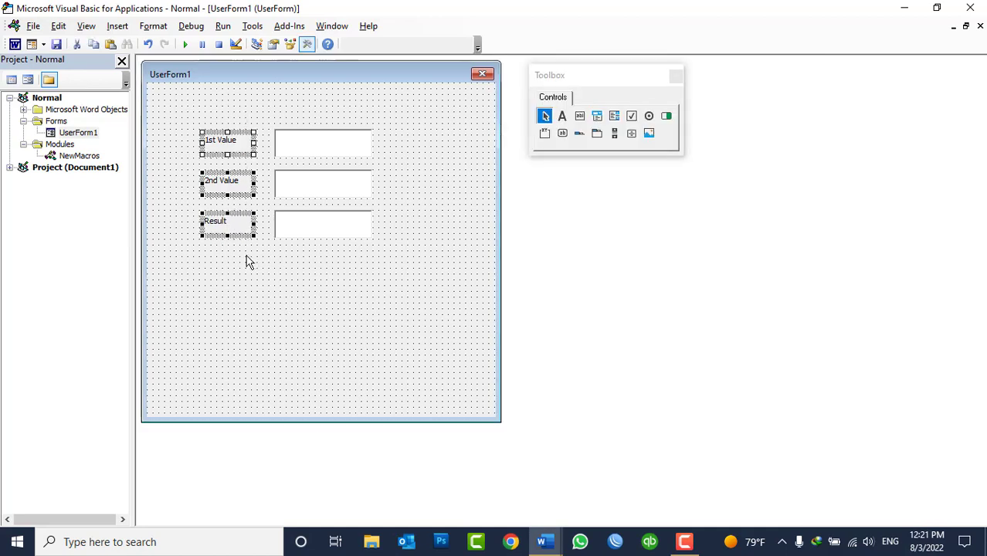
Set the three selected labels' Font to bold Tahoma, size 12
right_click(237, 147)
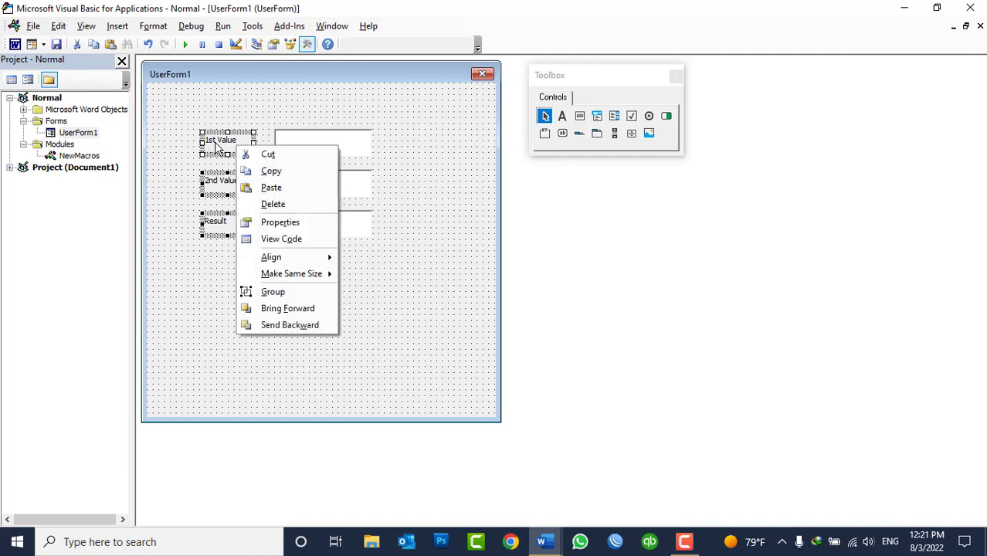
click(280, 222)
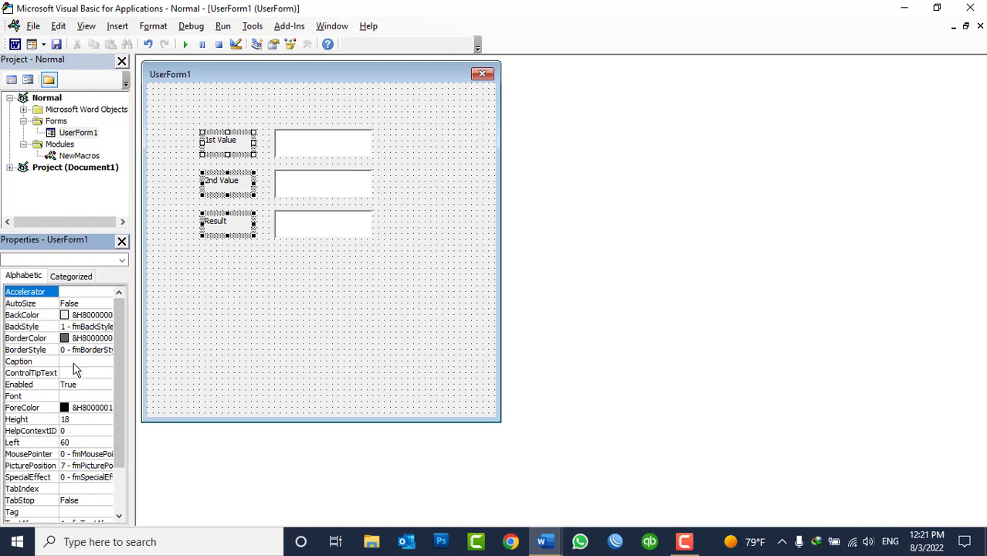
click(73, 397)
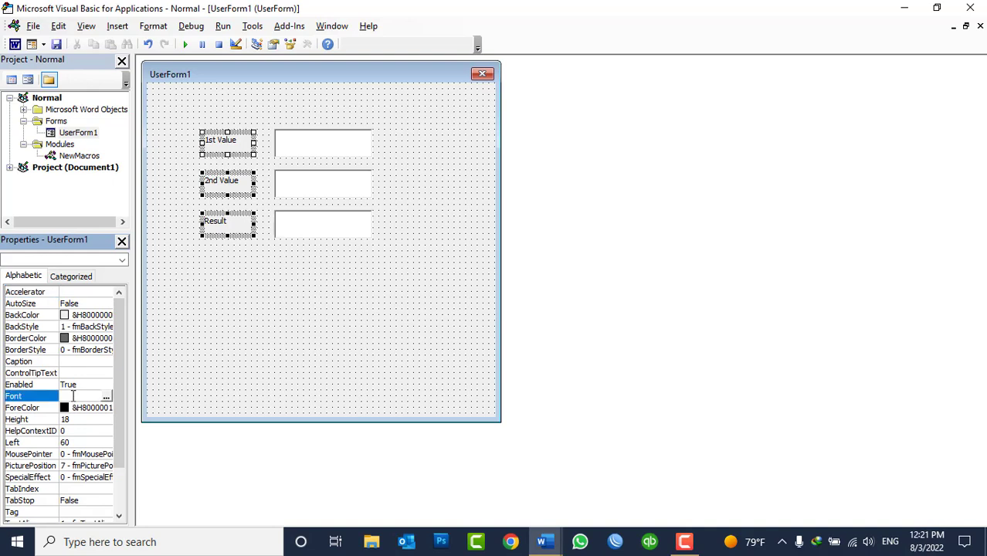
click(108, 397)
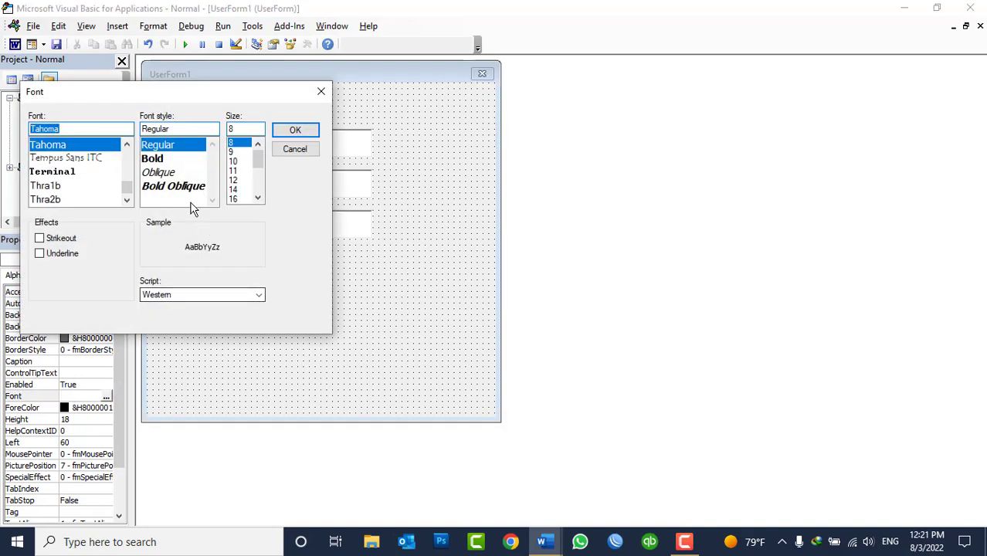
click(156, 160)
click(236, 181)
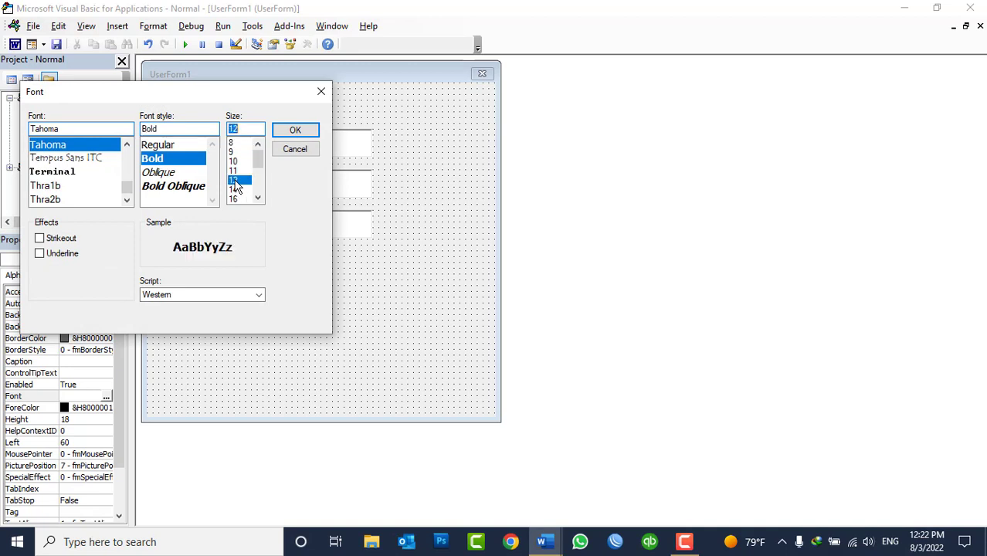
click(292, 133)
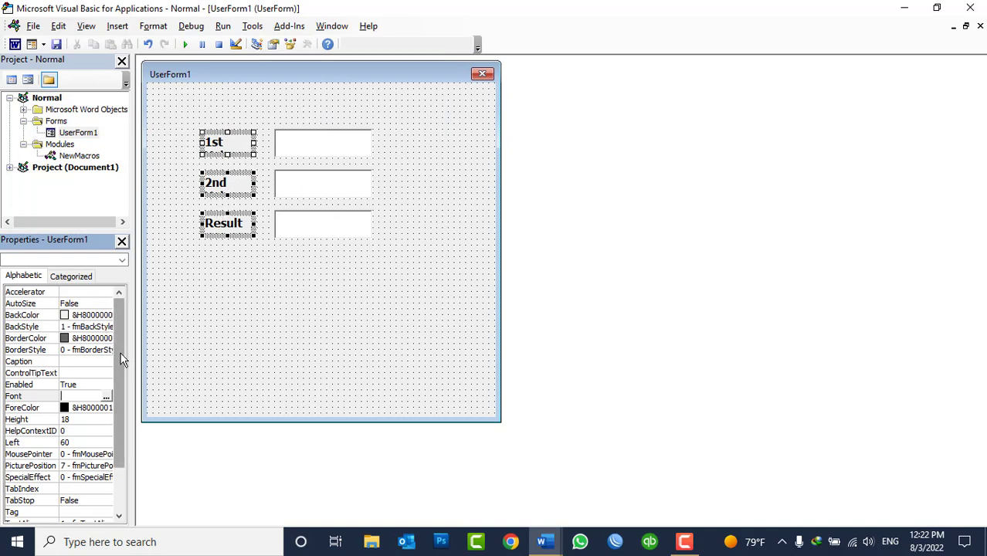
Set the labels' TextAlign to 2 - fmTextAlignCenter
drag(123, 357, 120, 408)
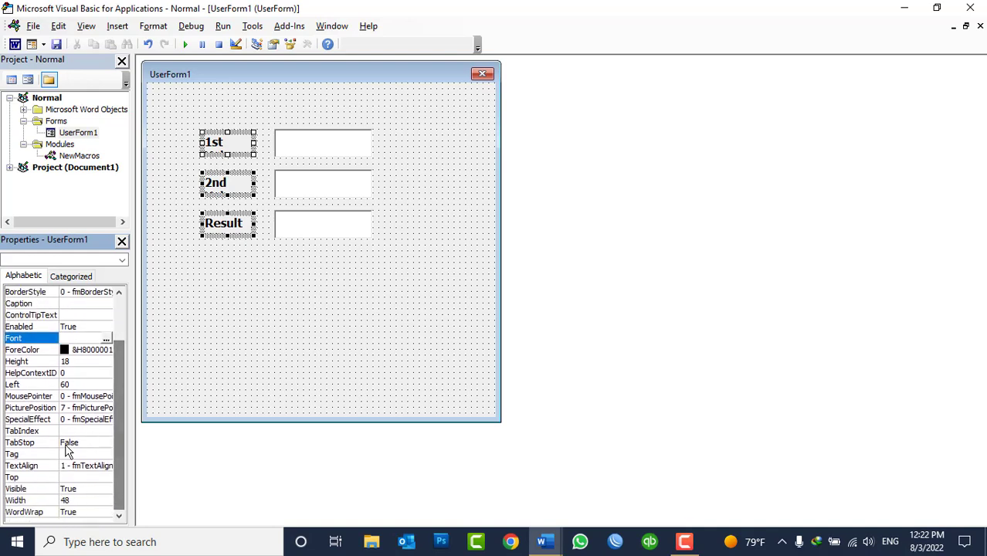
click(75, 465)
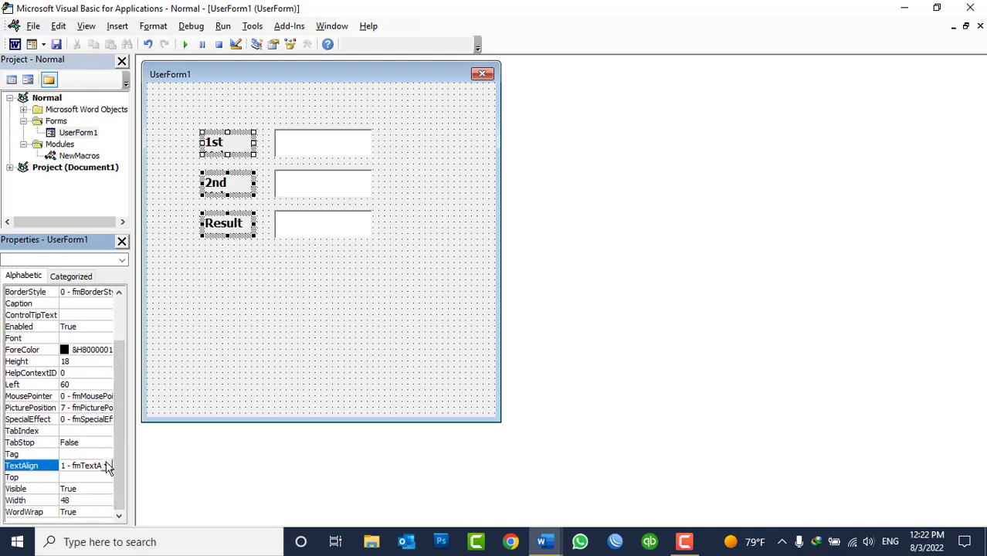
click(107, 465)
click(89, 487)
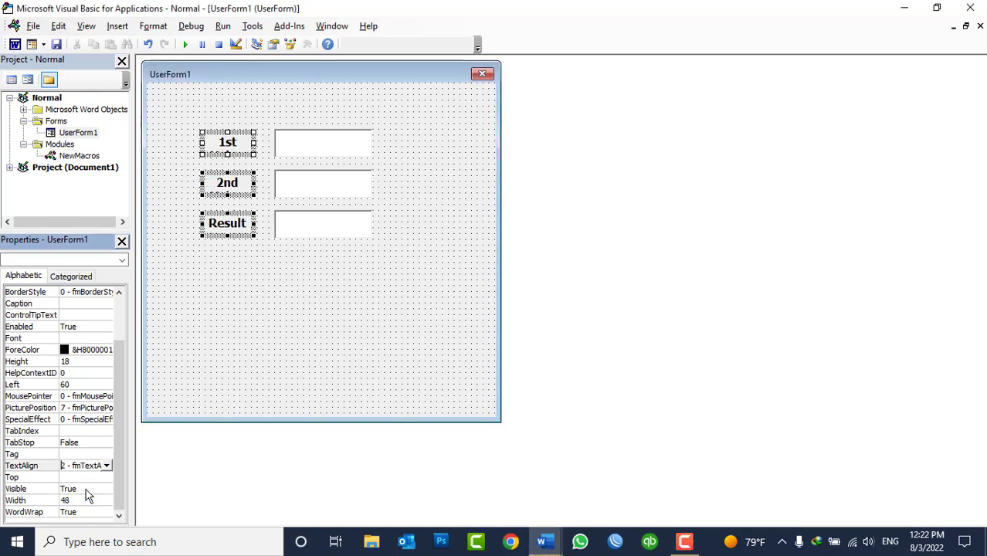
click(107, 466)
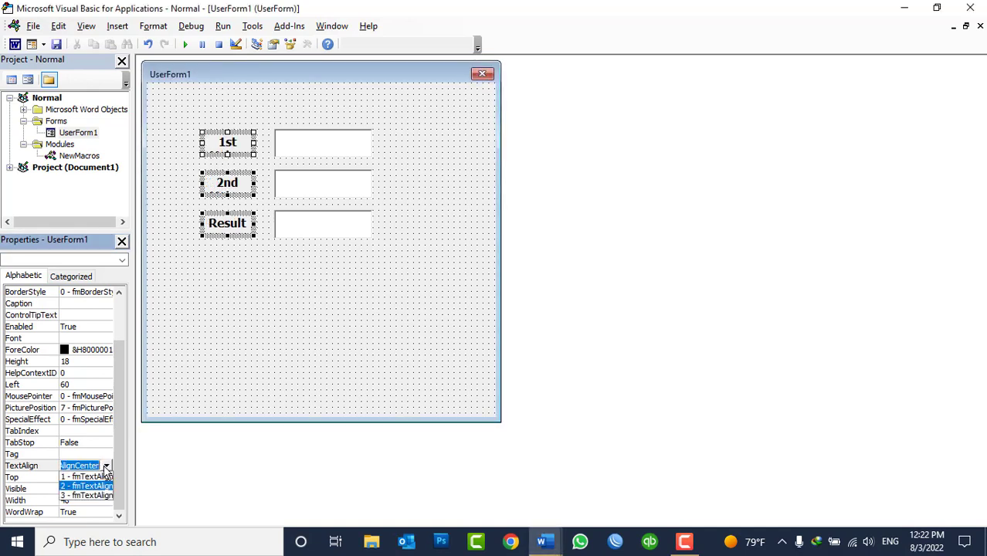
click(82, 496)
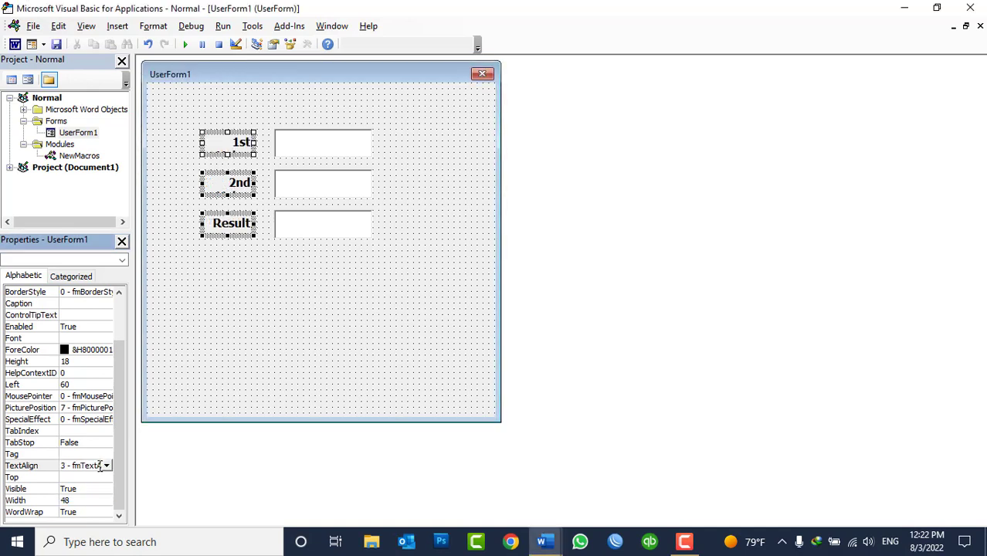
click(108, 466)
click(83, 477)
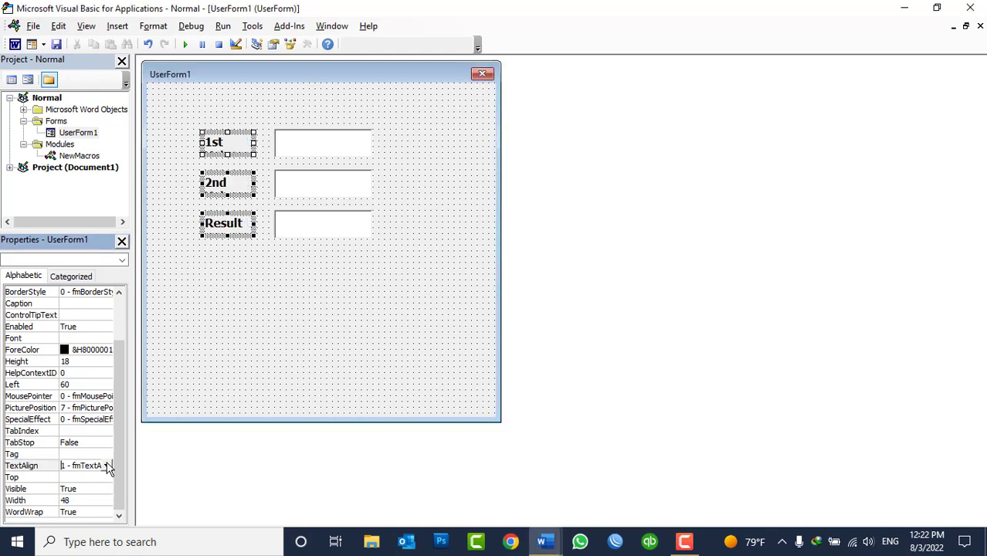
click(108, 466)
click(86, 487)
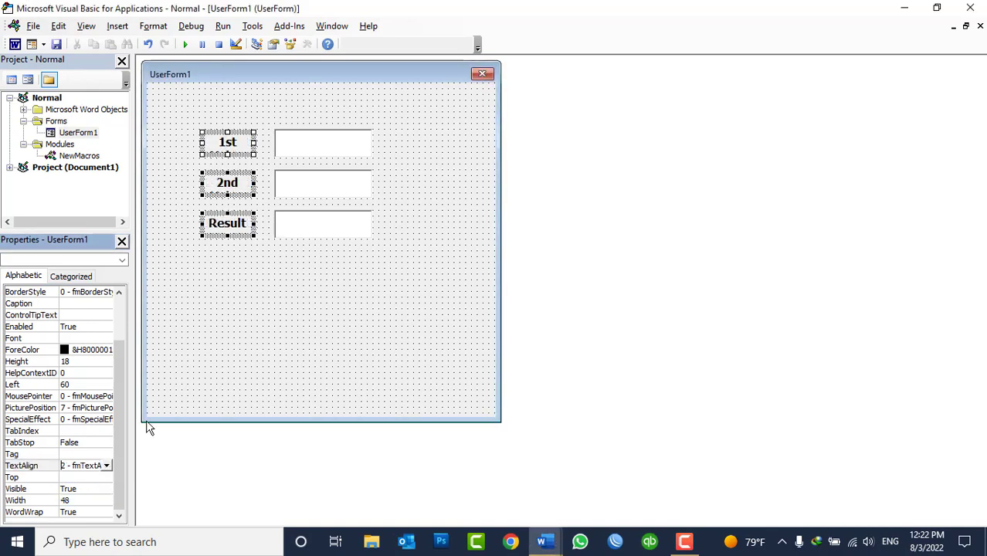
click(209, 364)
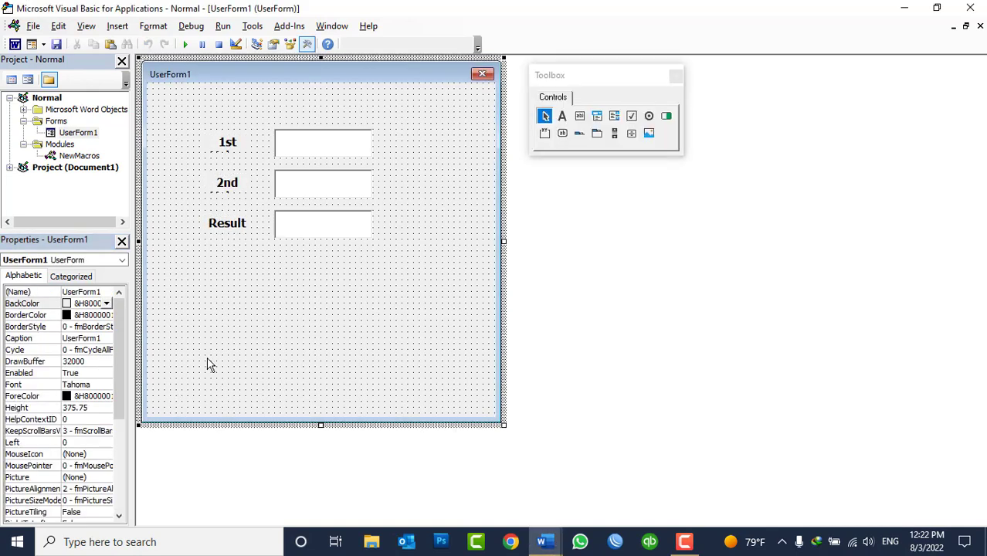
Widen and line up the 1st Value and 2nd Value labels so they read fully
click(219, 147)
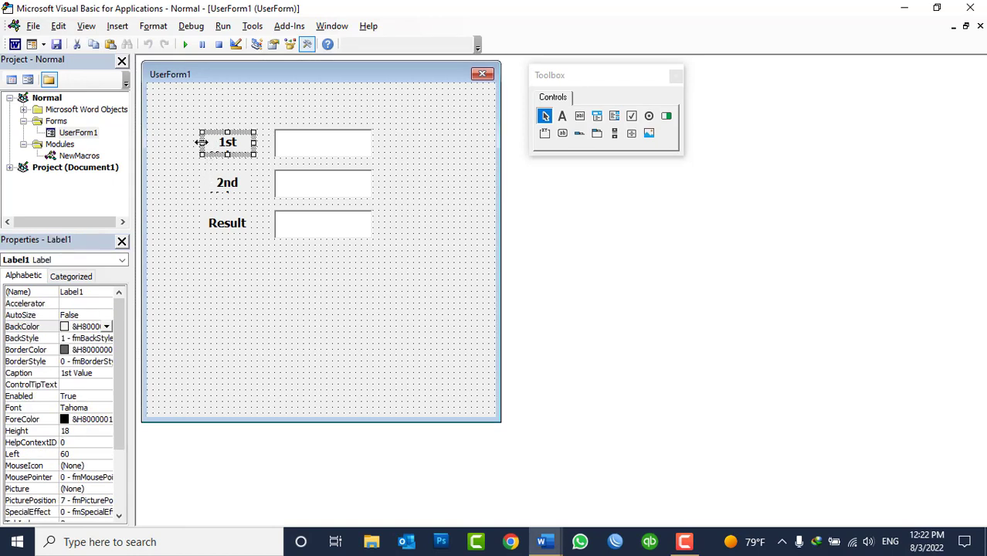
drag(195, 142, 170, 142)
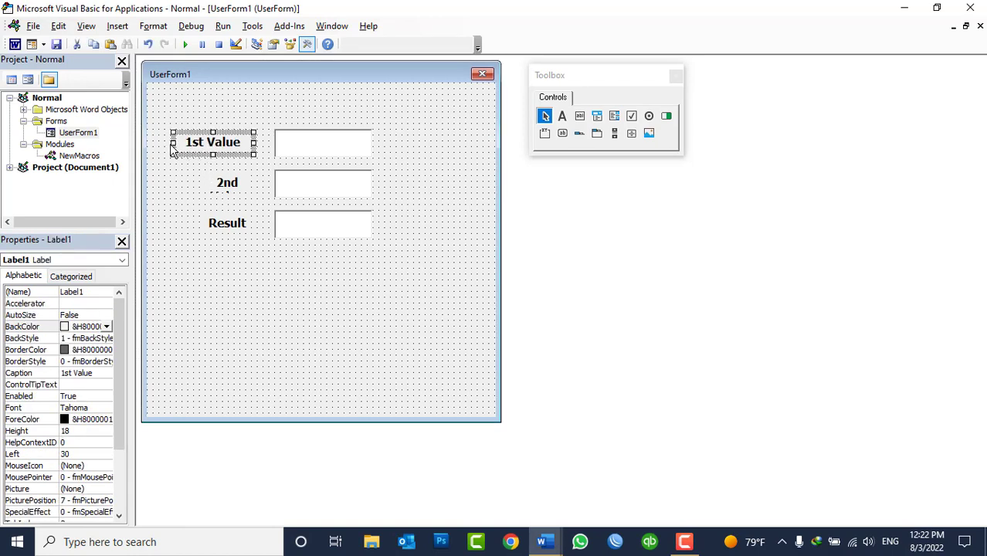
click(219, 192)
click(196, 189)
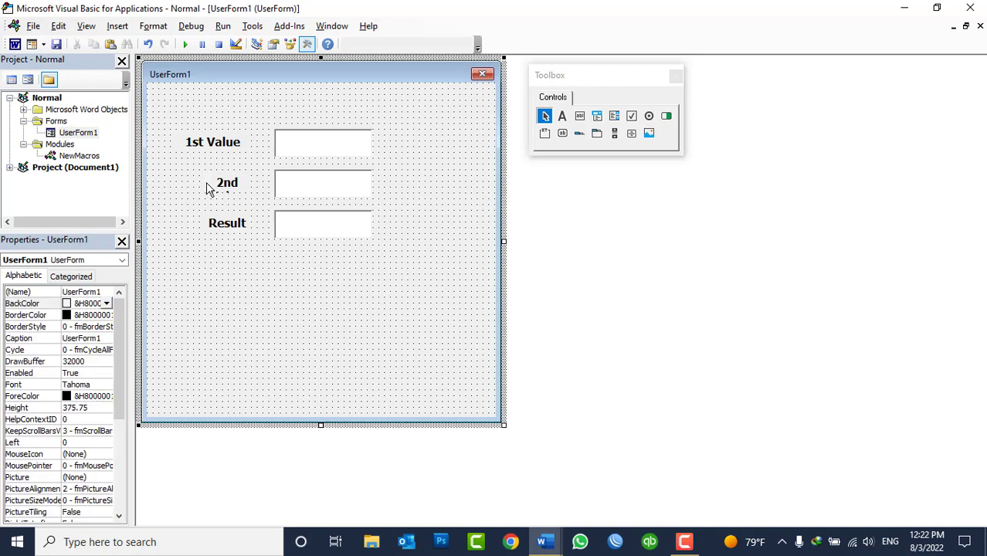
click(204, 185)
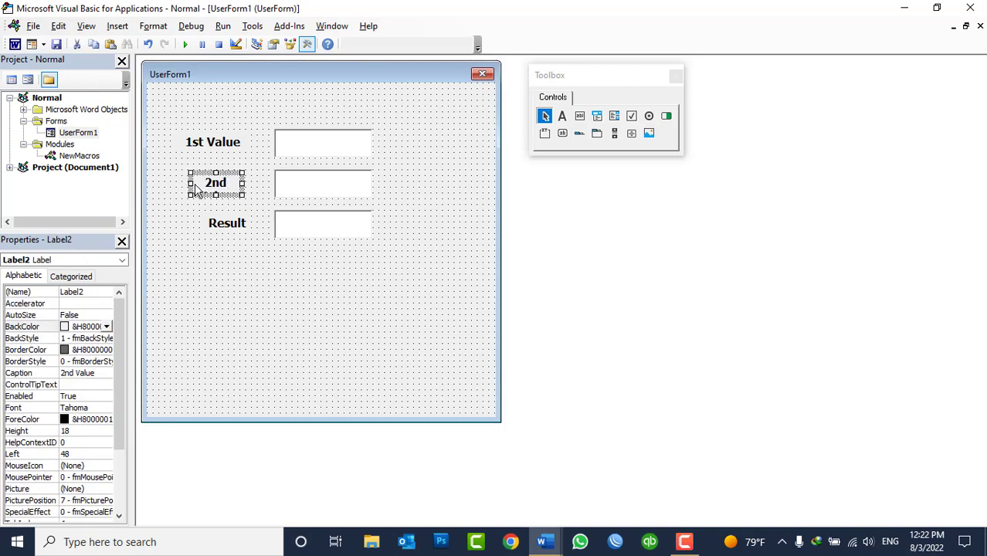
mouse_move(199, 190)
mouse_down()
mouse_move(187, 190)
mouse_move(267, 183)
mouse_up()
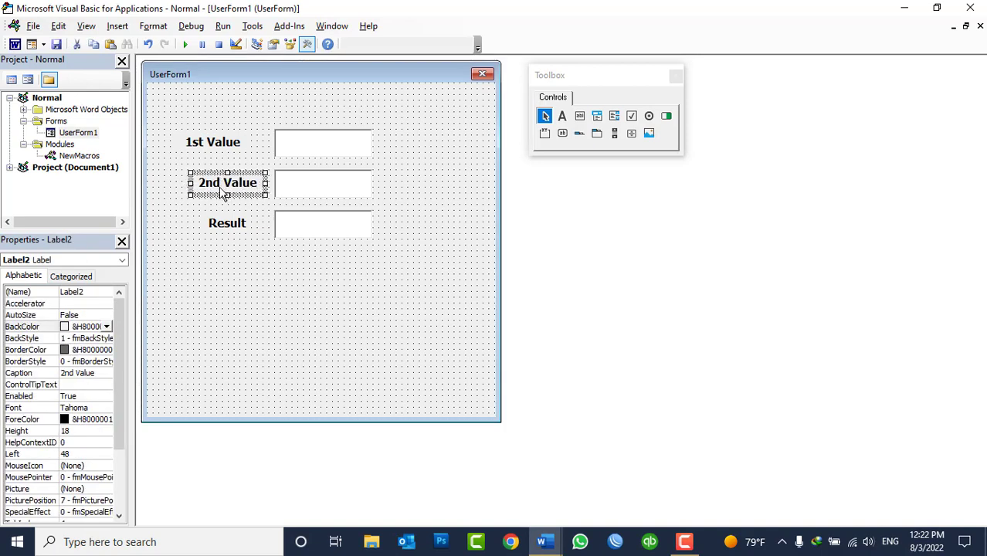
click(221, 152)
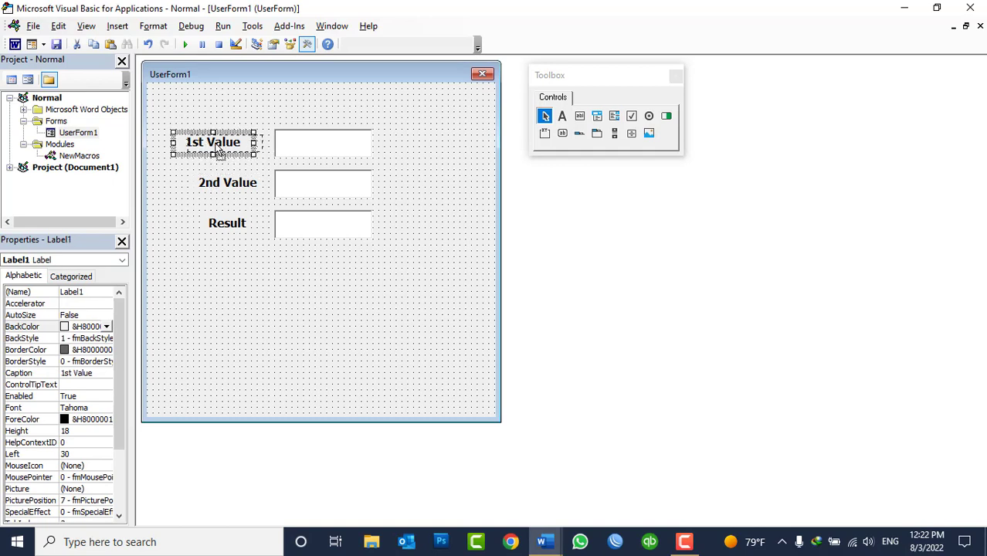
drag(220, 152, 231, 152)
Widen the Result label on both sides to align it with the others
click(234, 189)
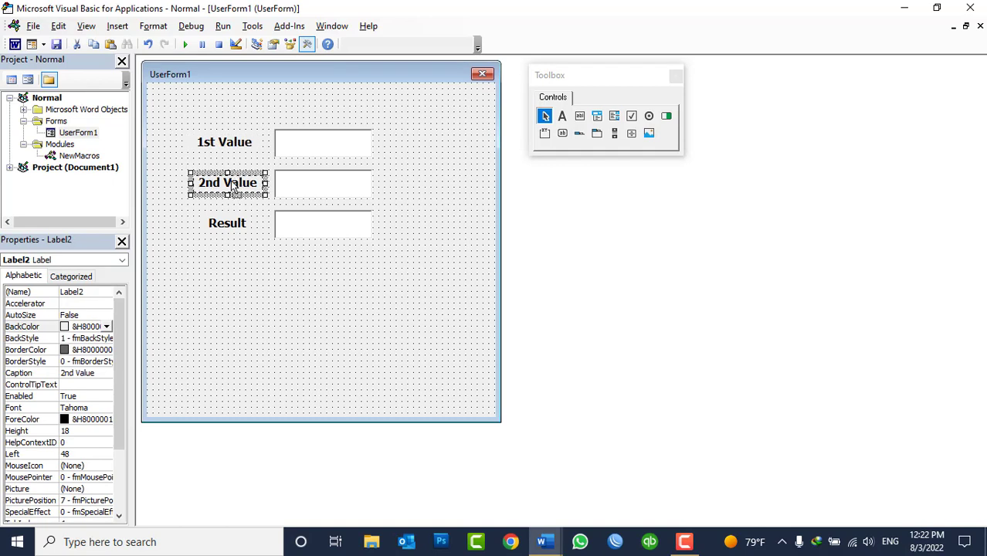
click(241, 224)
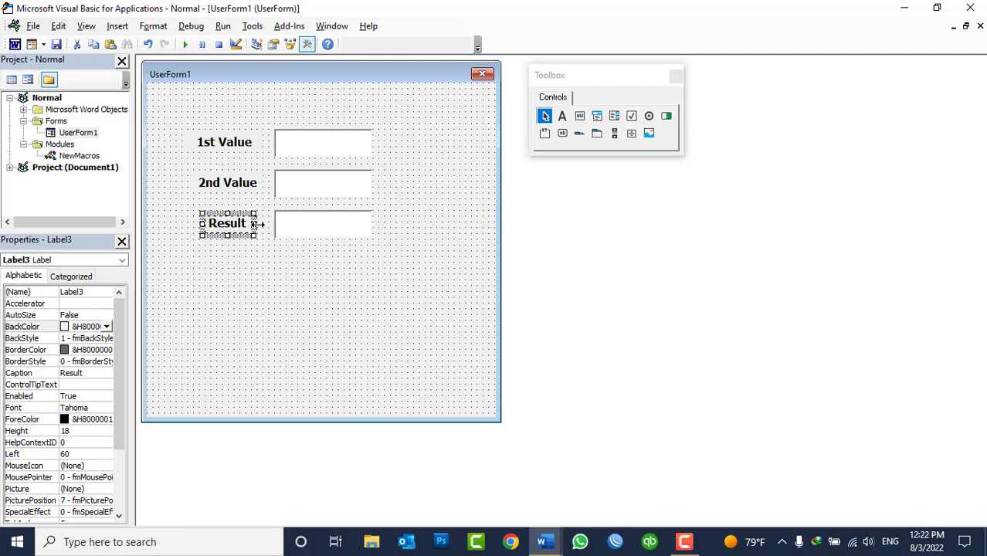
drag(261, 224, 272, 224)
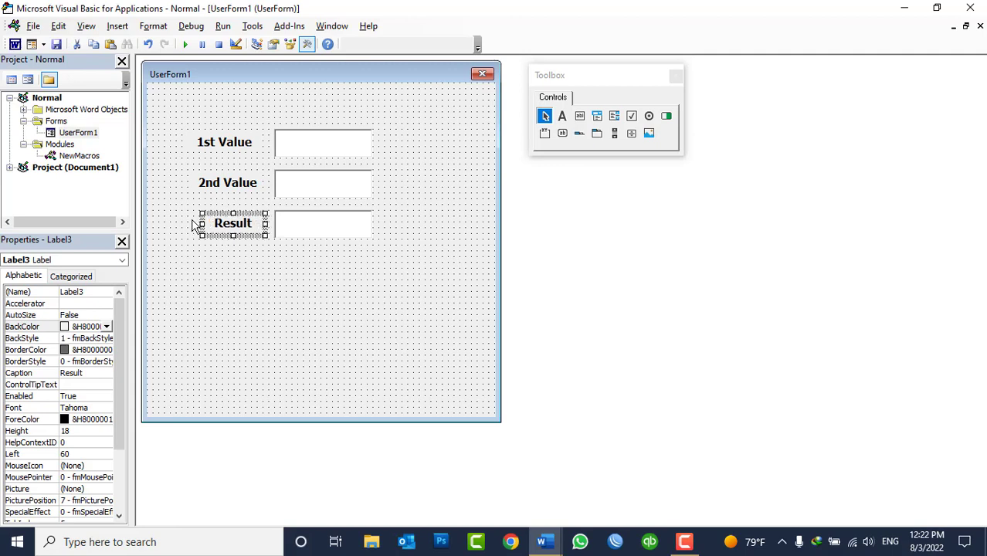
drag(186, 224, 183, 224)
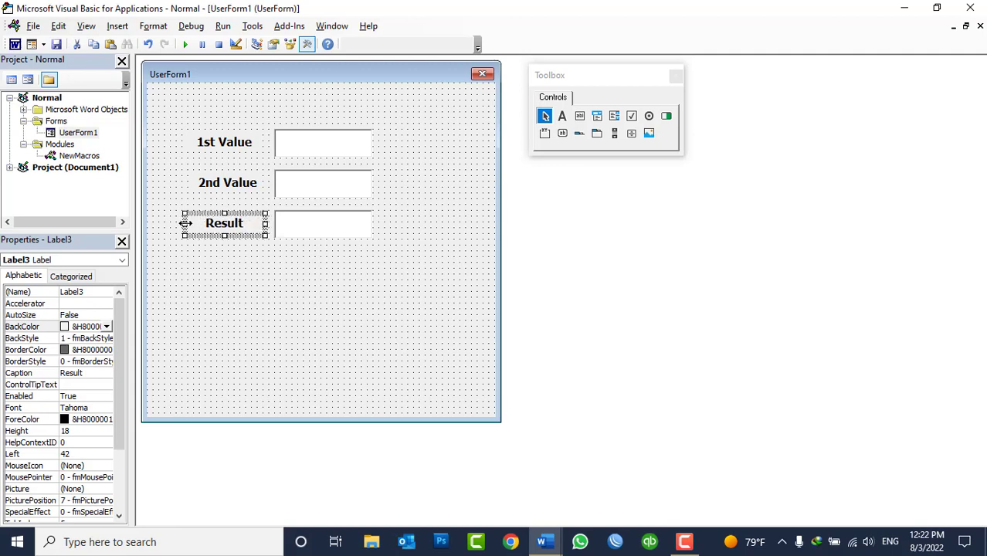
click(221, 268)
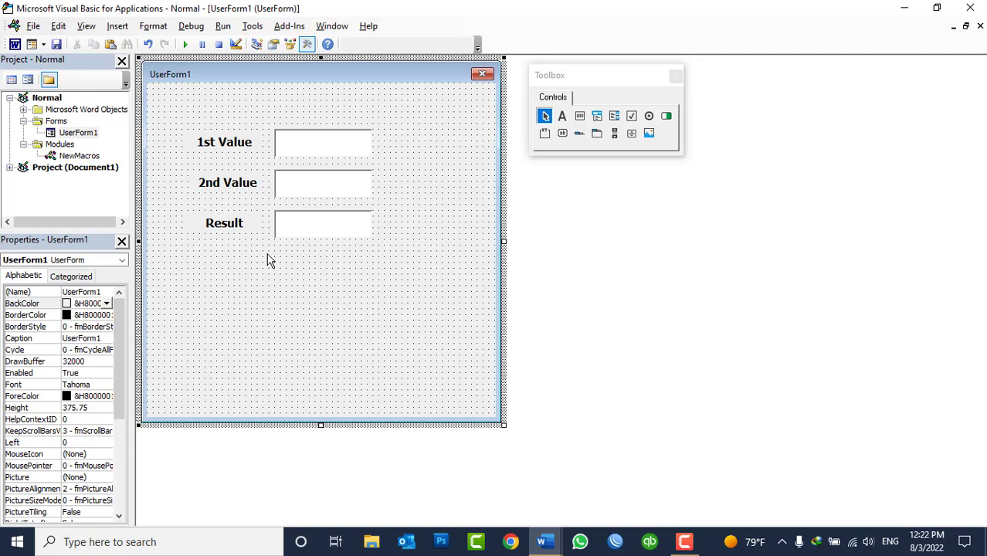
Name the 1st Value, 2nd Value and Result text boxes a, t and c
click(302, 140)
click(318, 190)
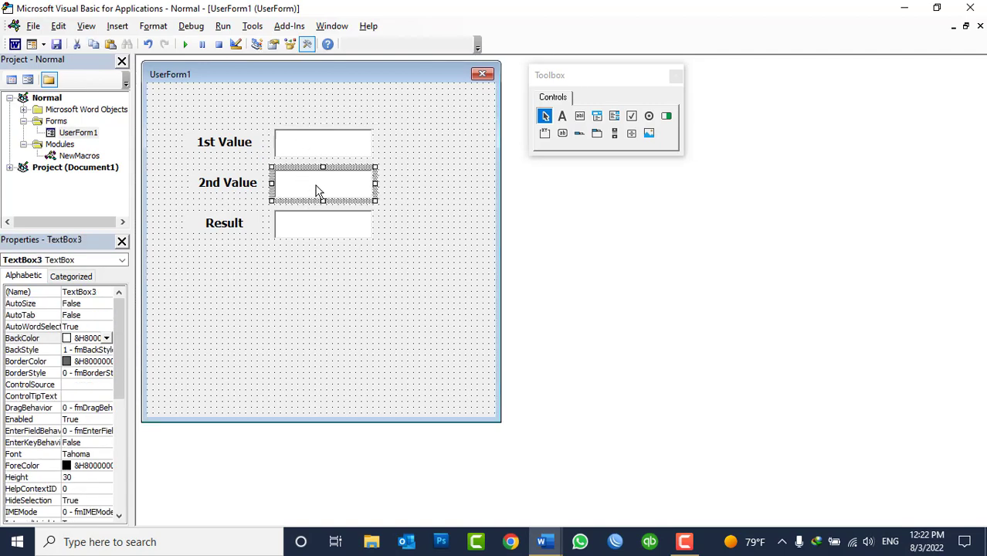
click(325, 227)
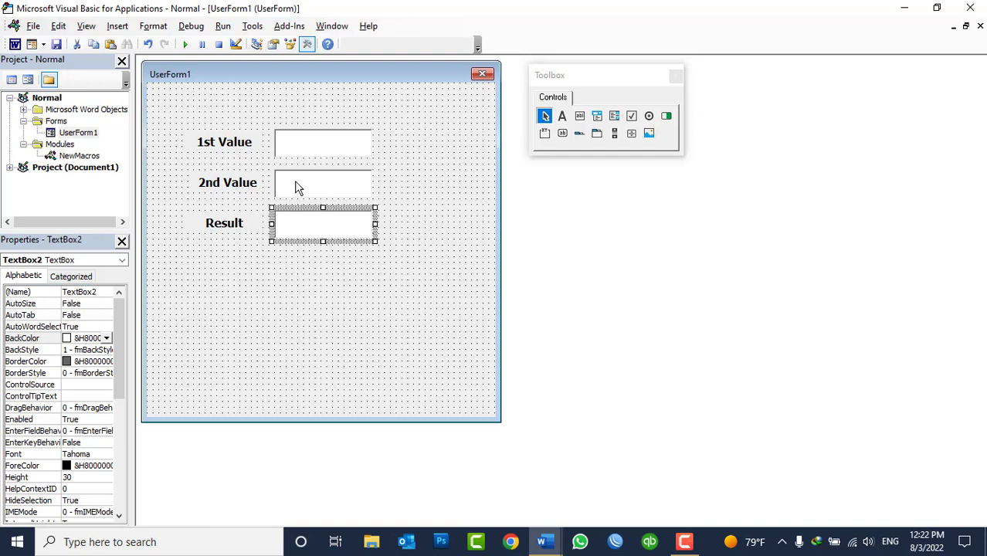
click(311, 140)
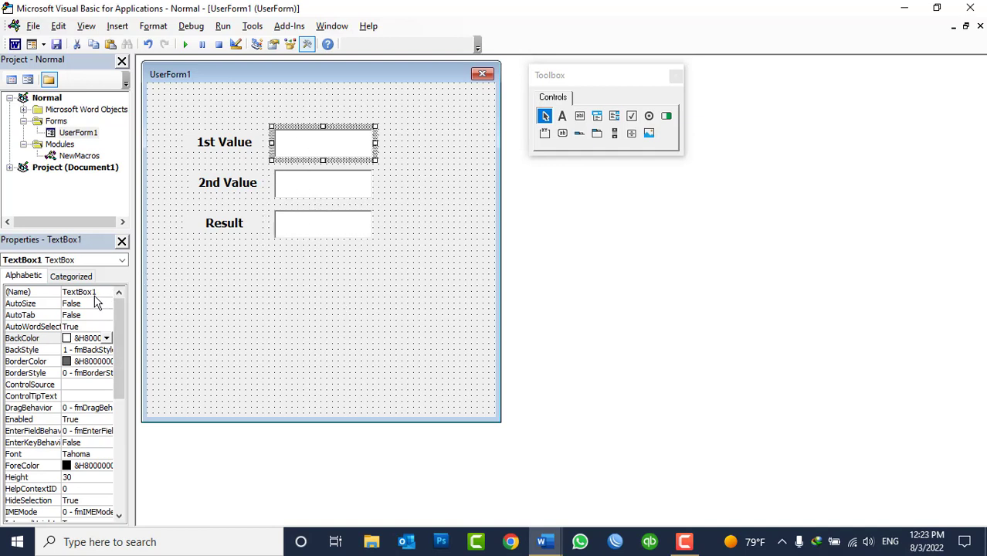
double_click(99, 291)
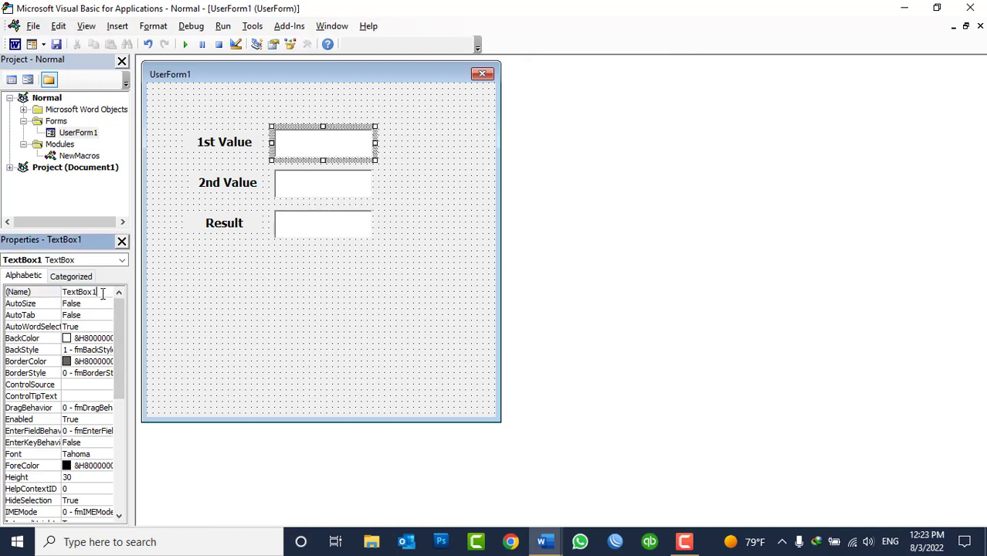
text(a)
click(315, 198)
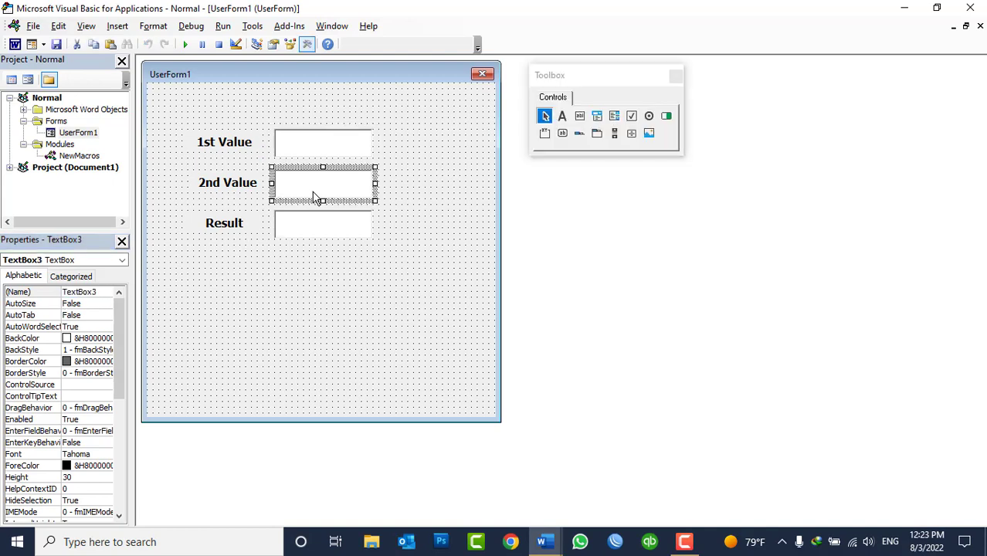
click(87, 295)
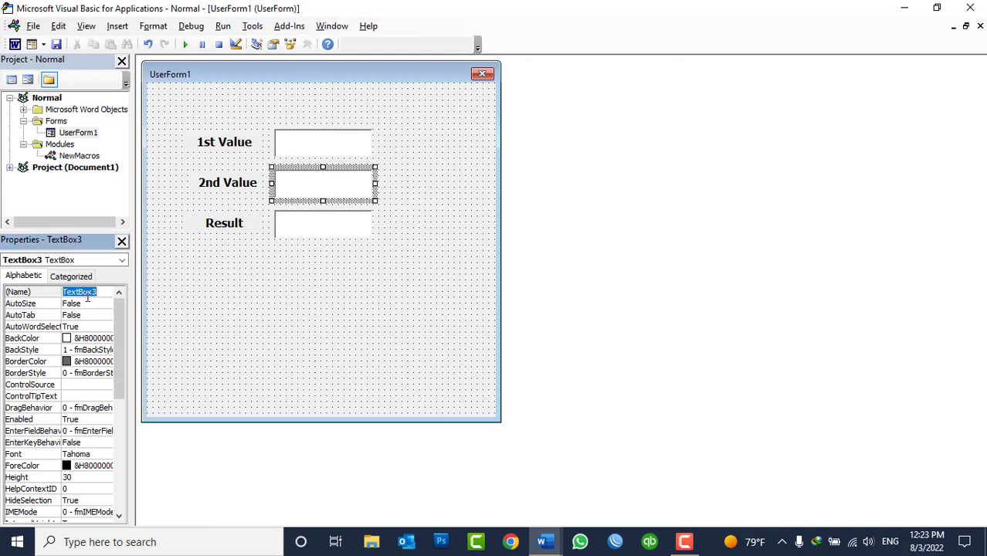
text(t)
click(289, 236)
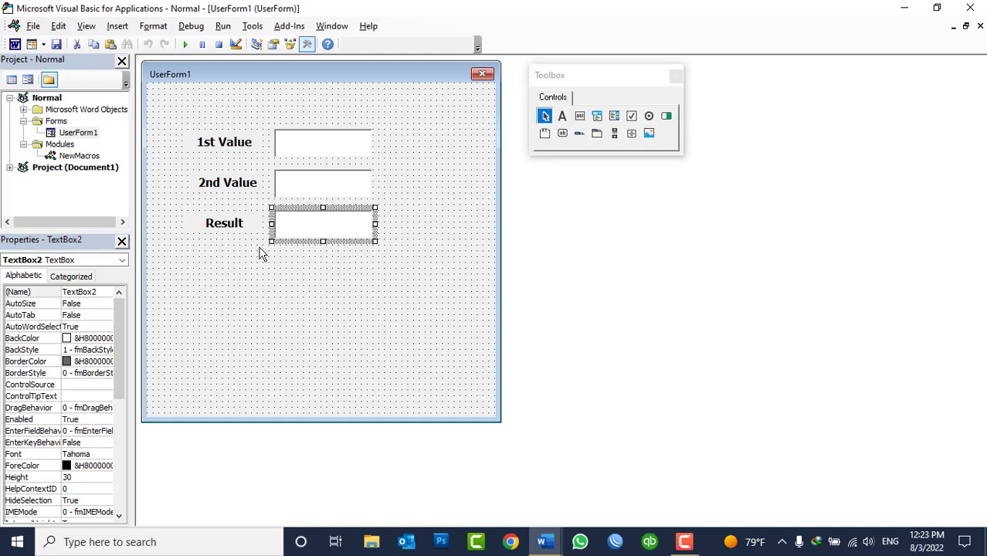
click(89, 292)
text(c)
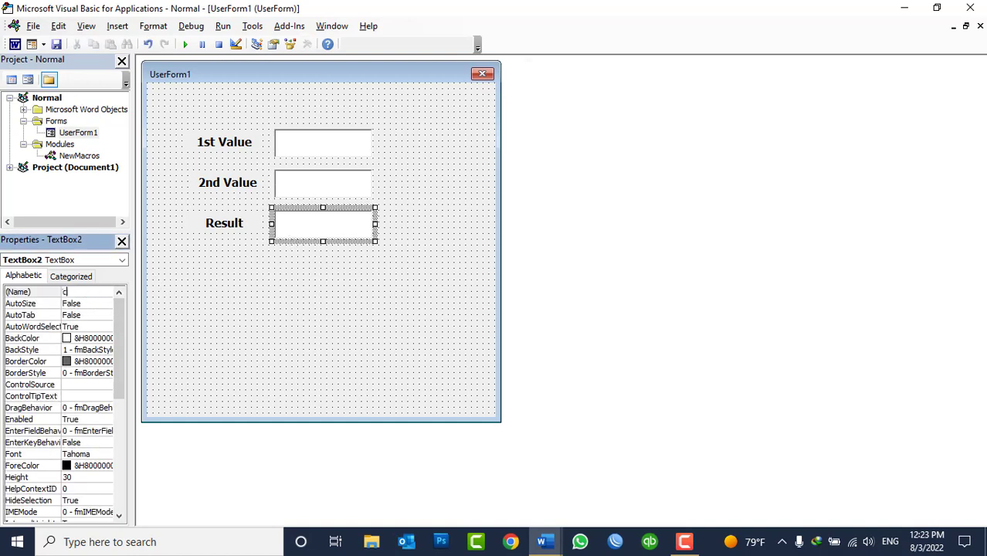
click(314, 320)
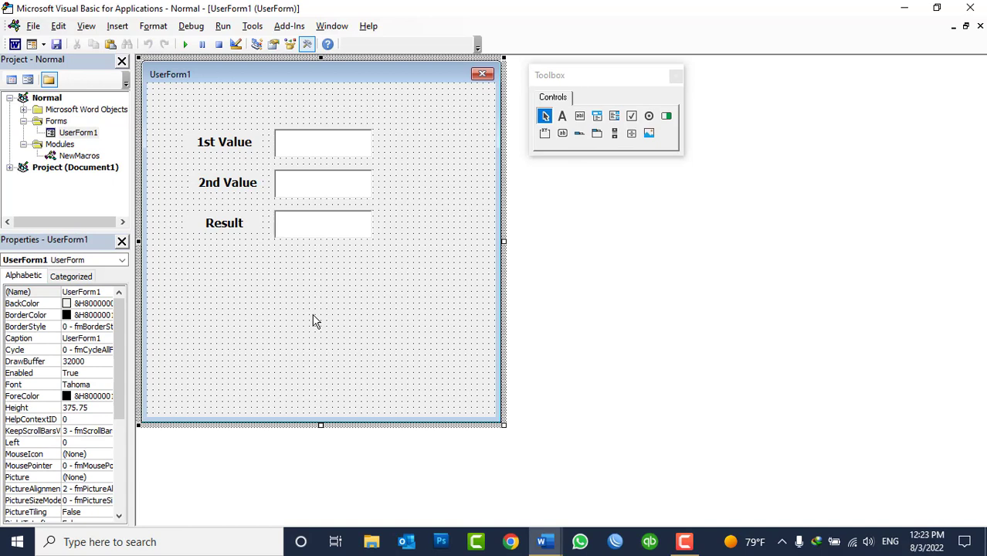
Draw a command button below the Result row and paste a copy beside it
click(564, 135)
drag(188, 286, 284, 311)
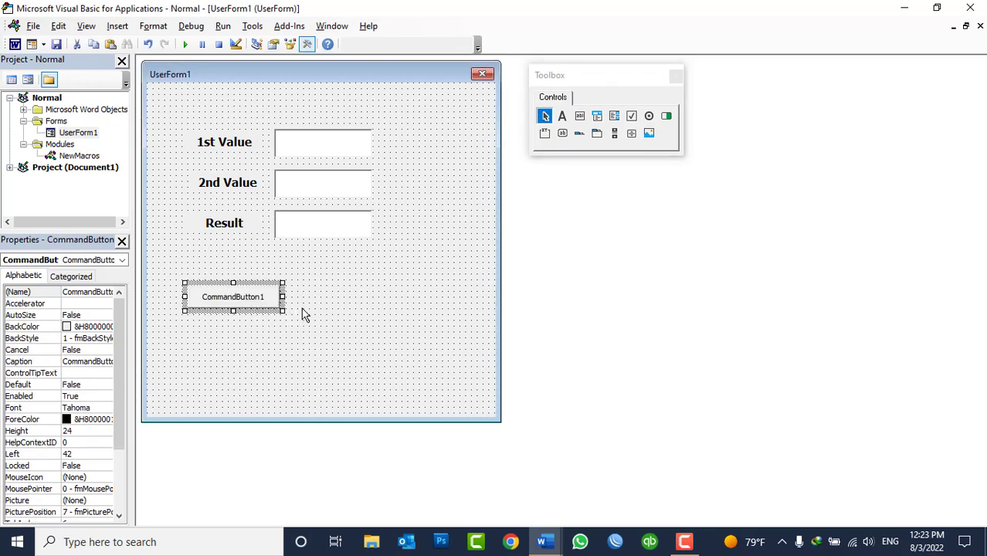
key(ctrl+c)
key(ctrl+v)
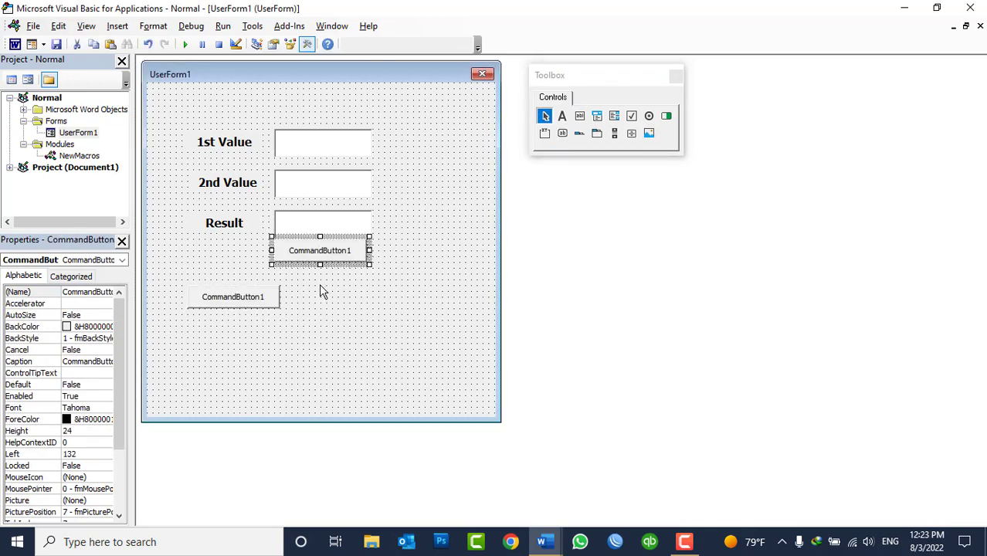
drag(302, 264, 316, 318)
click(310, 326)
Duplicate the pair of command buttons into a second row
click(262, 301)
ctrl+click(313, 309)
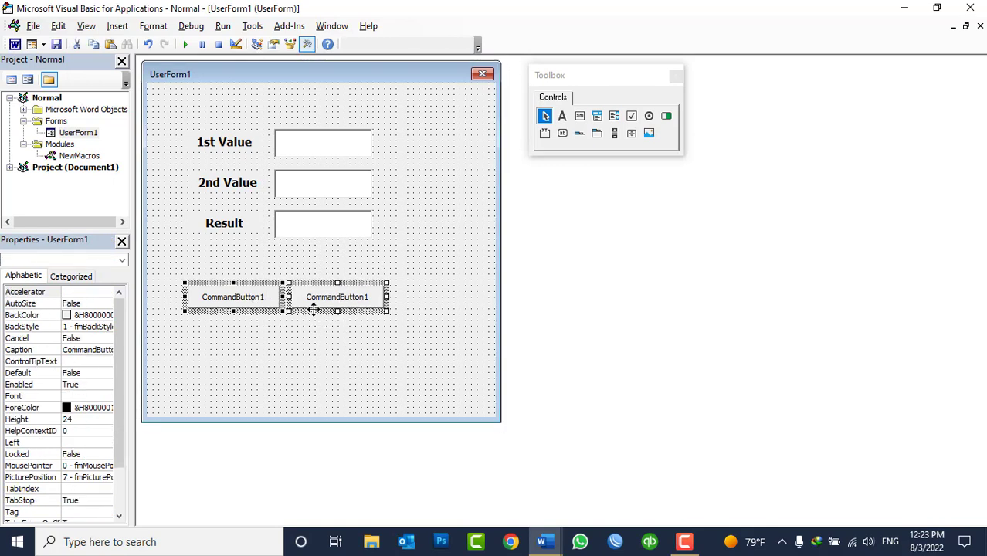
key(ctrl+c)
key(ctrl+v)
drag(342, 261, 316, 359)
click(274, 312)
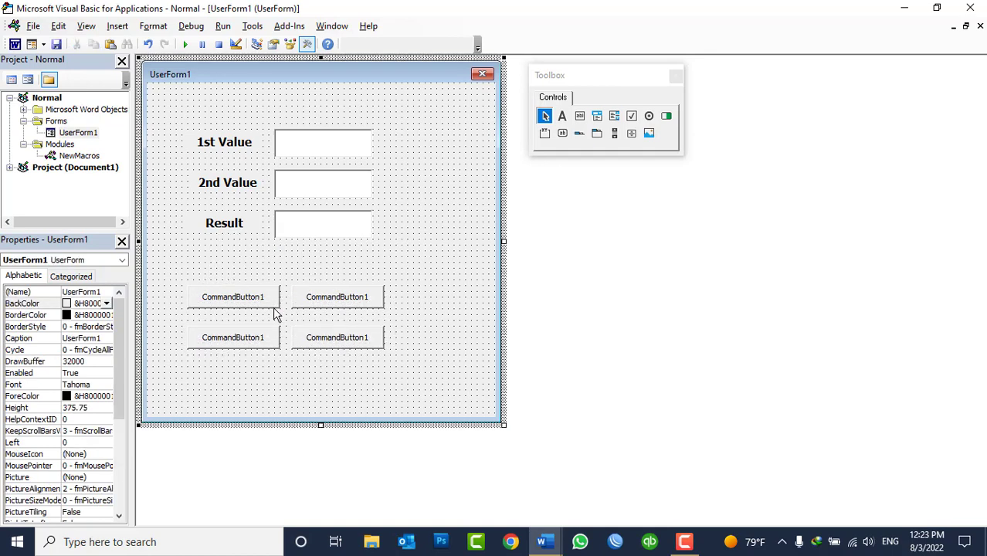
Place the fifth button right of the 2×2 grid, nudged up between the rows
click(255, 296)
click(328, 305)
click(271, 336)
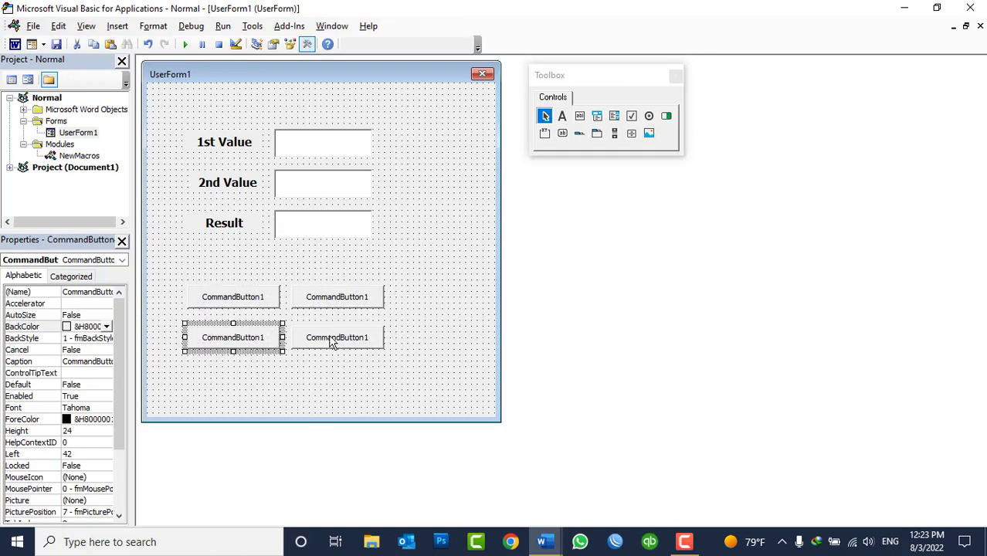
click(325, 337)
click(423, 332)
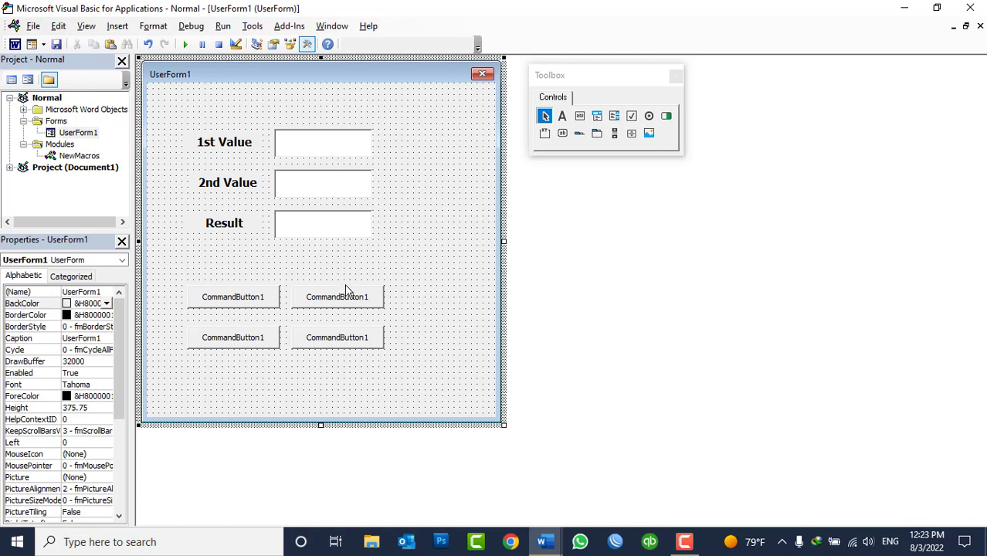
click(328, 341)
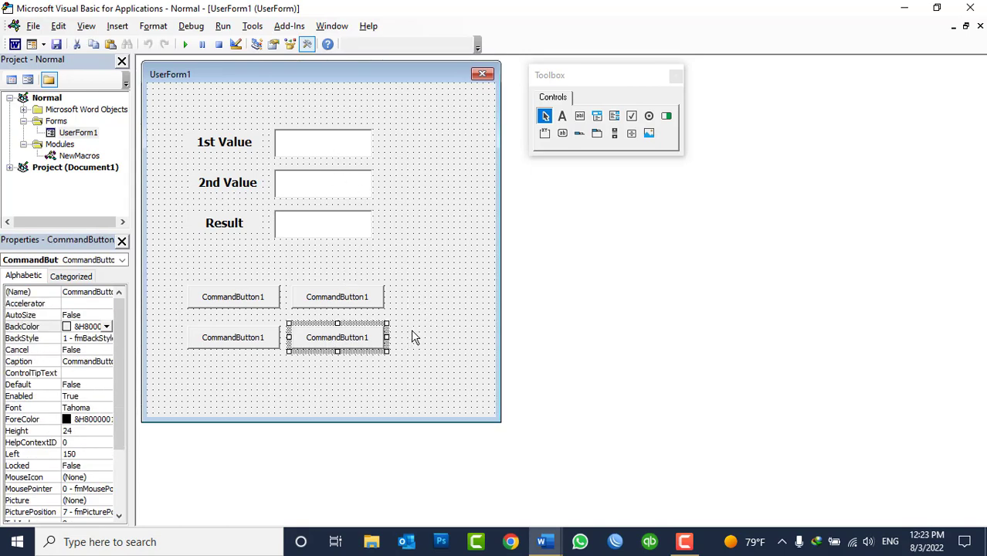
mouse_move(386, 337)
mouse_down()
mouse_move(369, 277)
mouse_move(467, 332)
mouse_up()
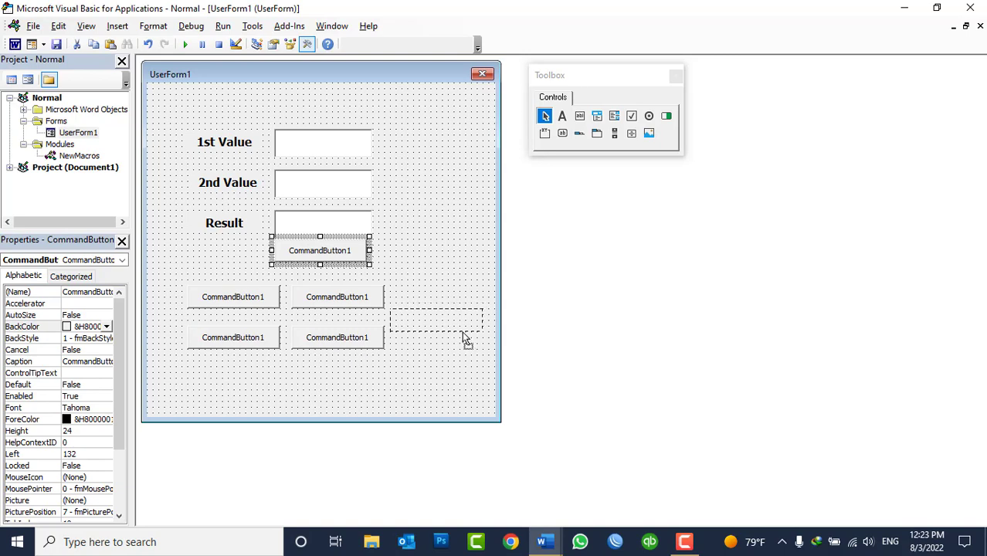
drag(466, 332, 413, 319)
click(435, 374)
click(413, 324)
click(400, 350)
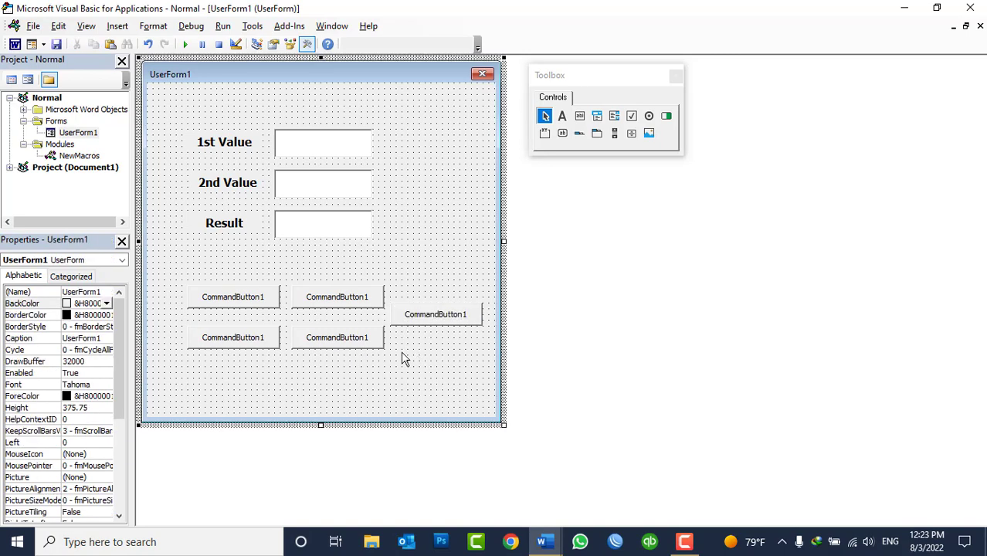
click(246, 306)
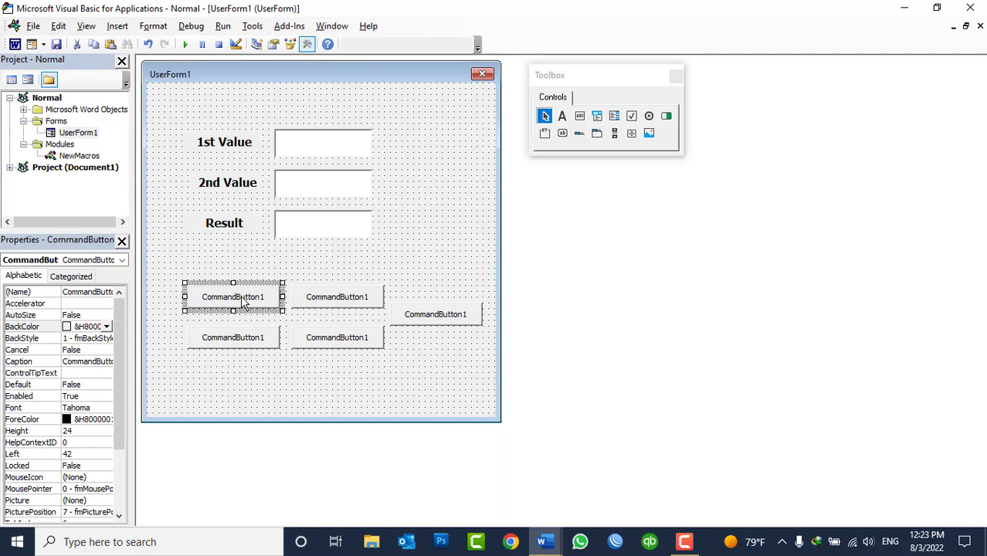
Caption the top buttons 'Plus Operation' and 'Substract Operation'
click(242, 298)
double_click(253, 296)
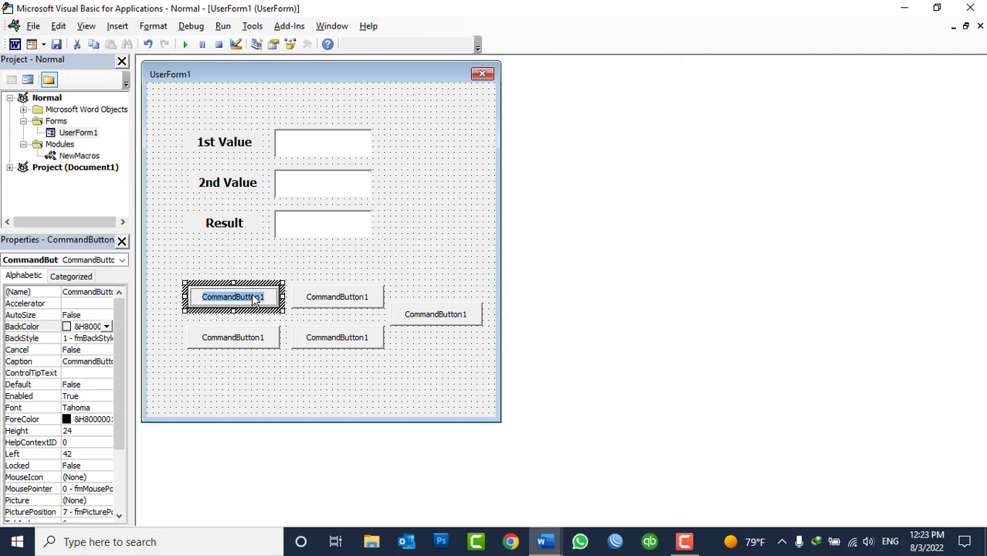
text(Plus Op)
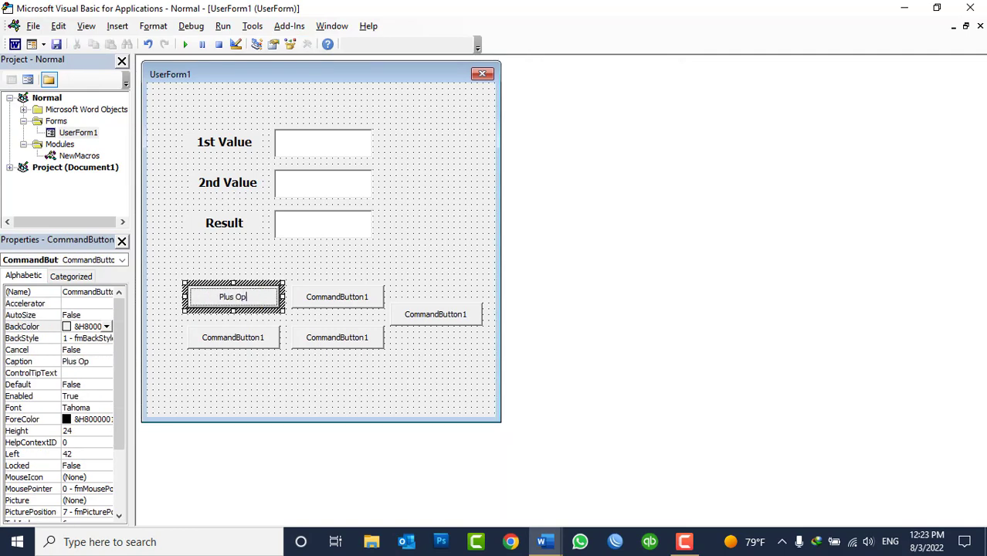
text(eration)
click(349, 301)
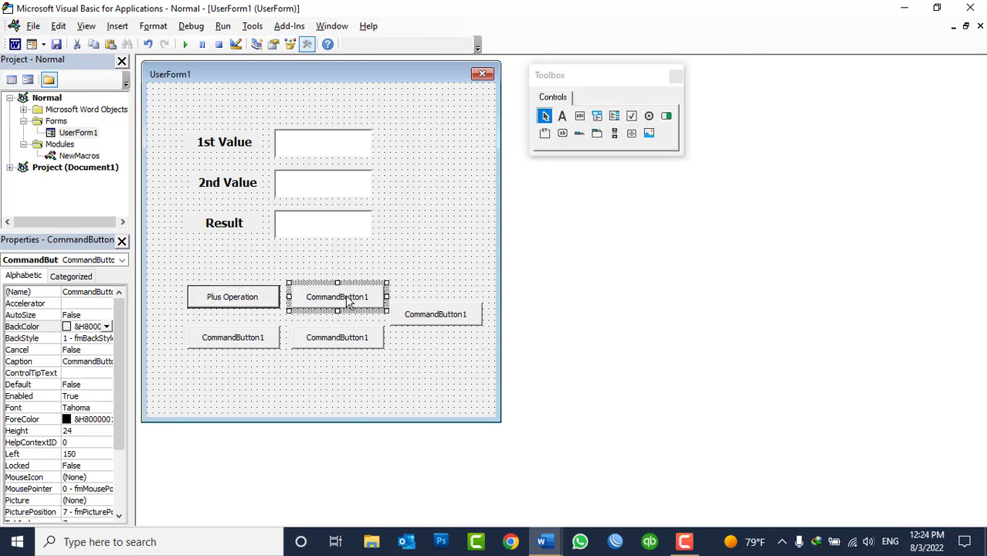
click(348, 301)
double_click(348, 301)
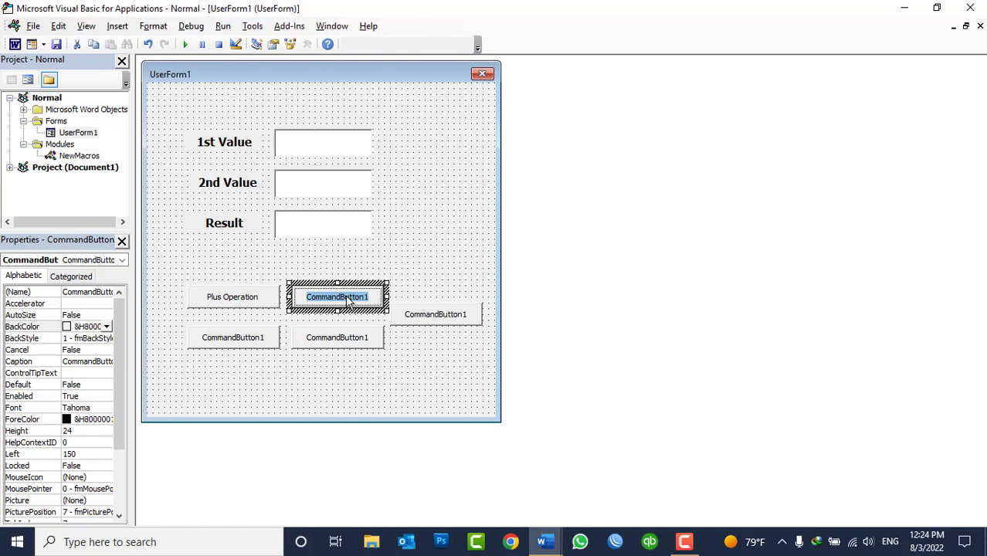
text(Sub)
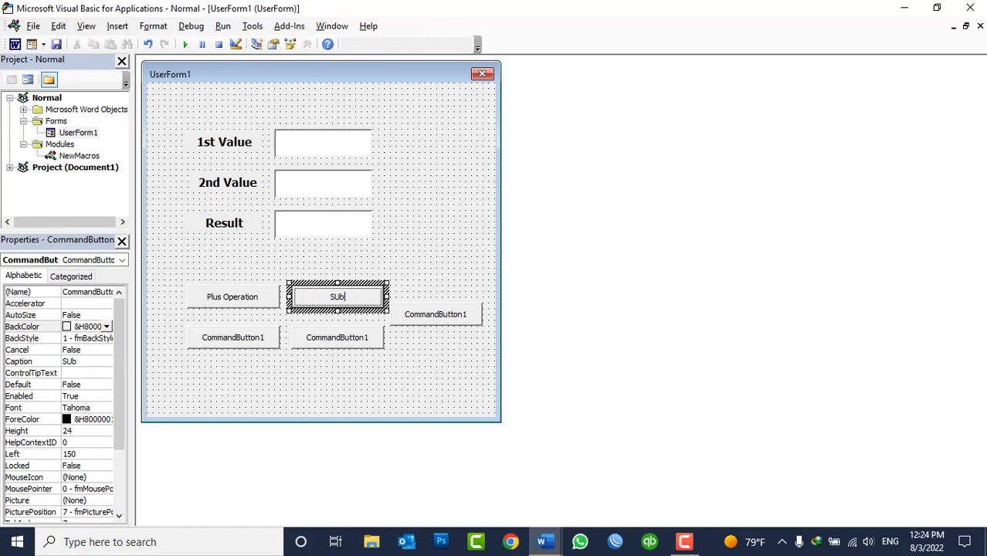
key(BackSpace)
key(BackSpace)
key(BackSpace)
text(Substr)
text(act Operatio)
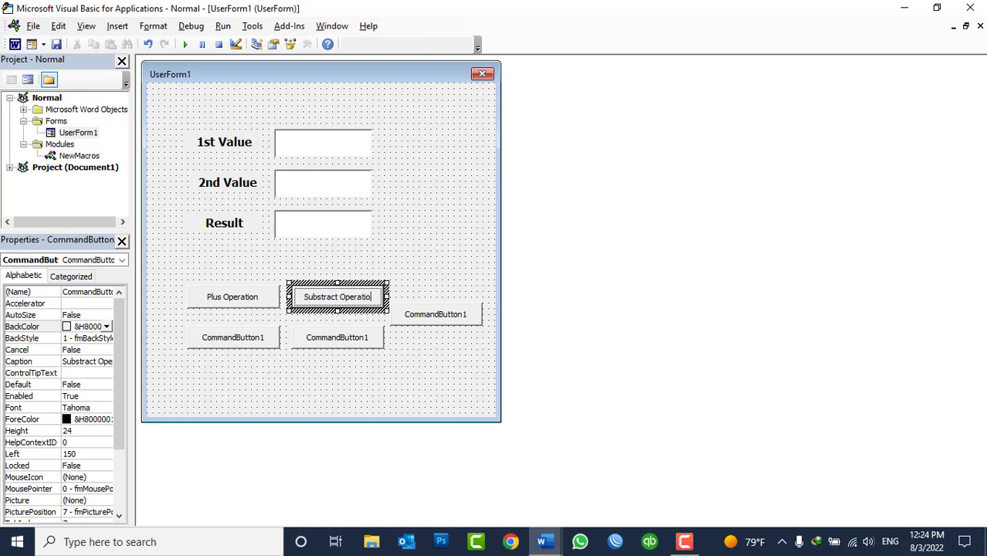
text(n)
click(245, 341)
Caption the bottom buttons 'Divide Operation' and 'Multiply Operation'
click(241, 340)
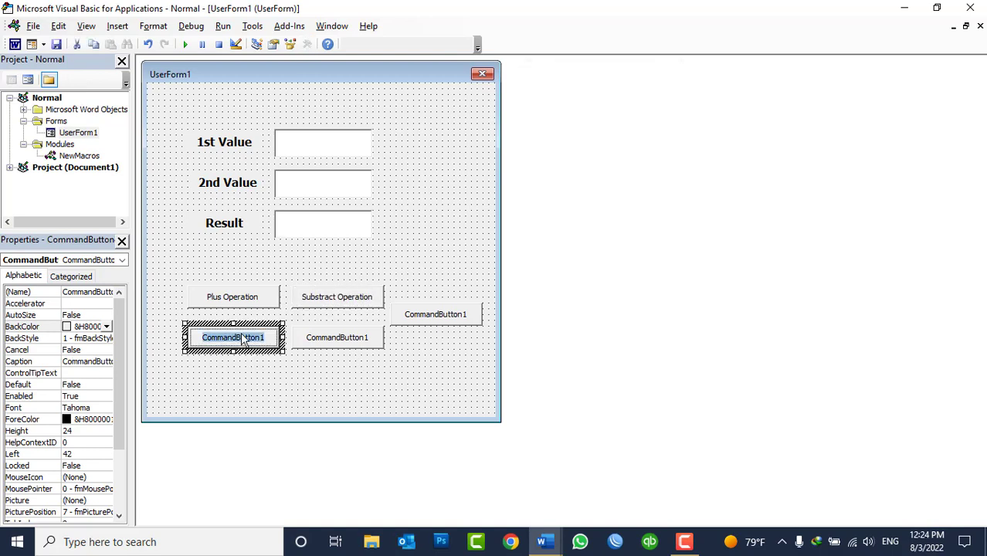
text(Divi)
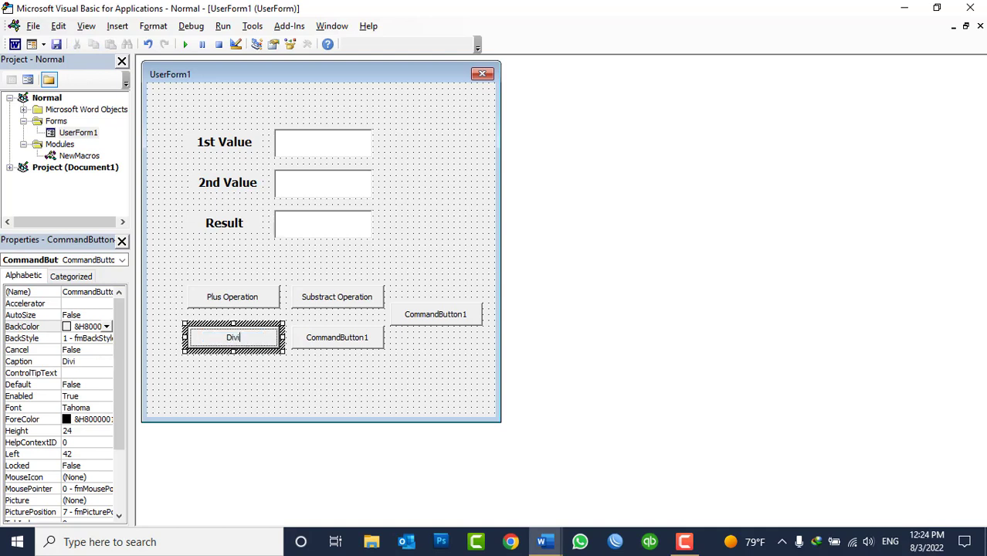
text(de Operation)
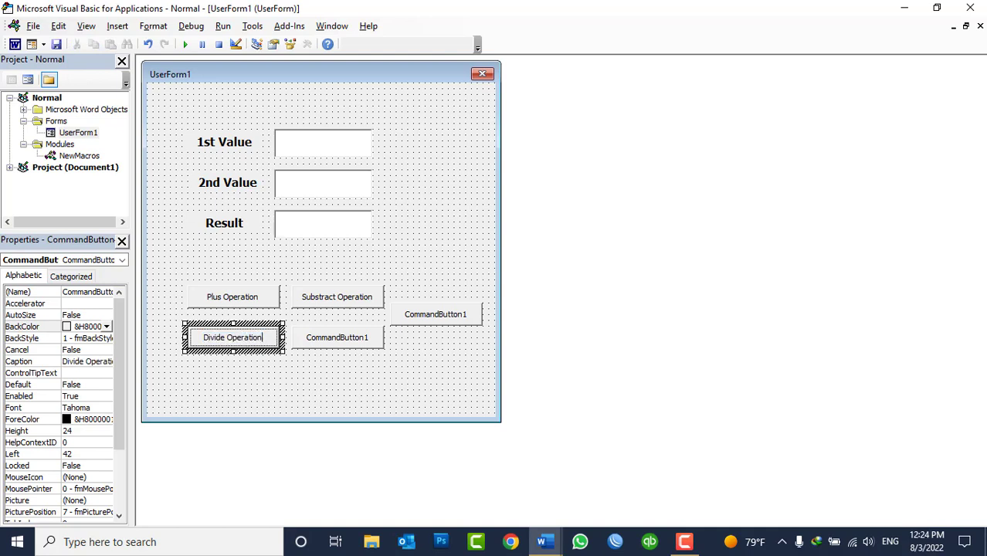
click(322, 303)
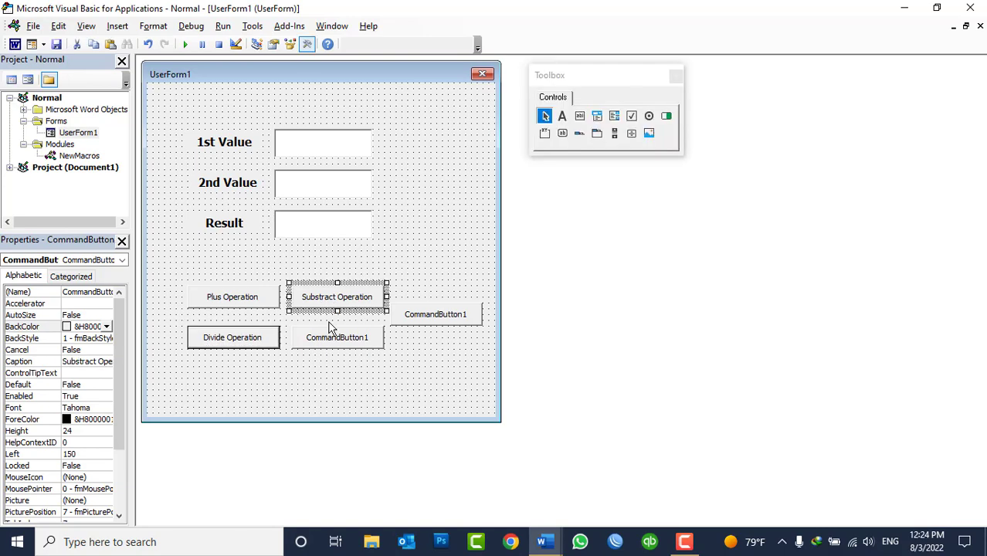
click(339, 340)
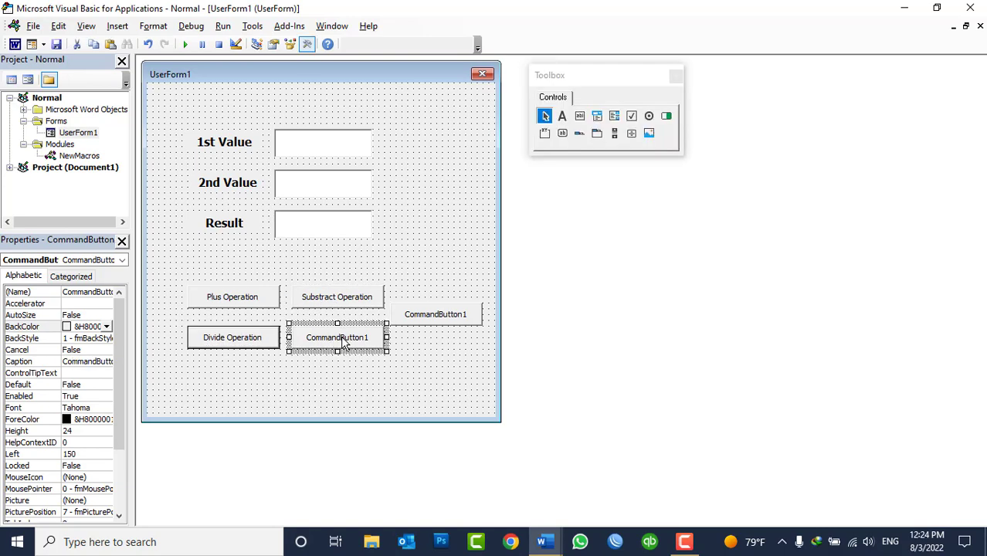
double_click(344, 344)
click(980, 26)
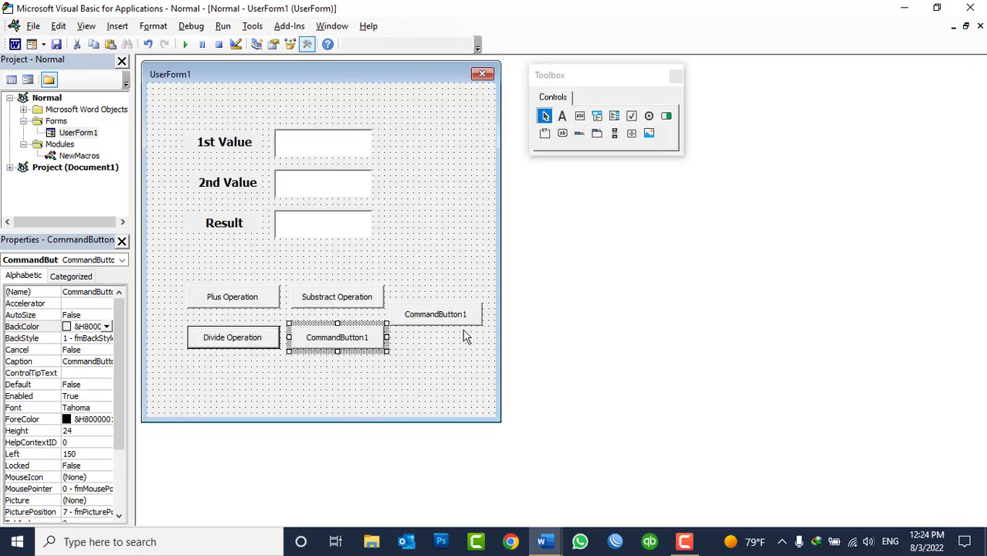
click(329, 340)
double_click(328, 339)
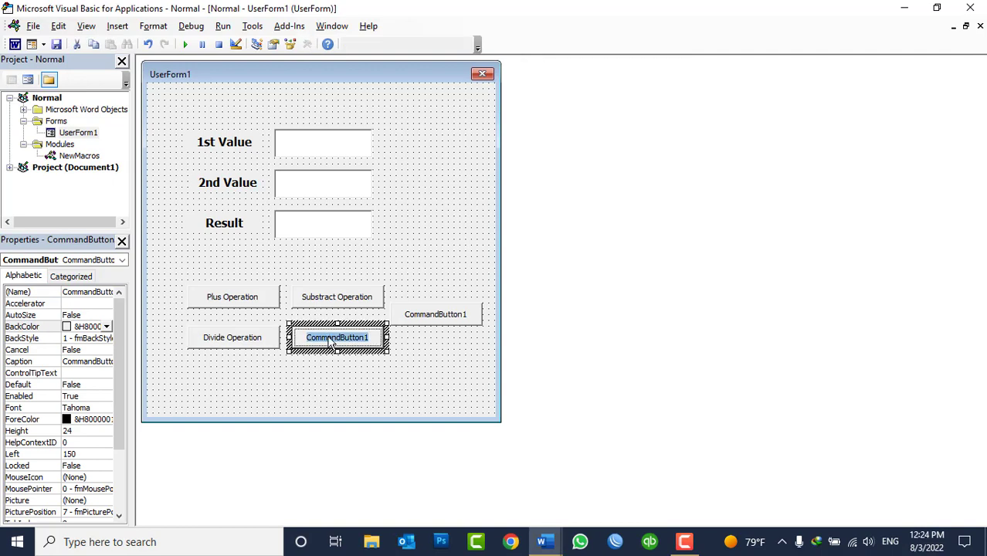
text(Multip)
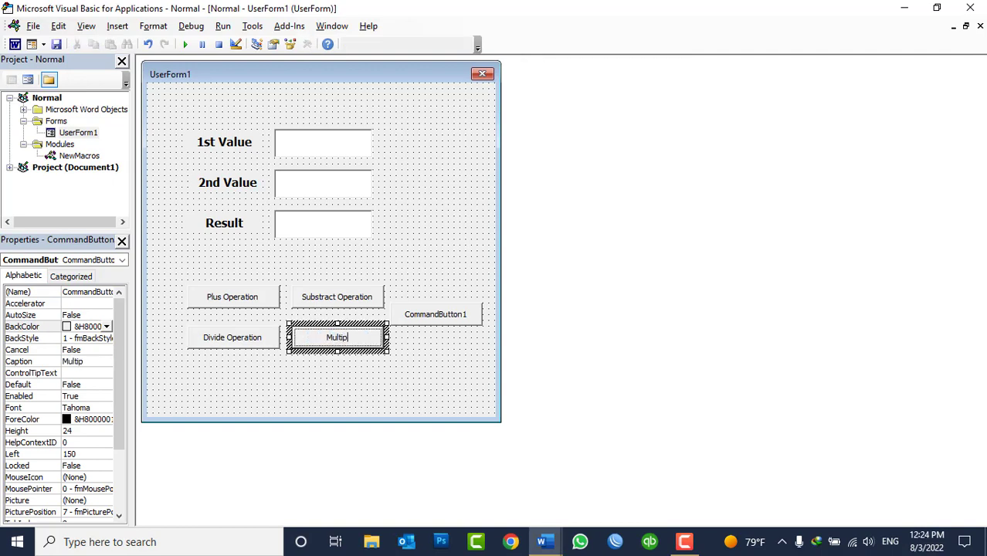
text(le)
key(BackSpace)
text(y Ope)
text(ration)
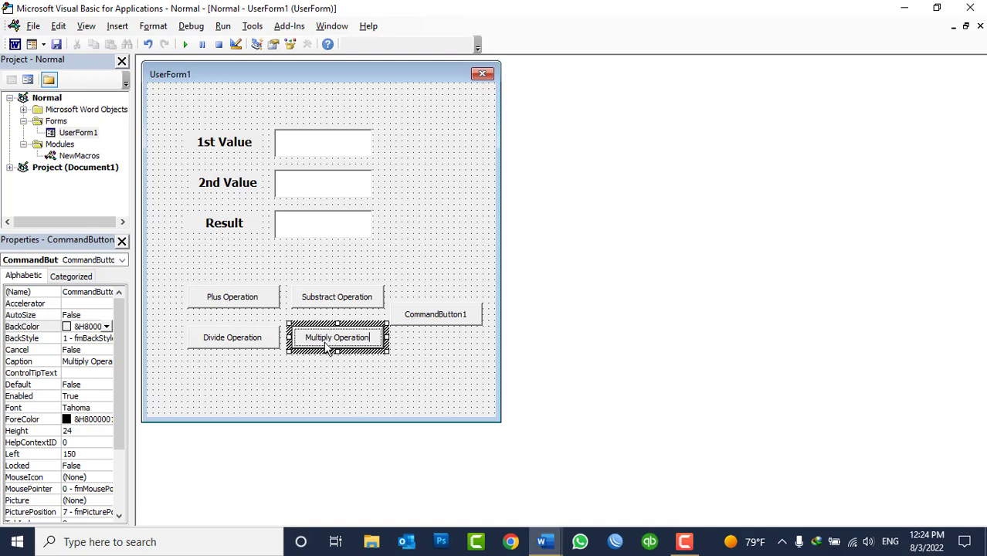
click(349, 396)
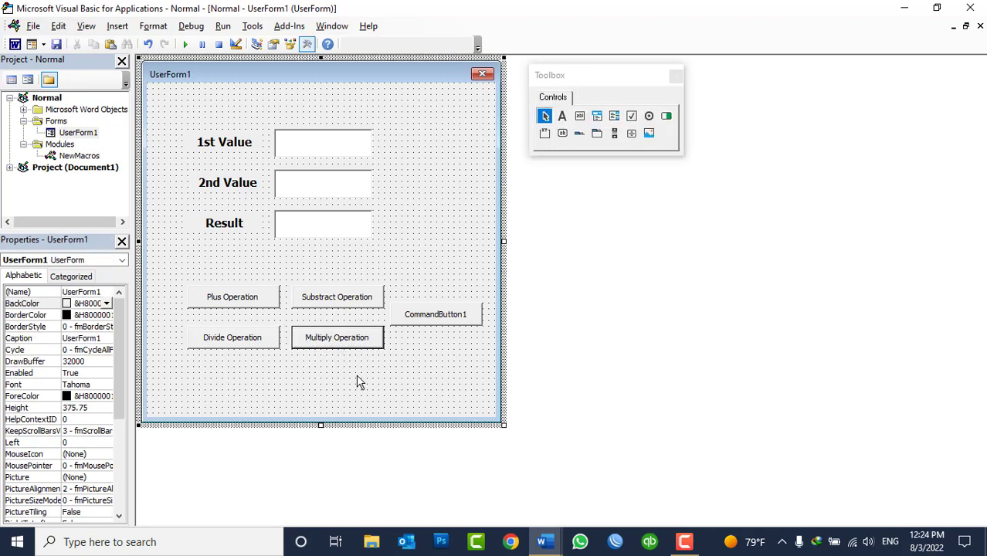
Caption the fifth button 'Clear All'
click(422, 320)
click(431, 313)
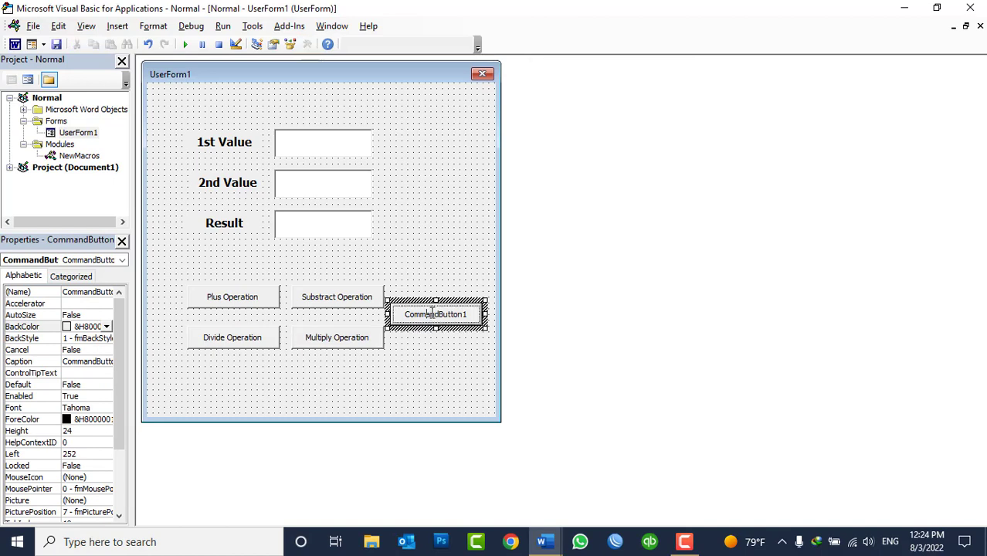
double_click(433, 313)
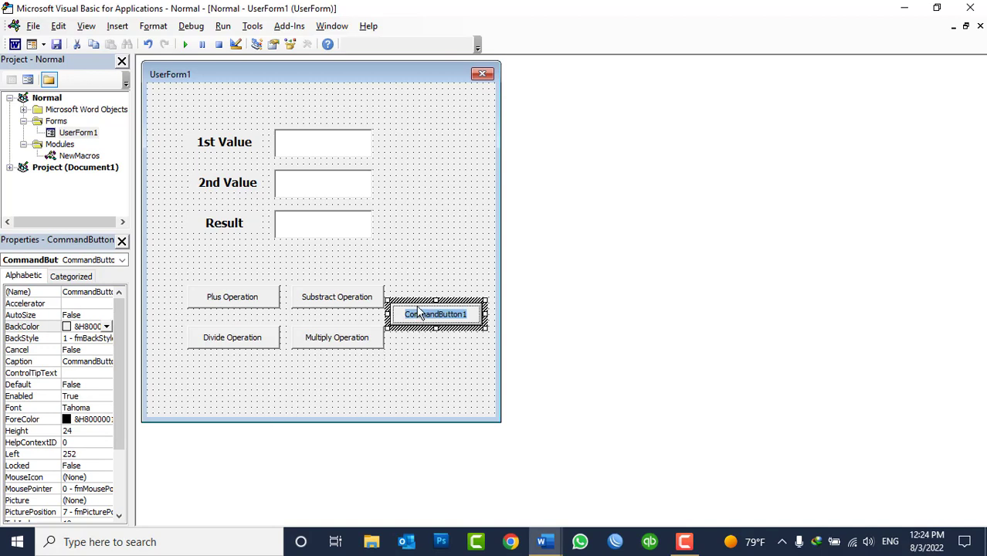
text(C)
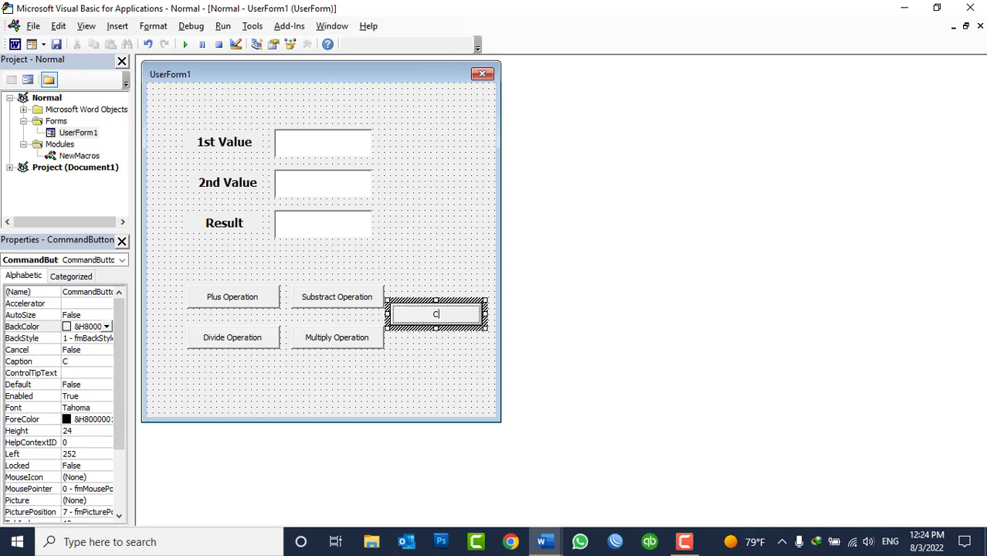
text(lear All)
click(405, 213)
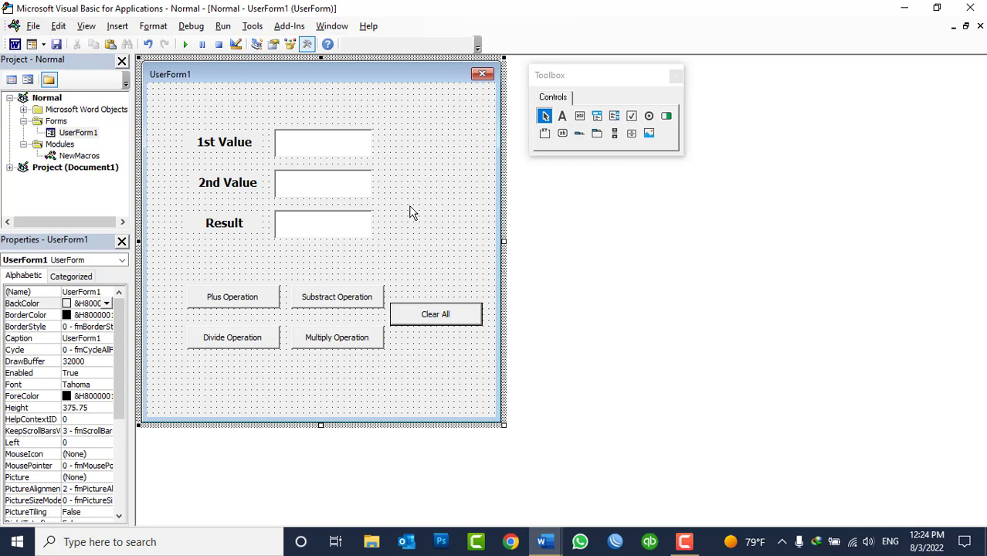
Change the first button's caption to 'Pluse Operation'
click(227, 300)
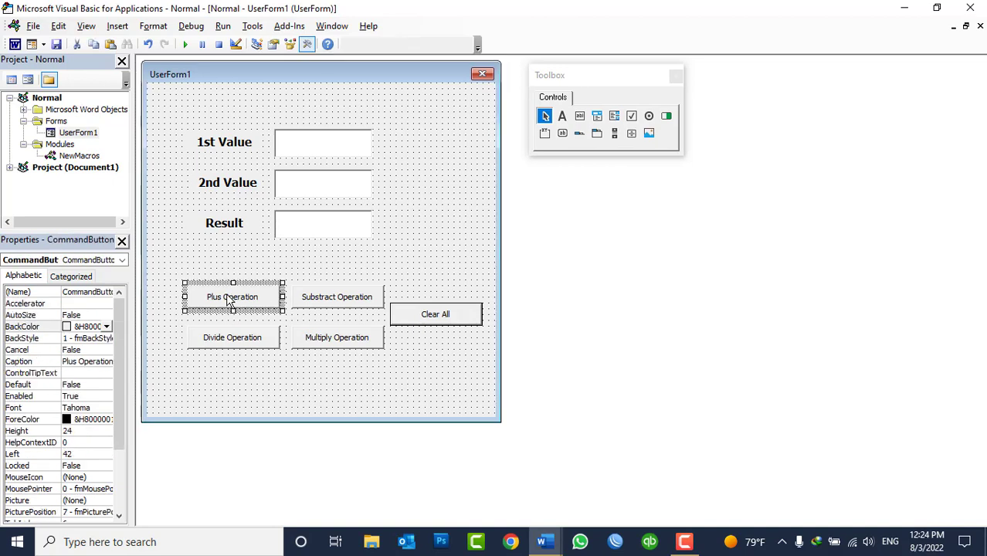
click(224, 301)
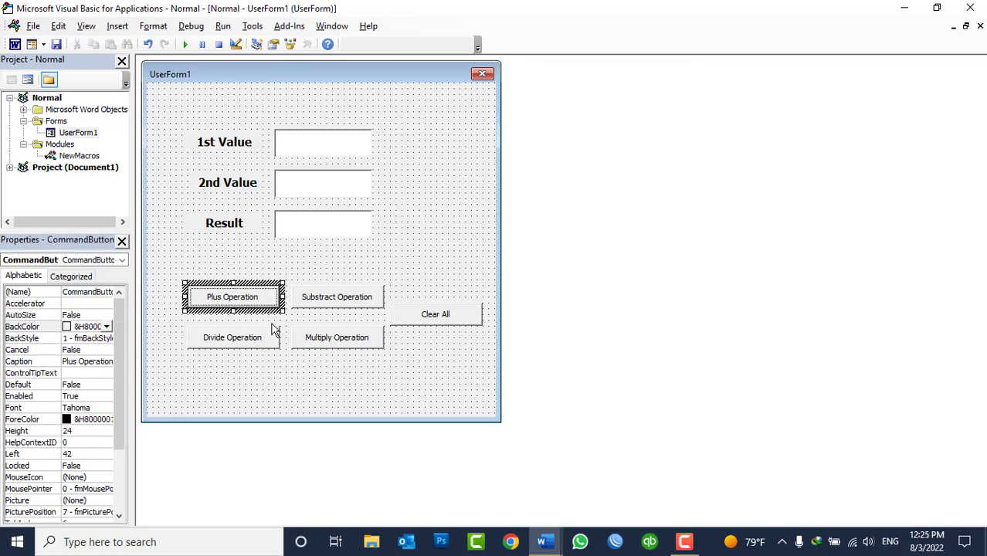
text(e)
click(315, 383)
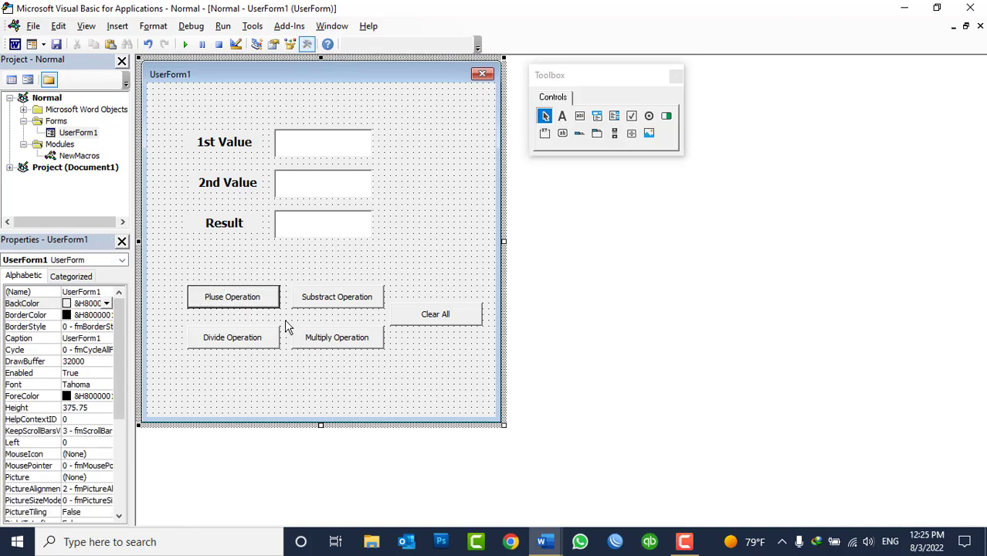
Check the names of the three text boxes and the buttons in Properties
click(272, 304)
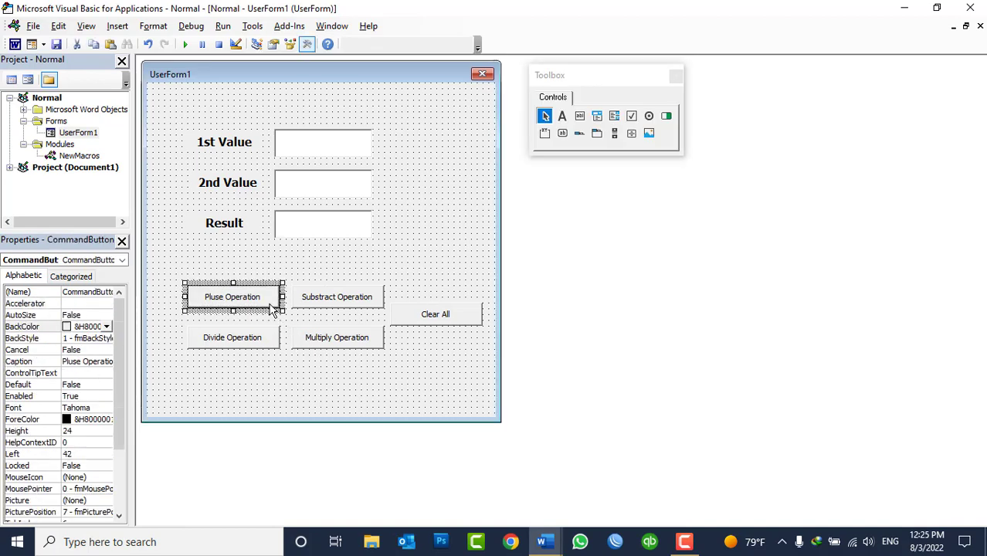
click(321, 187)
click(324, 226)
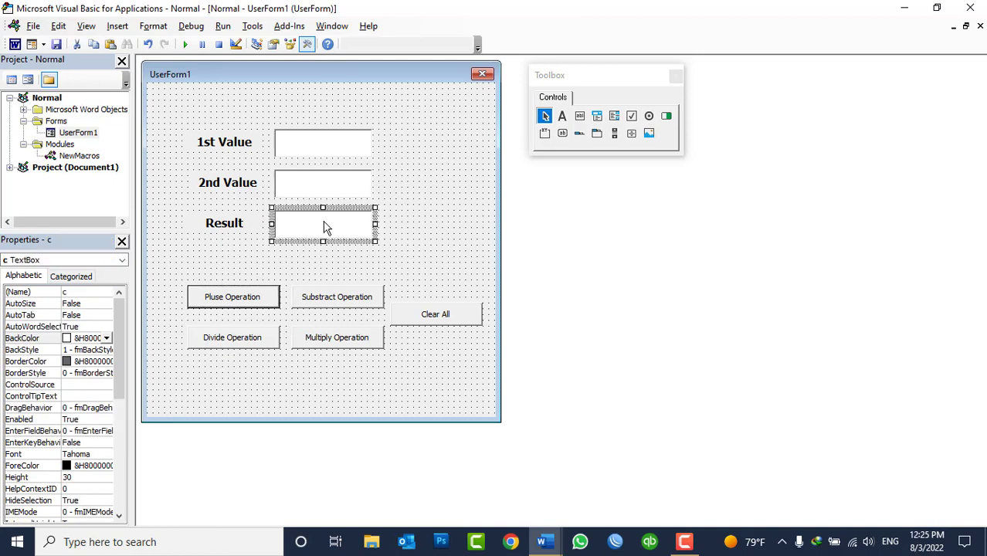
click(320, 297)
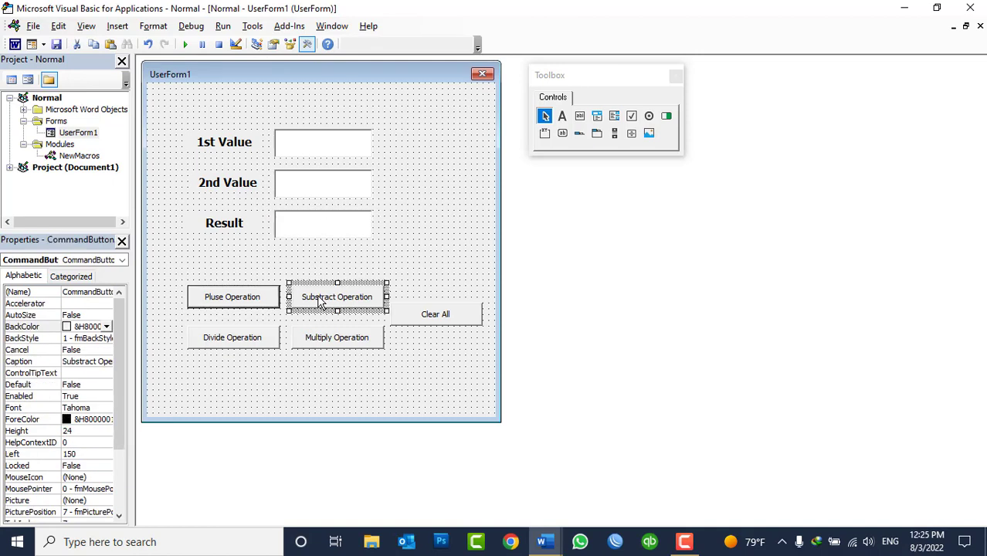
click(321, 146)
click(319, 185)
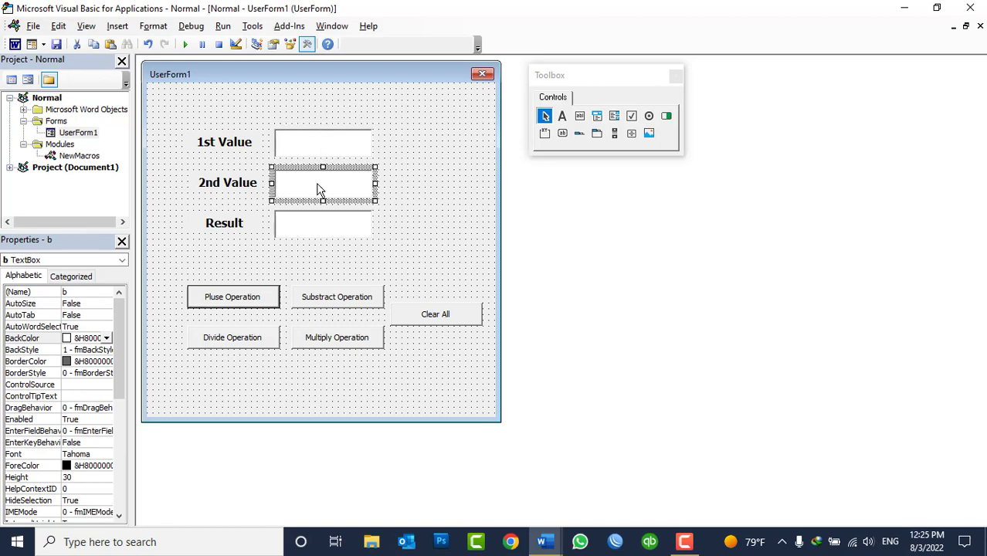
click(316, 234)
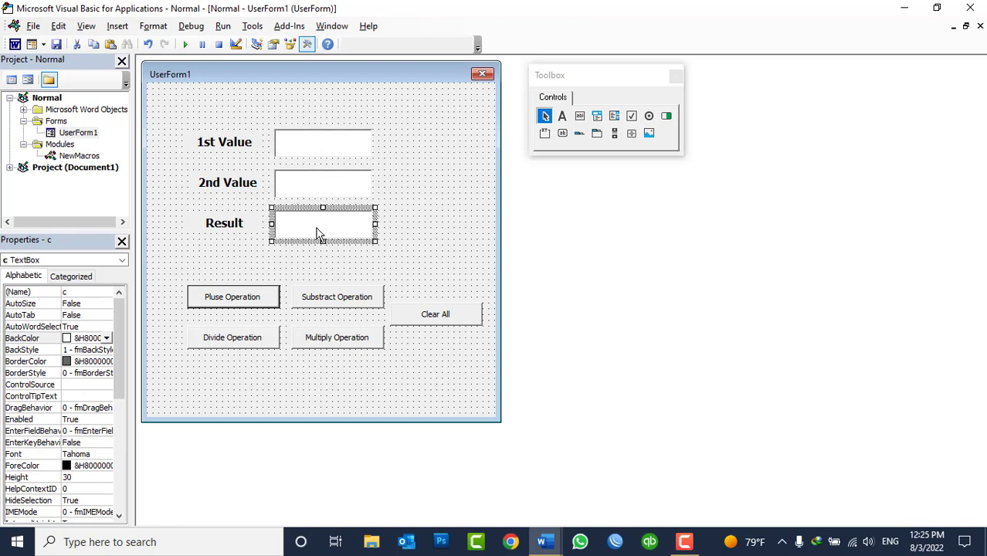
click(477, 194)
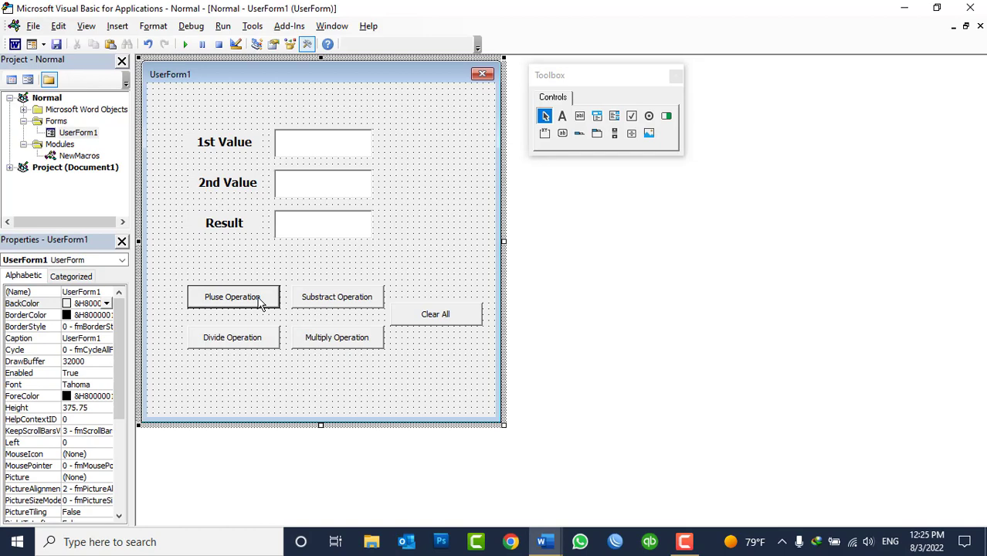
Create the empty Pluse Operation click routine via View Macros, then close the code windows
double_click(261, 301)
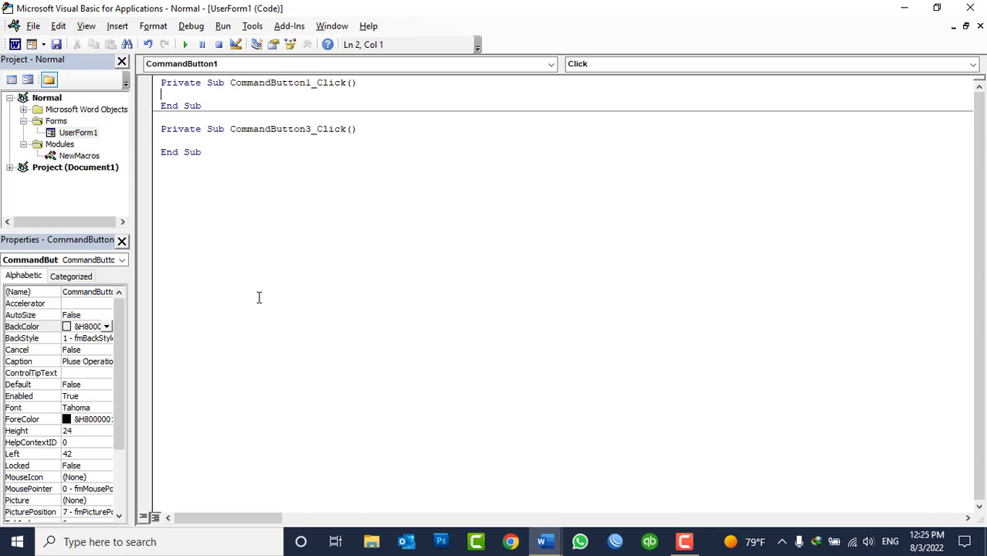
key(alt+F11)
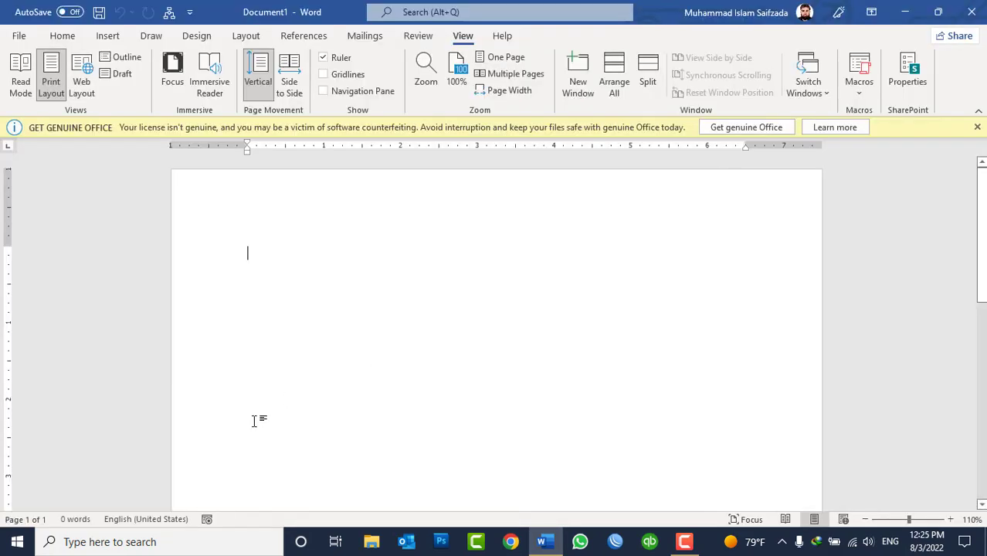
click(858, 89)
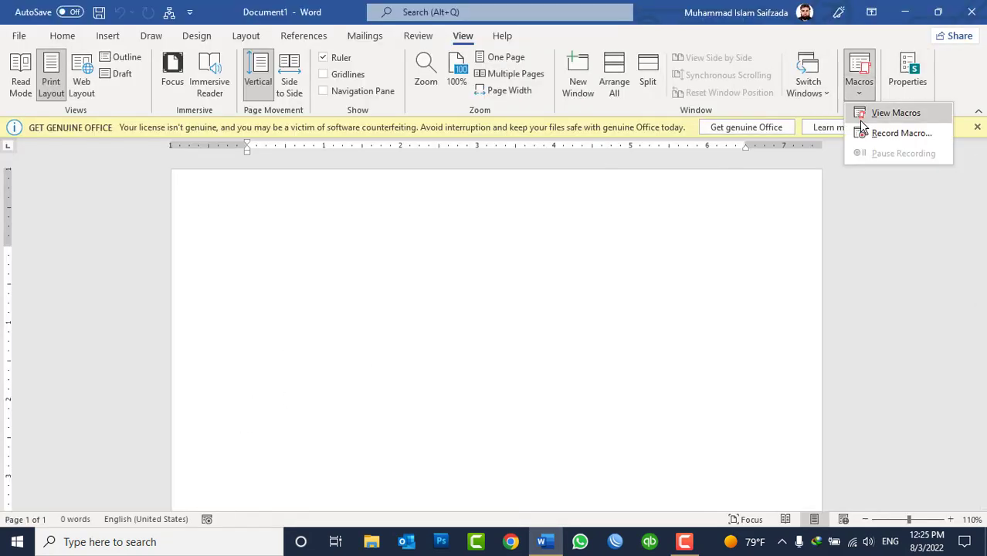
click(876, 113)
click(616, 213)
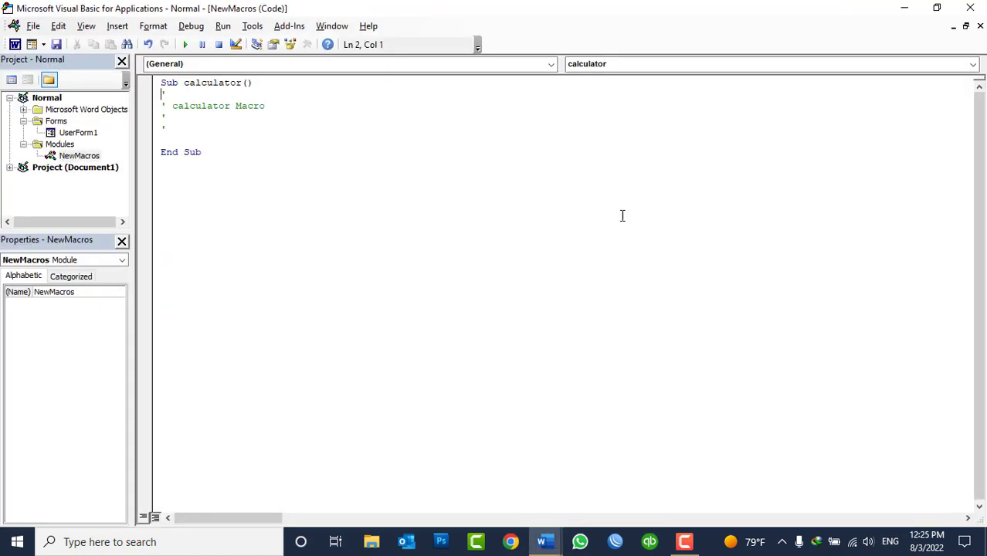
click(979, 25)
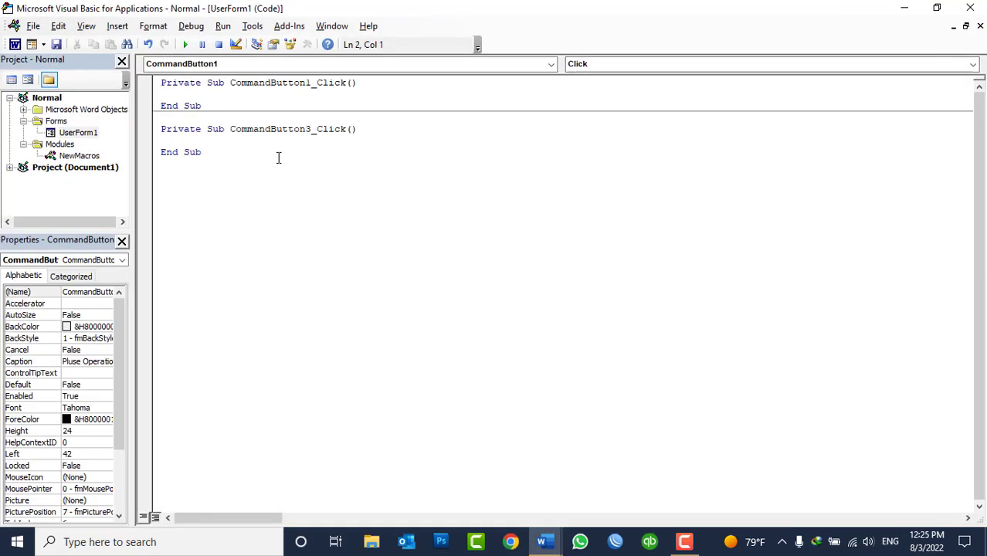
click(980, 25)
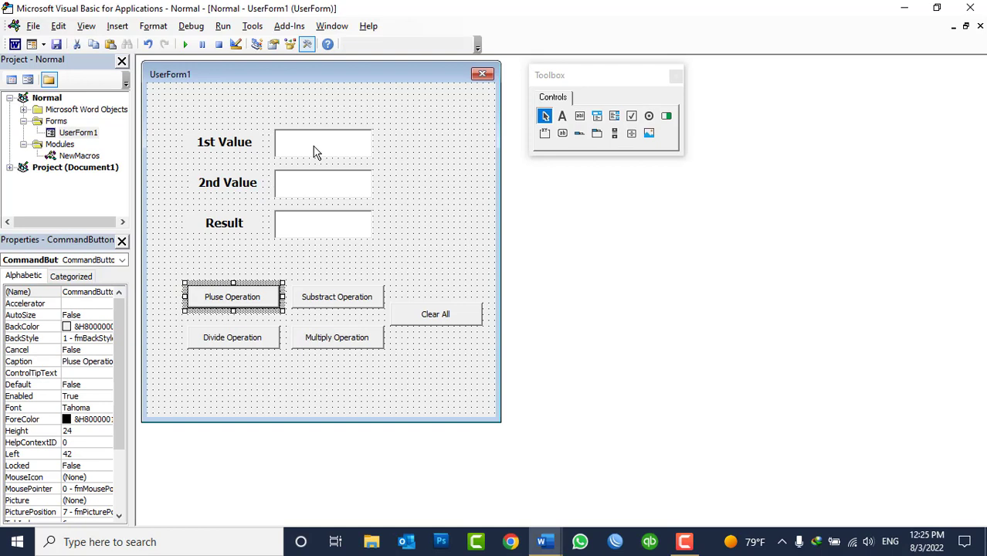
click(312, 227)
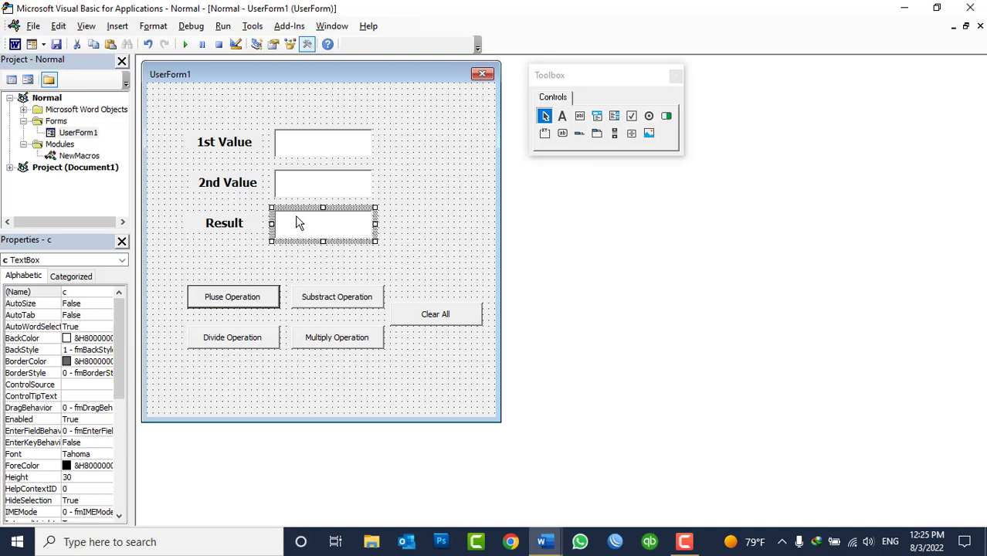
click(304, 155)
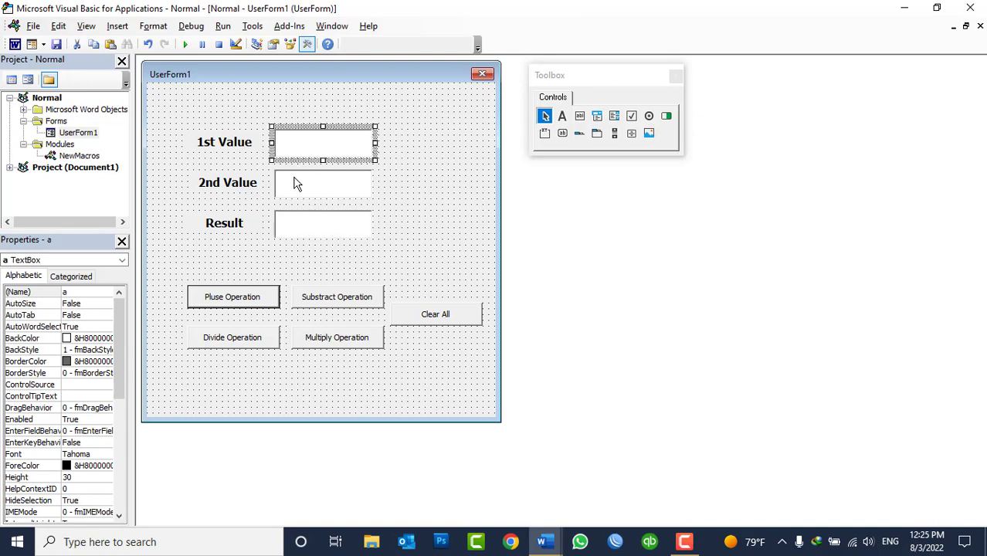
click(296, 183)
click(292, 151)
click(301, 188)
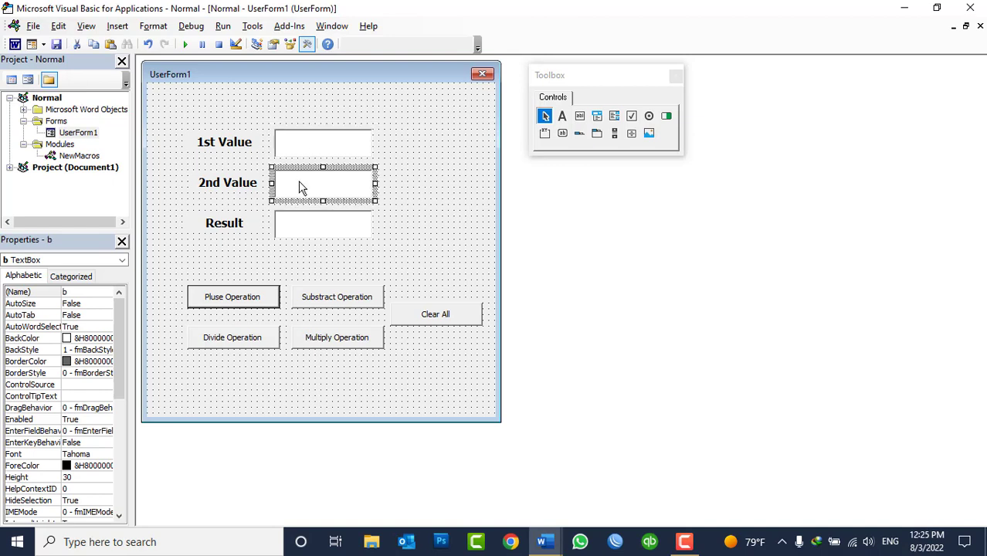
double_click(266, 290)
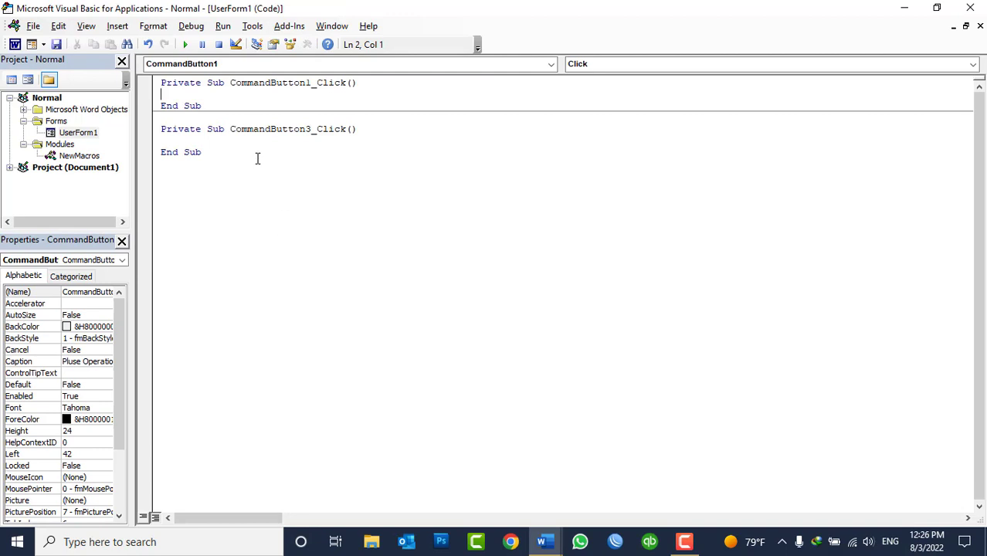
Write c.Value = Val(a.Value) + Val(b.Value) in the Pluse Operation's CommandButton1_Click handler
text(c)
text(.vall)
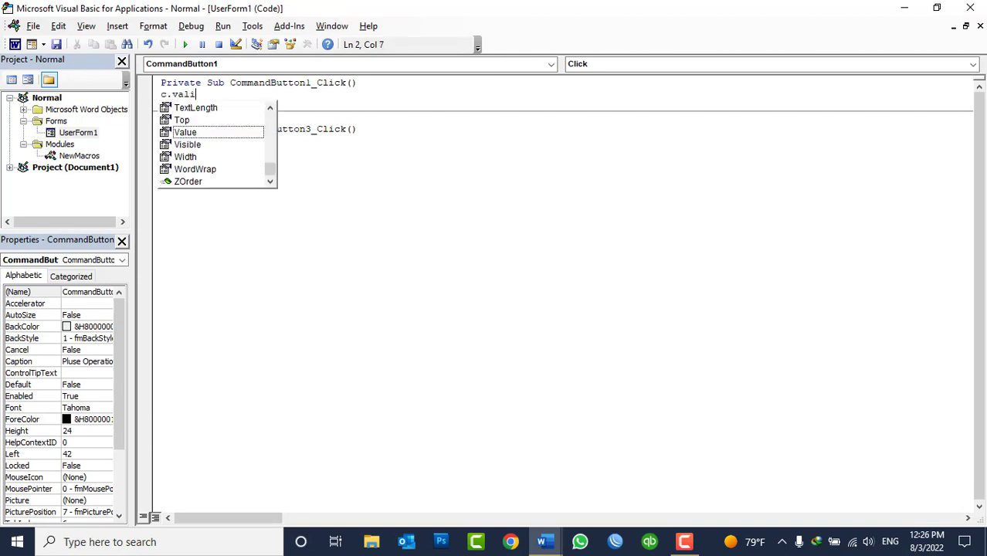
key(BackSpace)
text(ue)
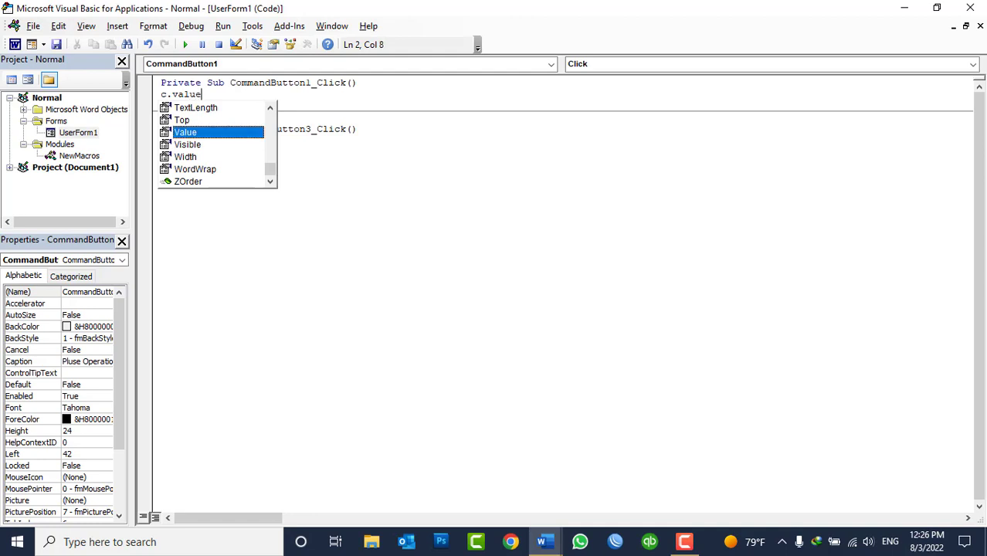
key(Tab)
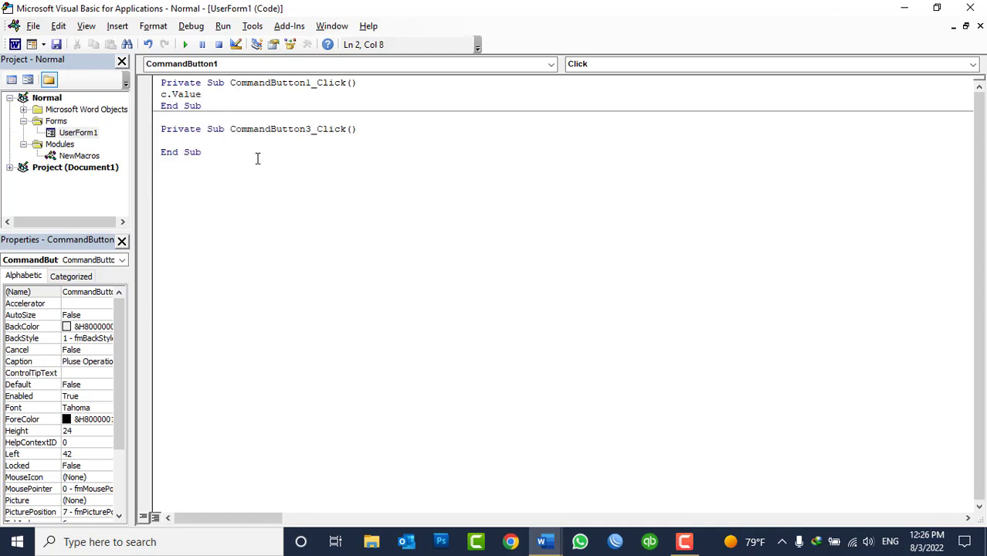
text(=)
key(BackSpace)
text(= )
text(v)
text(al()
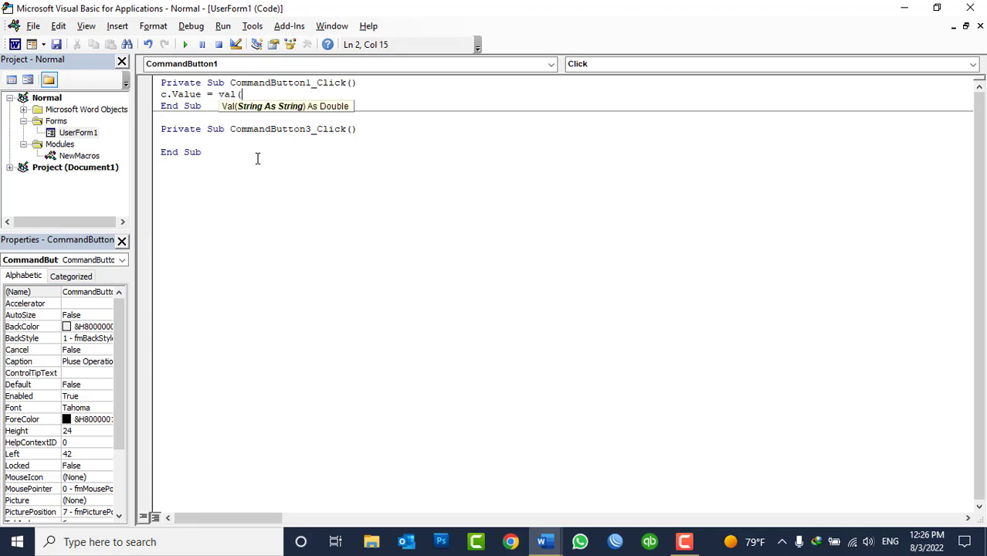
text(a.value))
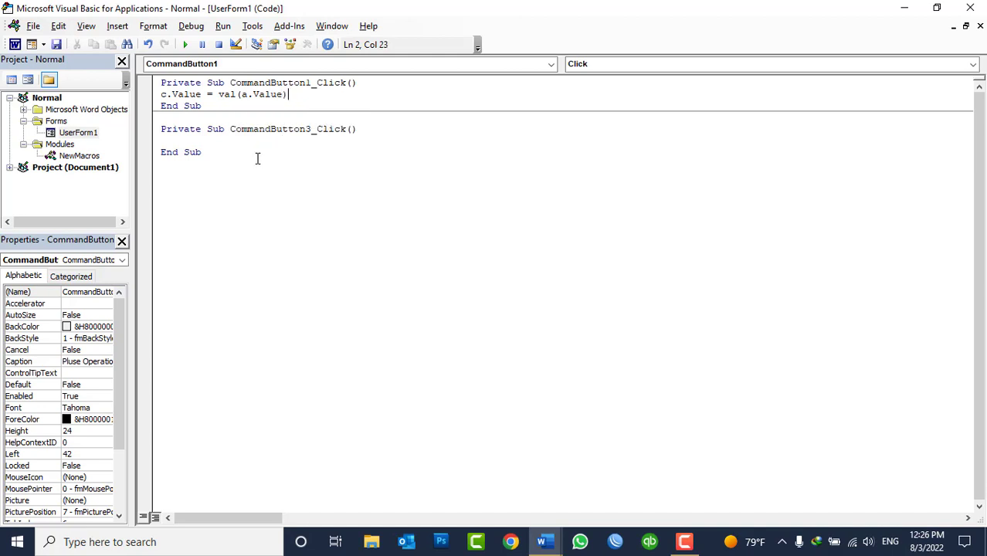
text( + )
text(val)
text((b.Value)
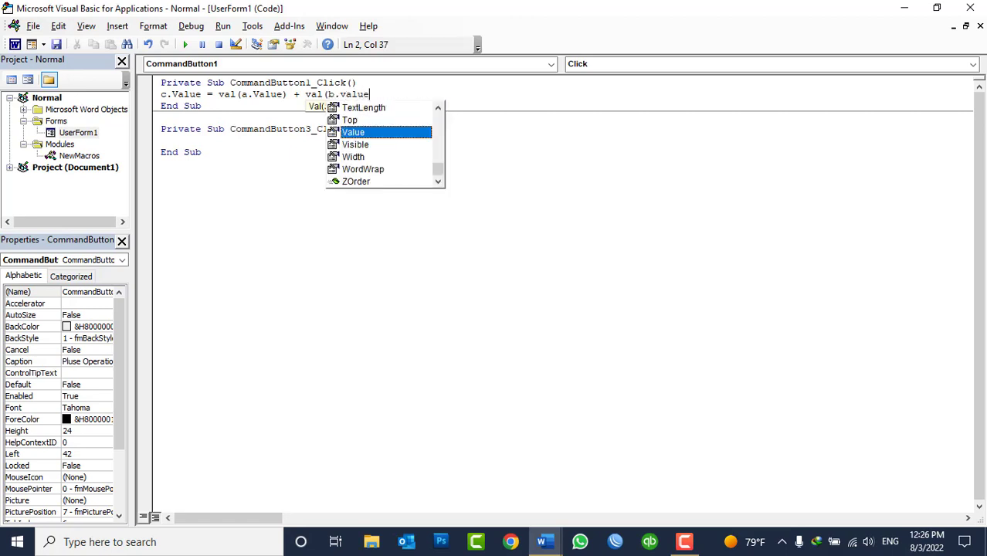
text())
drag(327, 94, 372, 94)
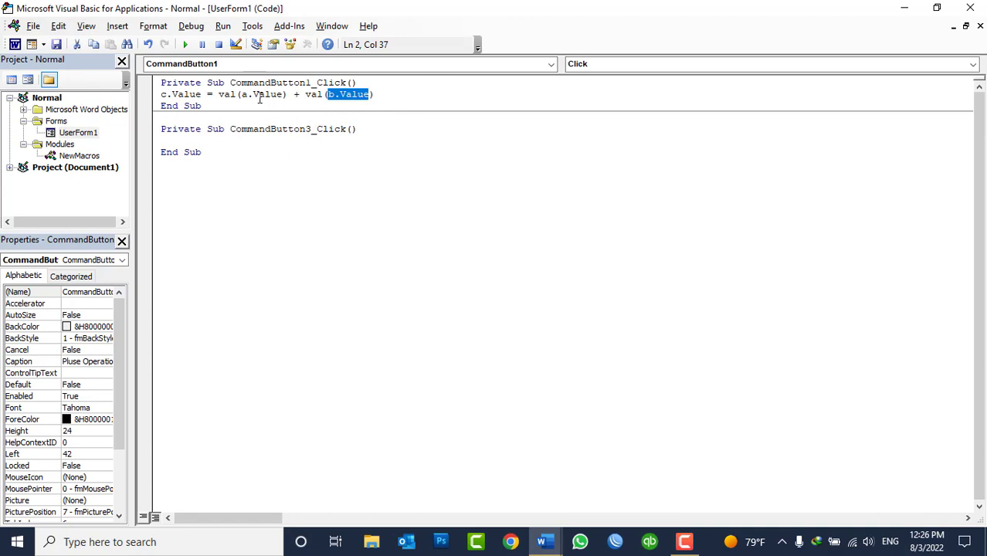
click(241, 94)
drag(241, 94, 286, 94)
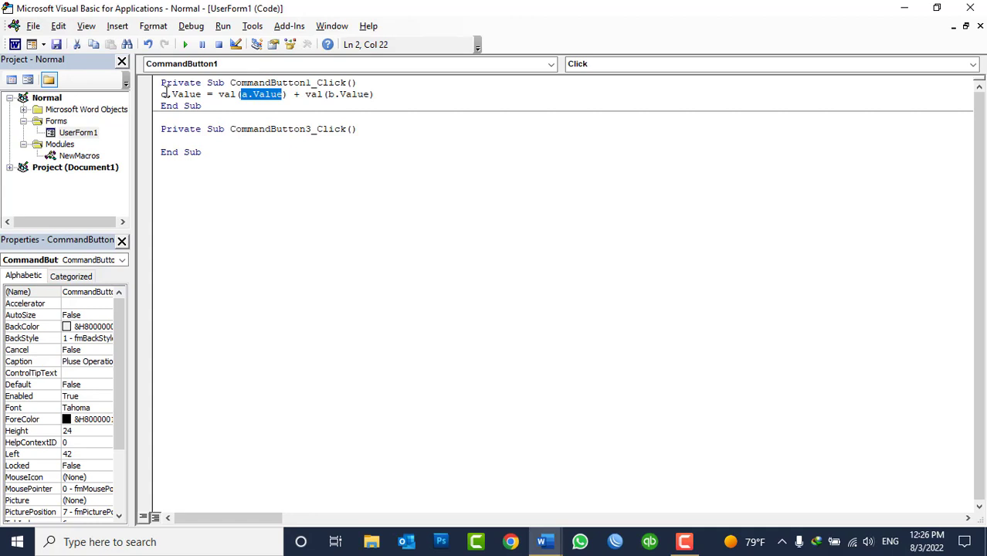
Type the subtraction line c.Value = Val(a.Value) - Val(b.Value) below the last End Sub
click(979, 26)
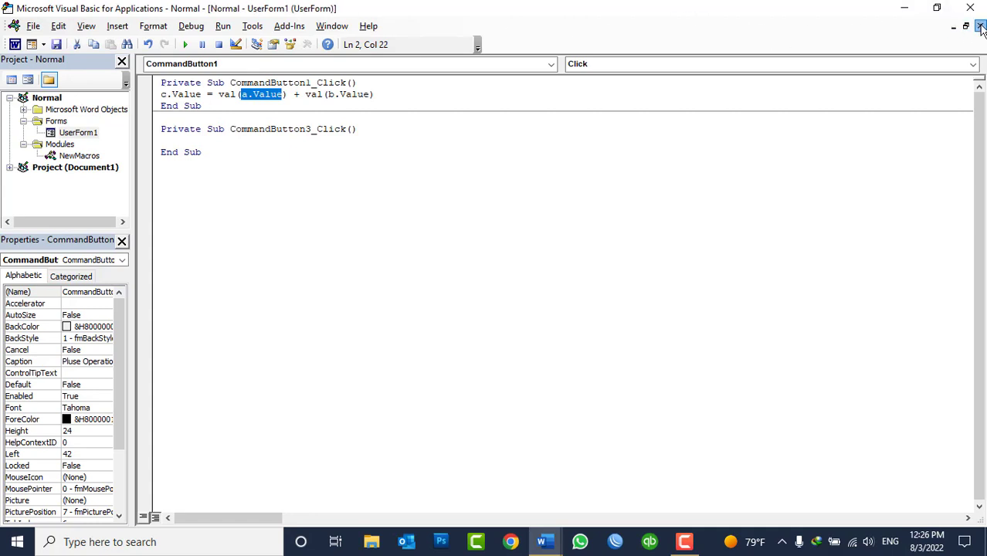
double_click(309, 295)
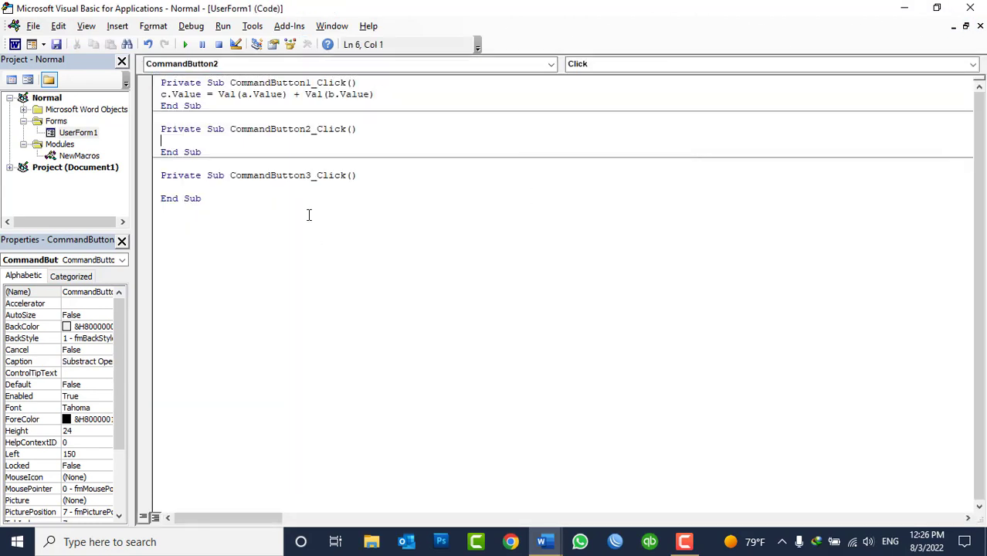
click(346, 211)
text(c.Value.)
key(BackSpace)
text(=)
text(c.)
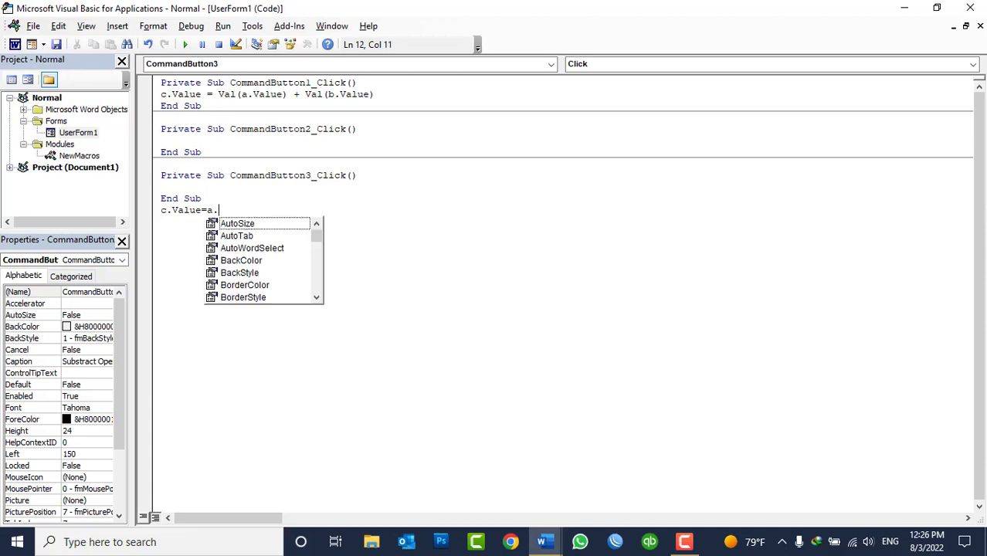
key(BackSpace)
key(BackSpace)
text(val)
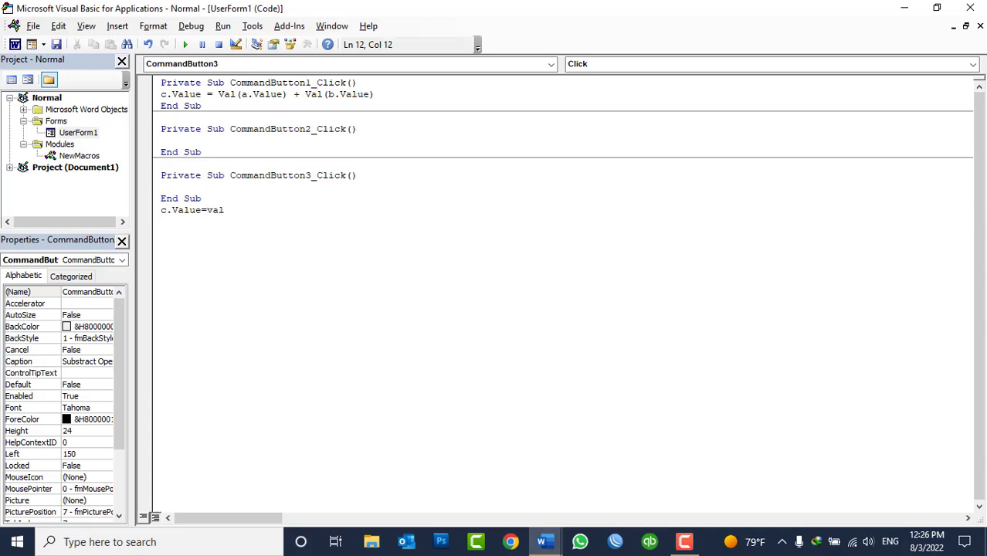
text((a.value)
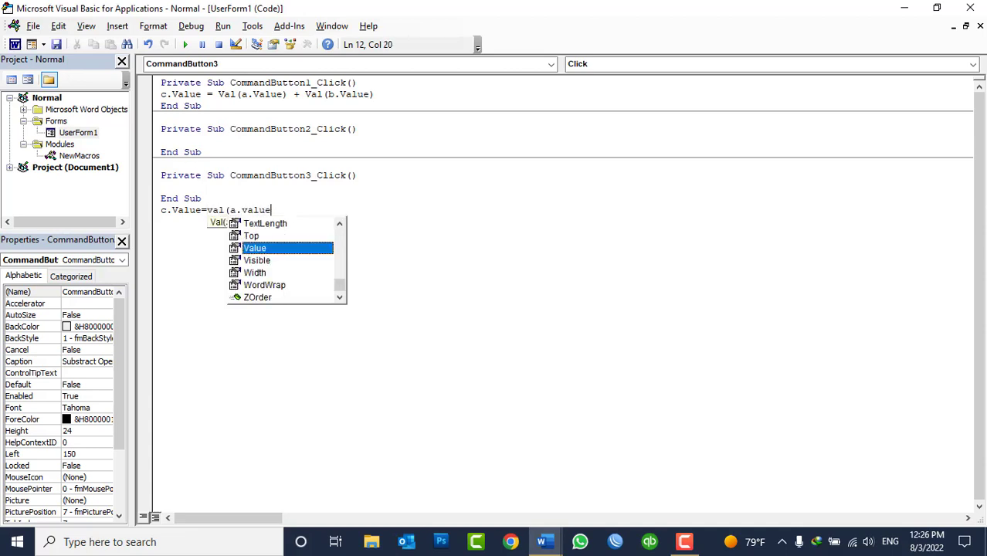
text()-val)
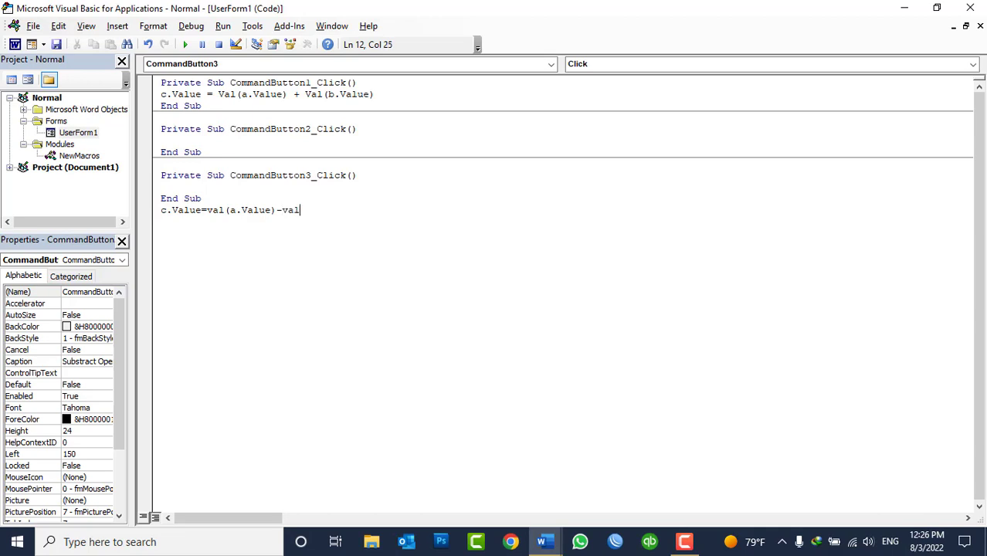
text((b.value))
key(Up)
Cut the subtraction line and paste it into the Subtract Operation's CommandButton2_Click handler
double_click(296, 210)
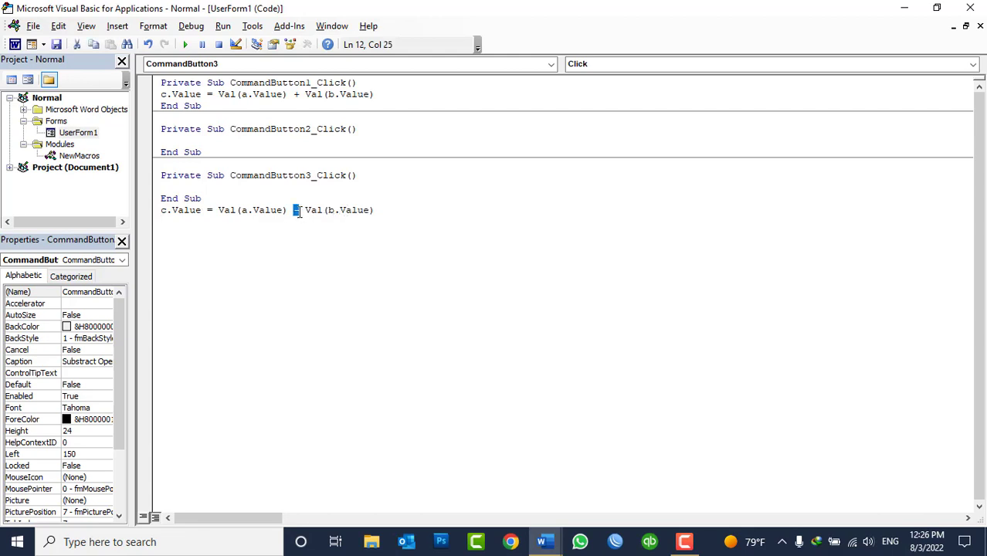
click(297, 211)
drag(378, 210, 162, 211)
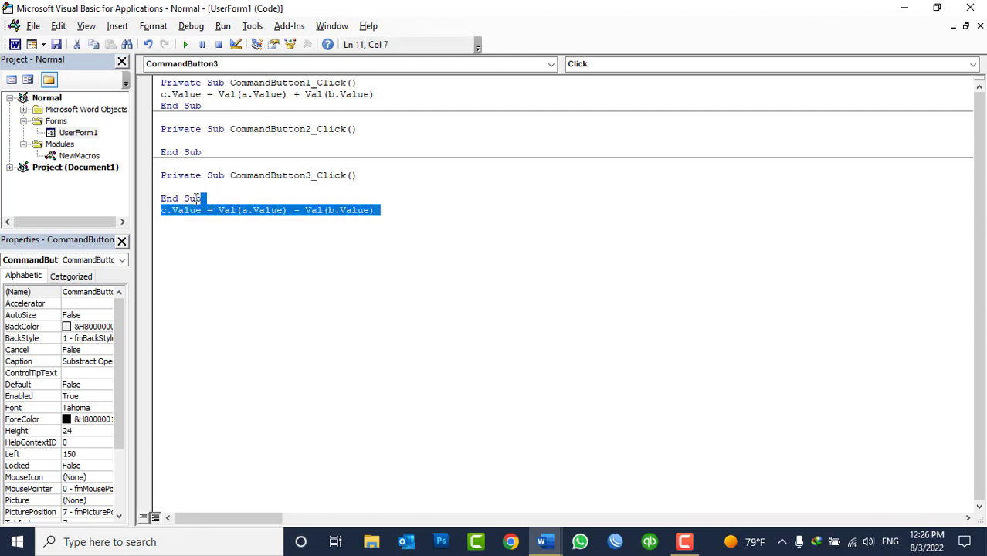
key(ctrl+x)
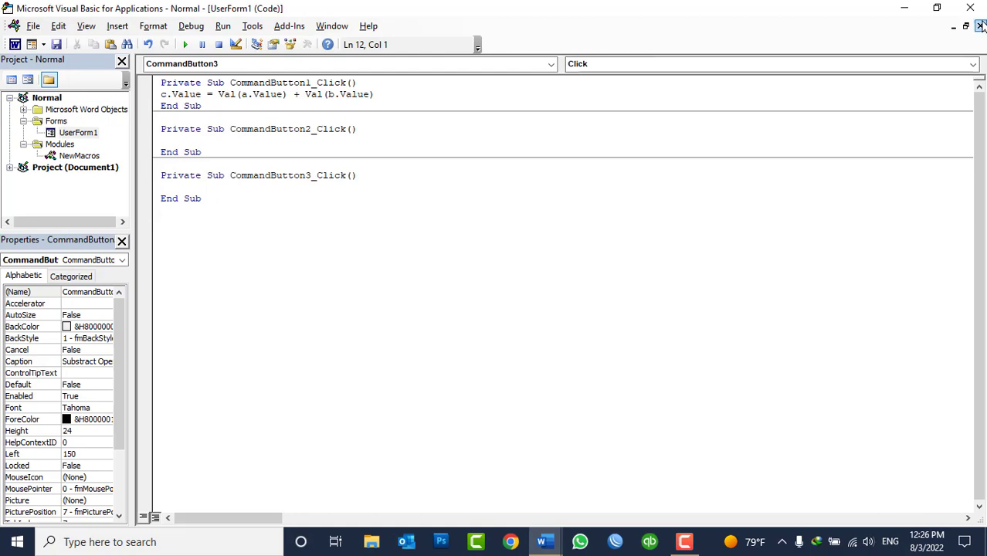
click(980, 27)
double_click(309, 284)
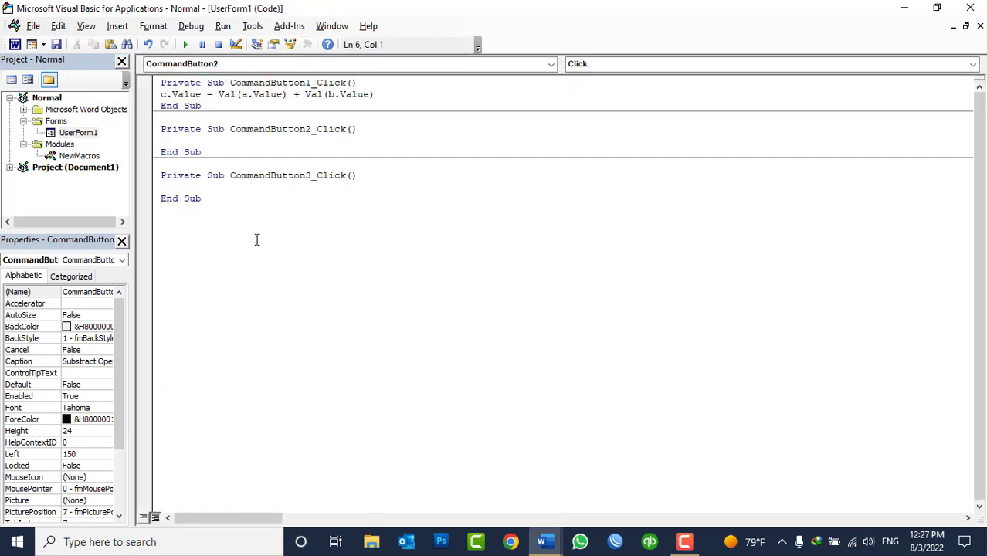
key(ctrl+v)
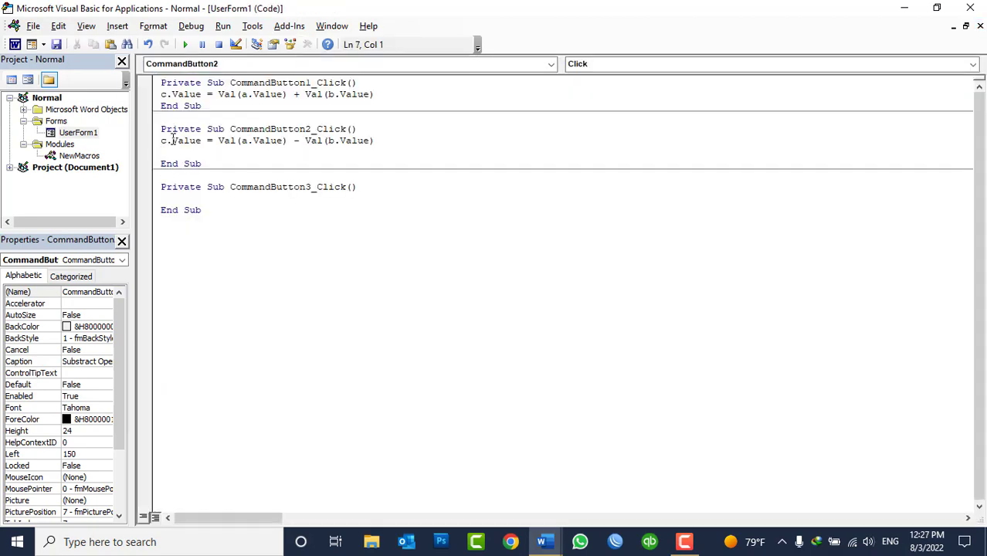
key(BackSpace)
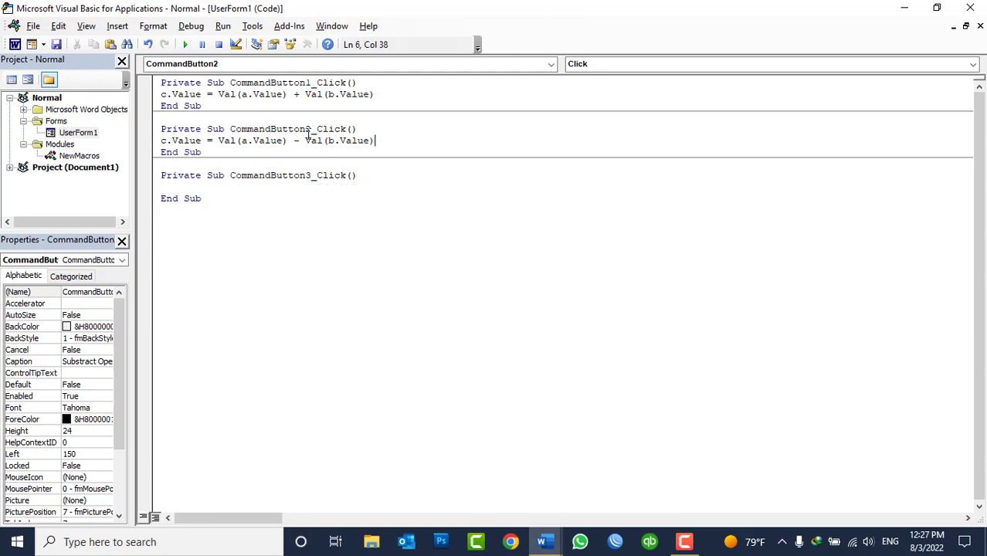
click(979, 25)
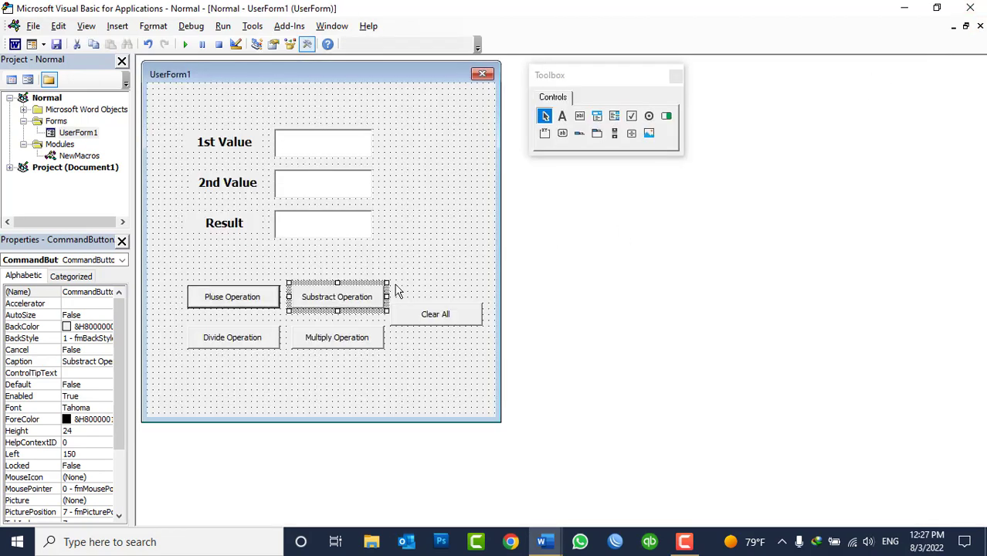
Write c.Value = Val(a.Value) / Val(b.Value) in the Divide Operation's CommandButton4_Click handler
click(104, 292)
drag(98, 291, 163, 298)
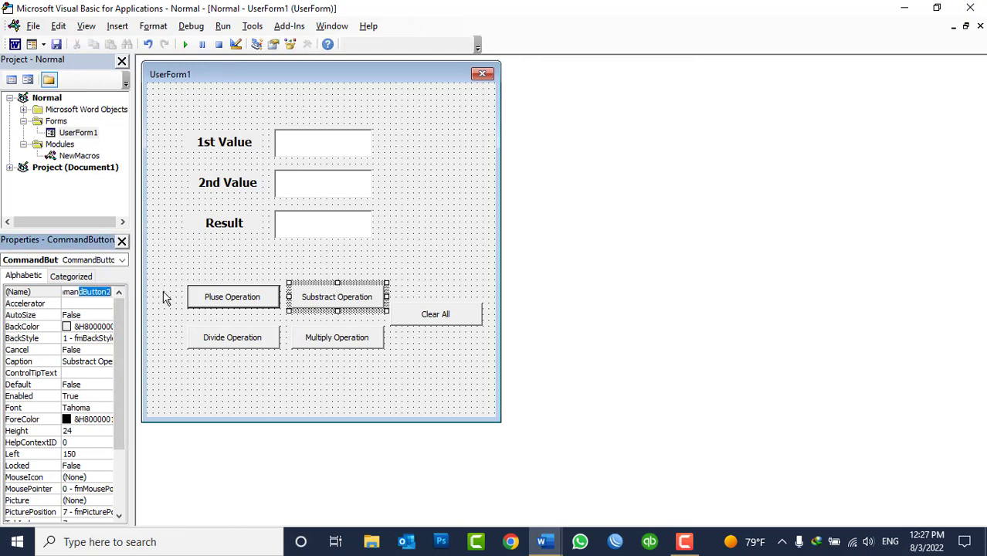
double_click(229, 337)
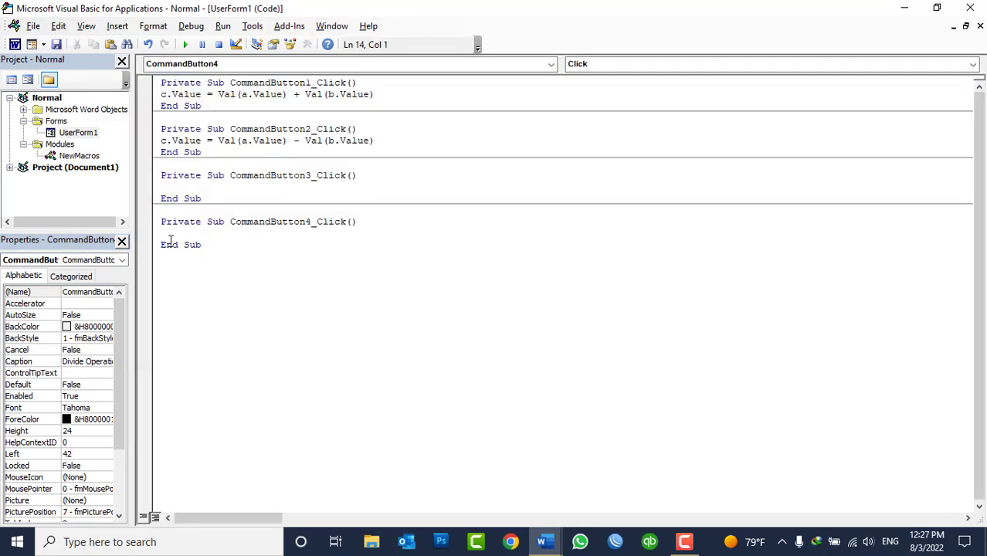
text(v.)
key(BackSpace)
key(BackSpace)
key(BackSpace)
text(c)
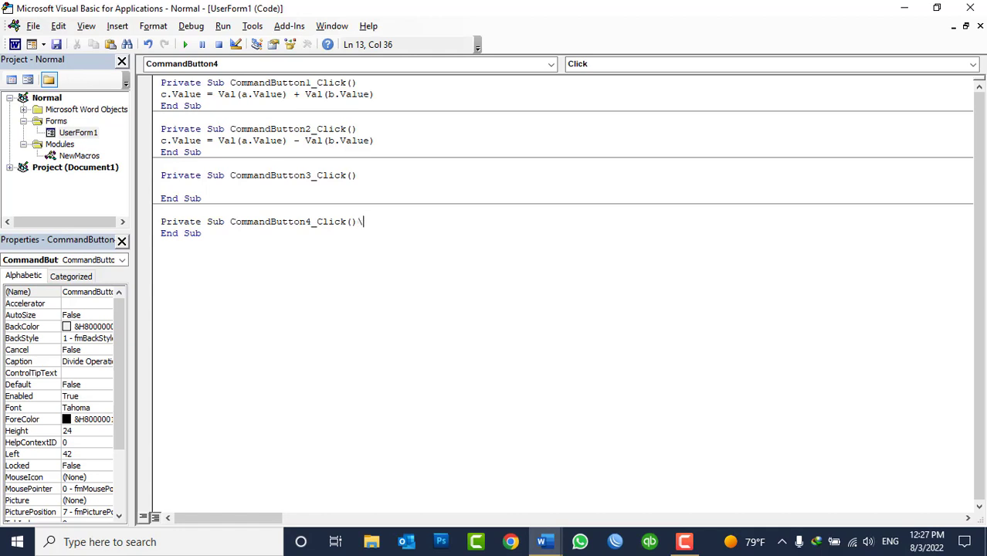
key(BackSpace)
key(BackSpace)
key(Return)
key(Return)
text())
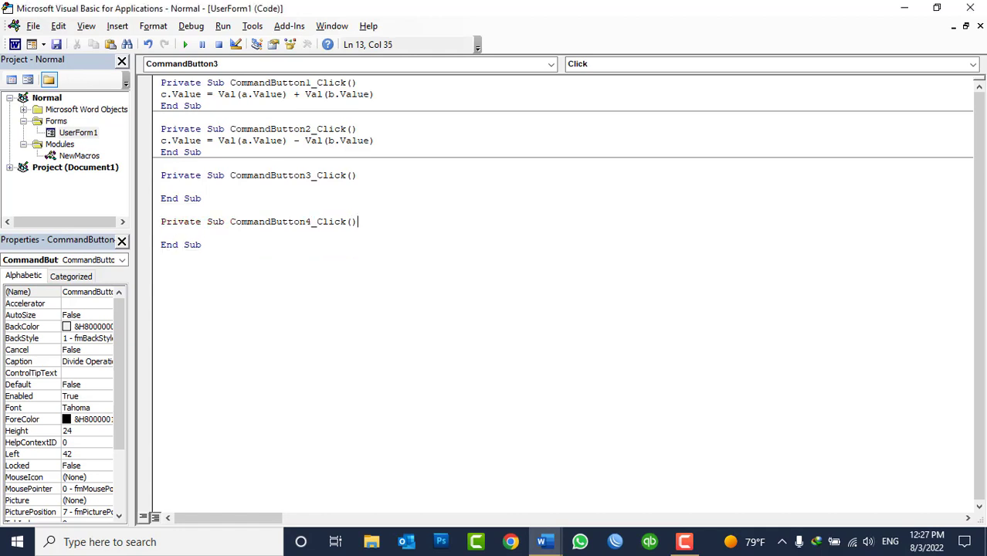
key(Return)
text(c.value )
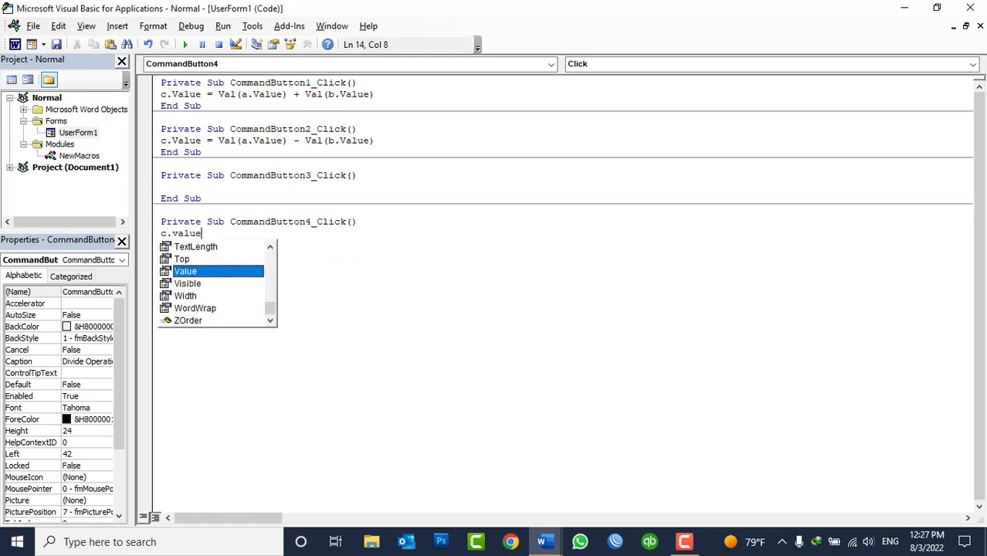
text(= val)
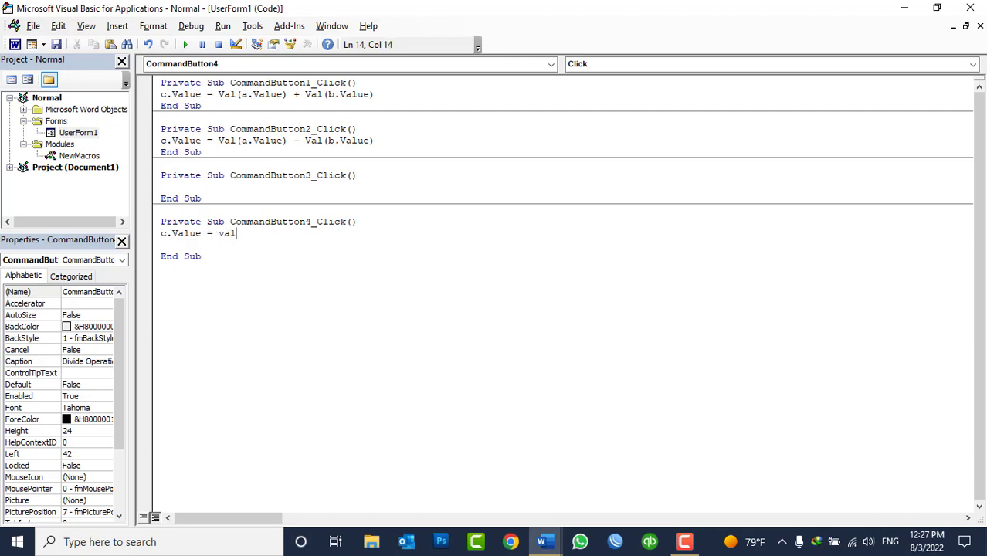
text((a.value)
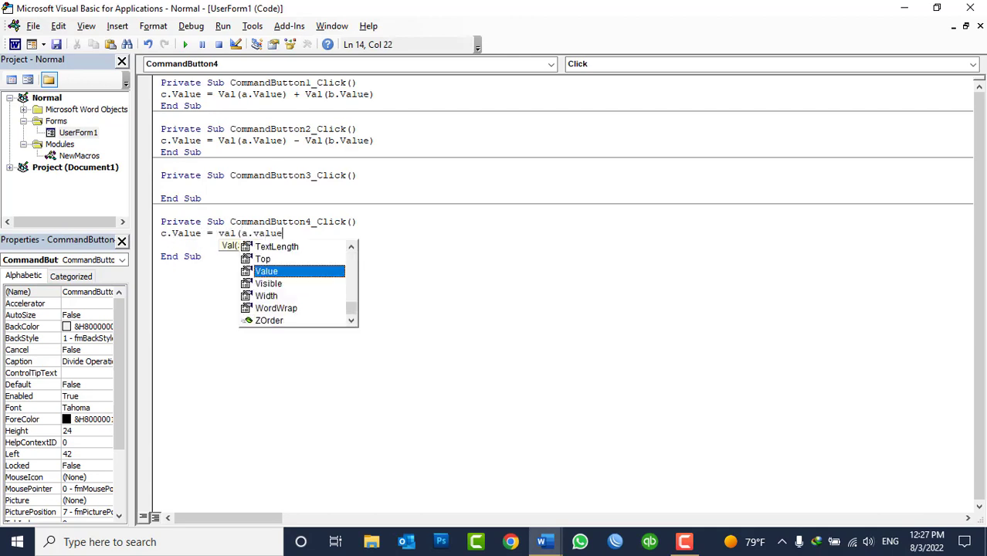
text())
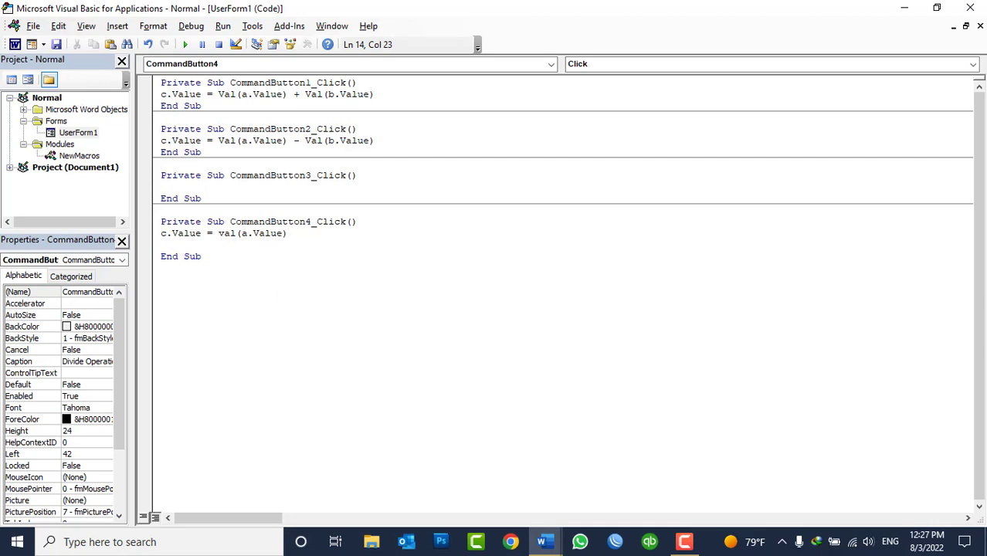
text(/val()
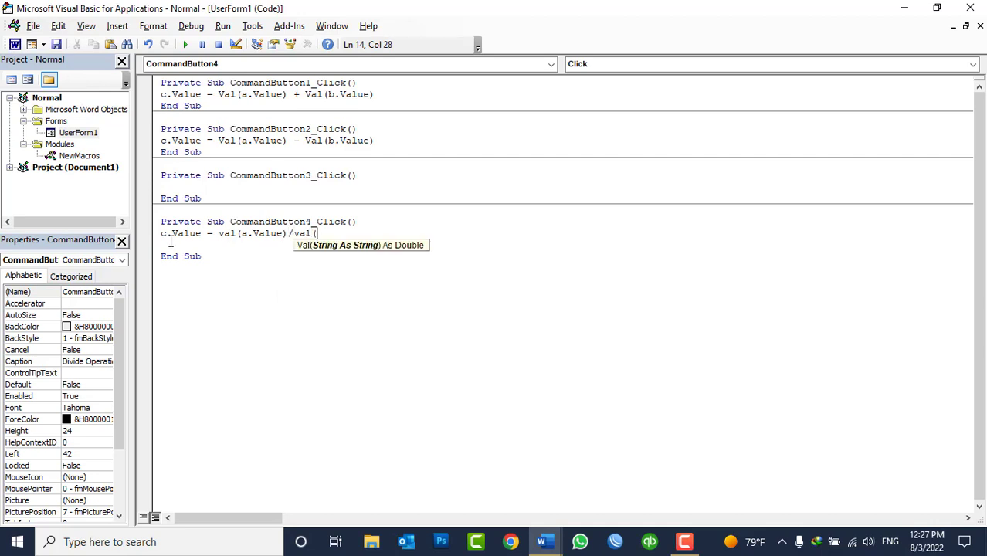
text(b.value)
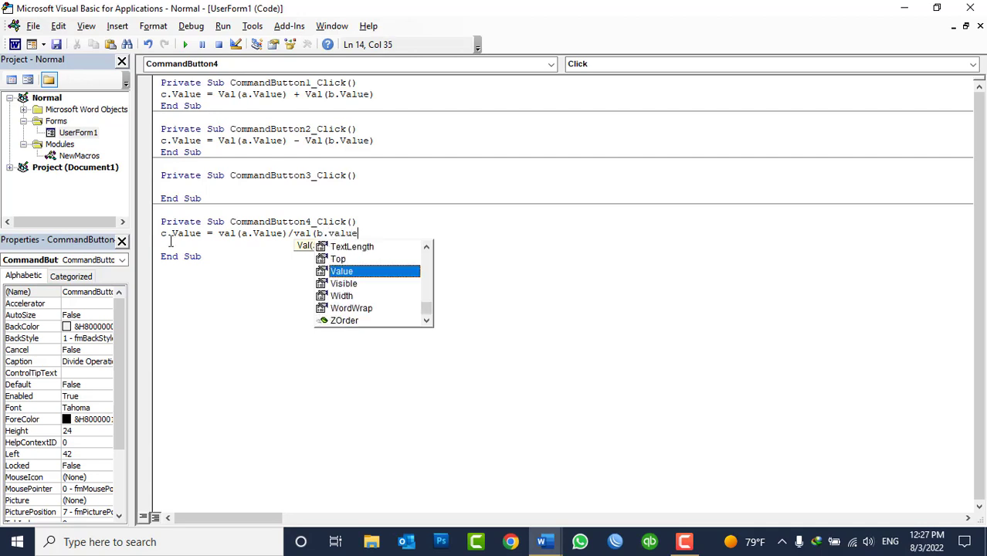
text())
click(170, 243)
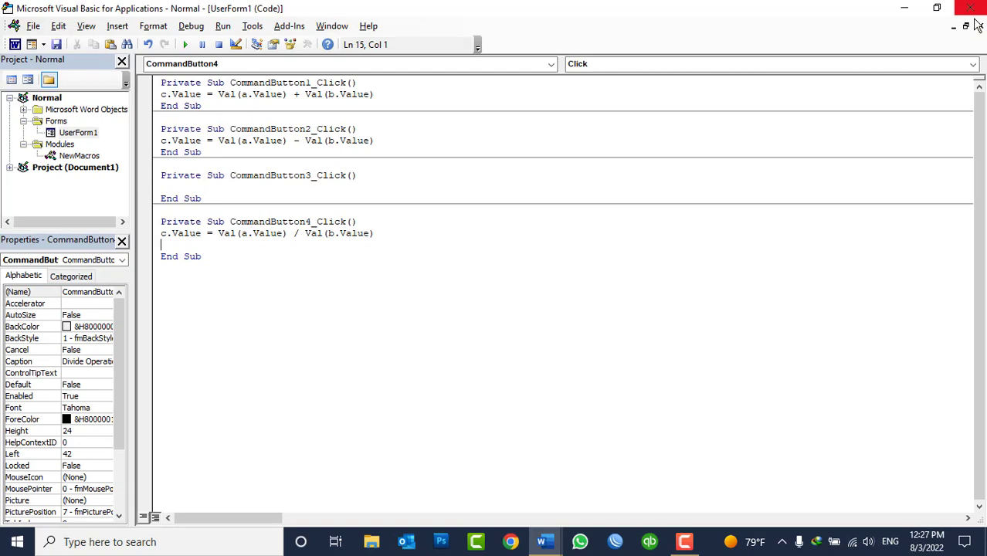
click(980, 26)
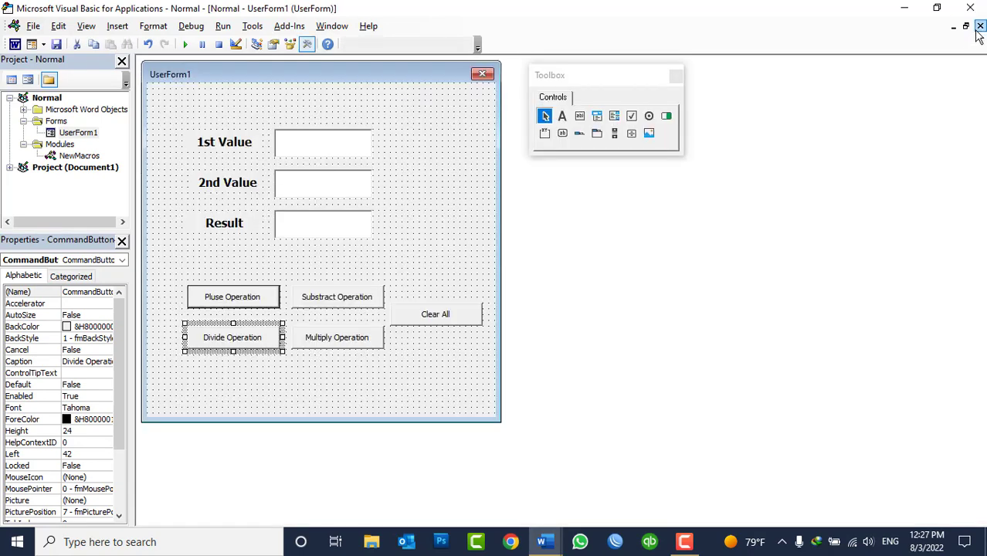
Write c.Value = Val(a.Value) * Val(b.Value) in the Multiply Operation's CommandButton3_Click handler
click(346, 342)
double_click(345, 342)
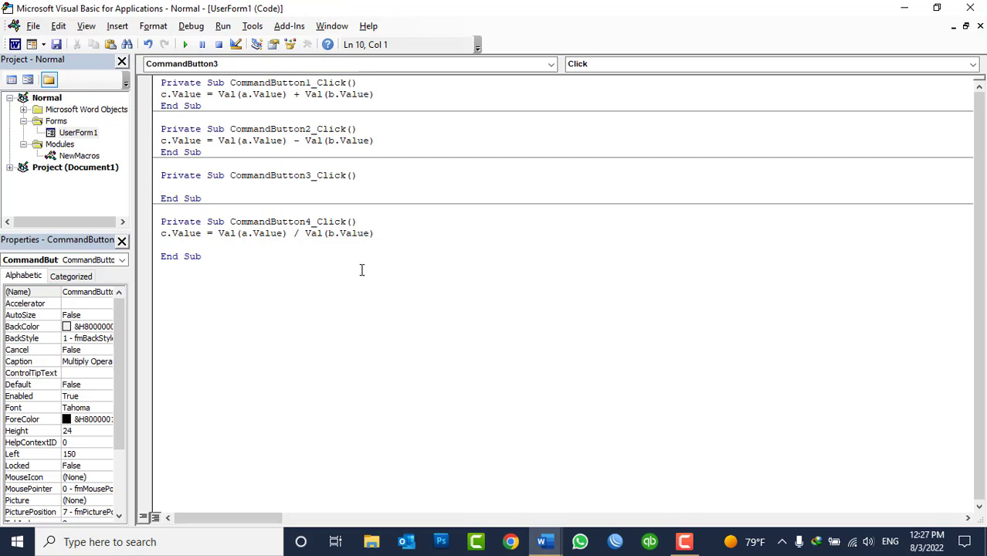
text(c.v)
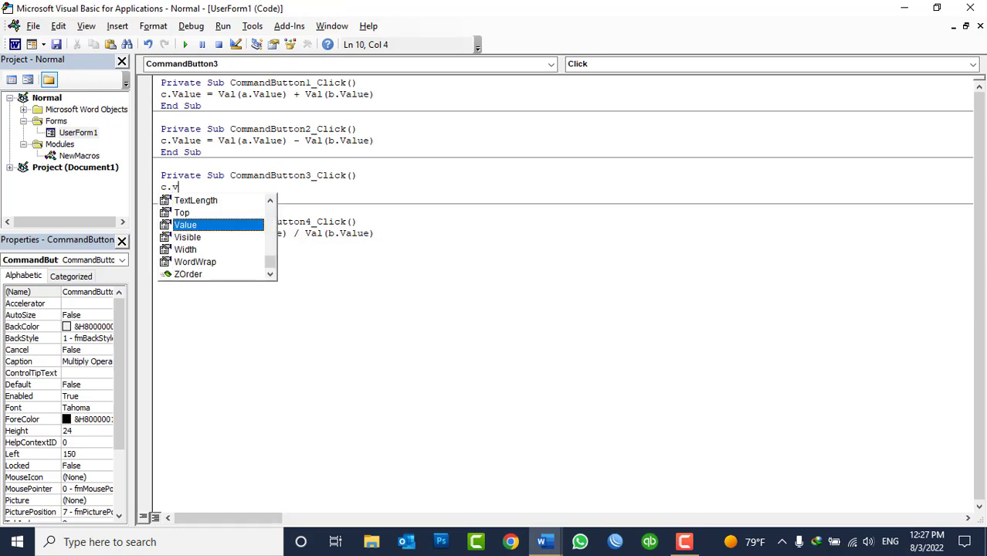
text(alue = )
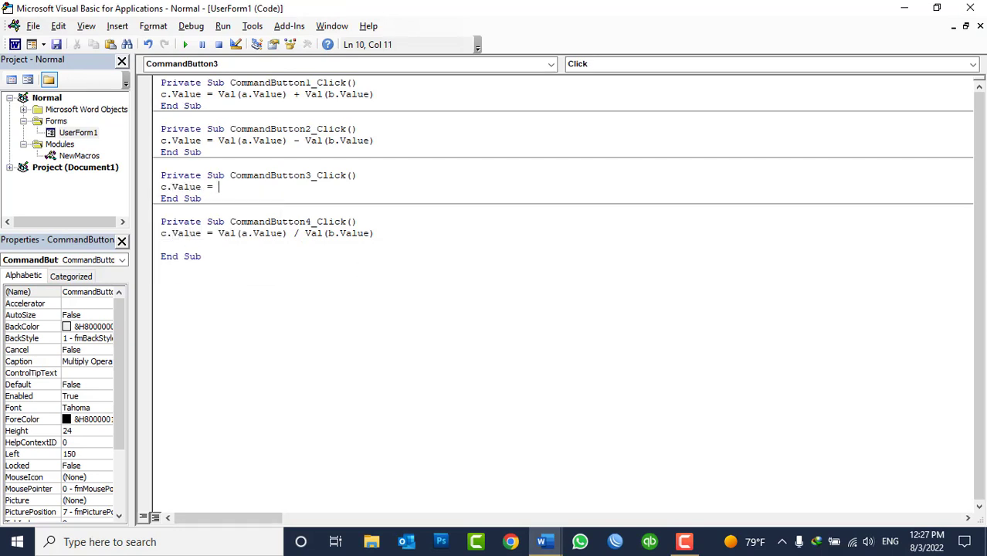
text(val(a.val)
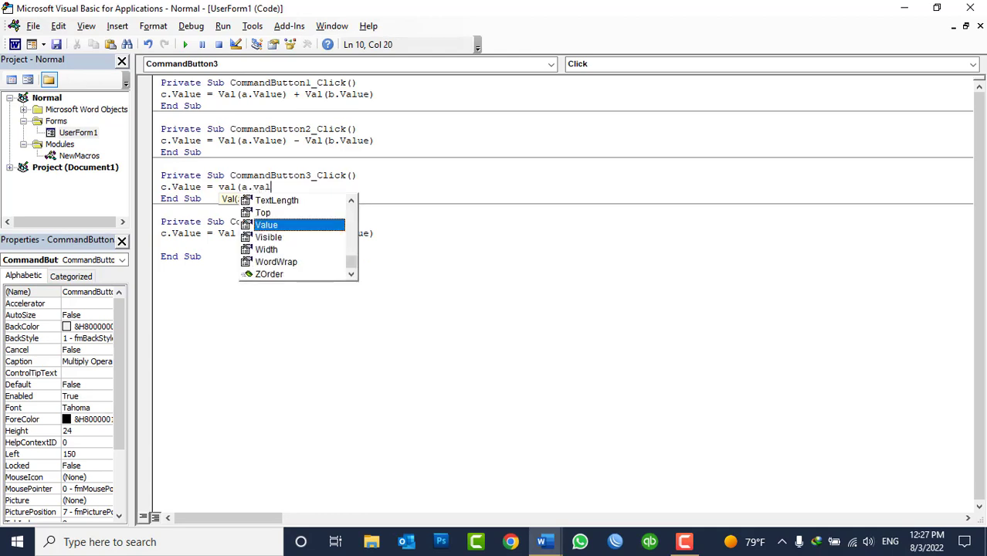
text(ue)
key(Tab)
text())
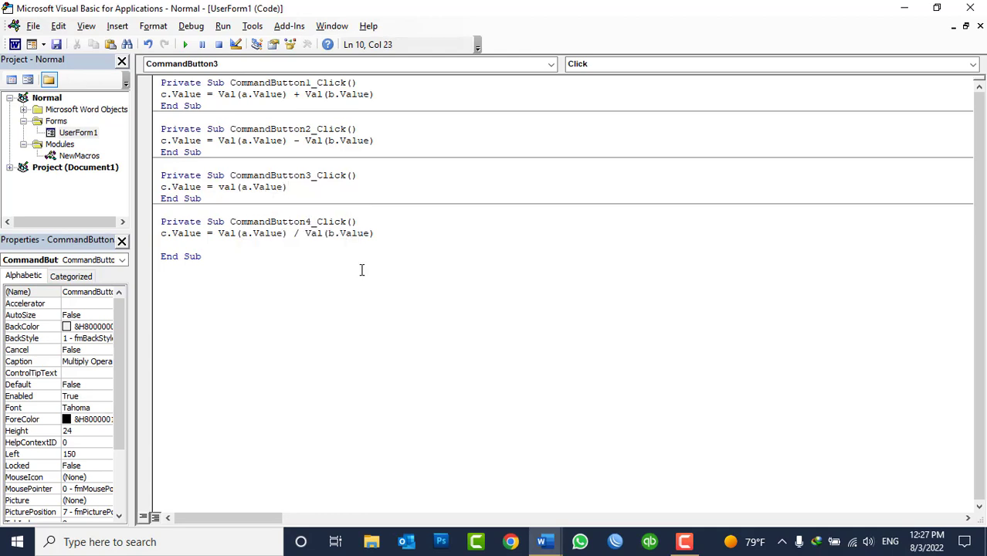
text(* val)
text((b.value)
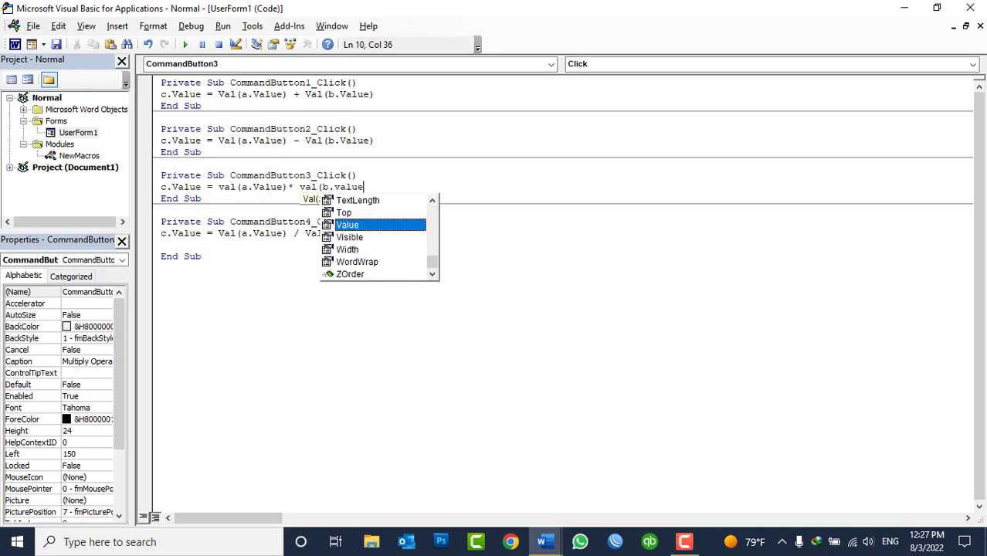
key(Tab)
text())
key(Down)
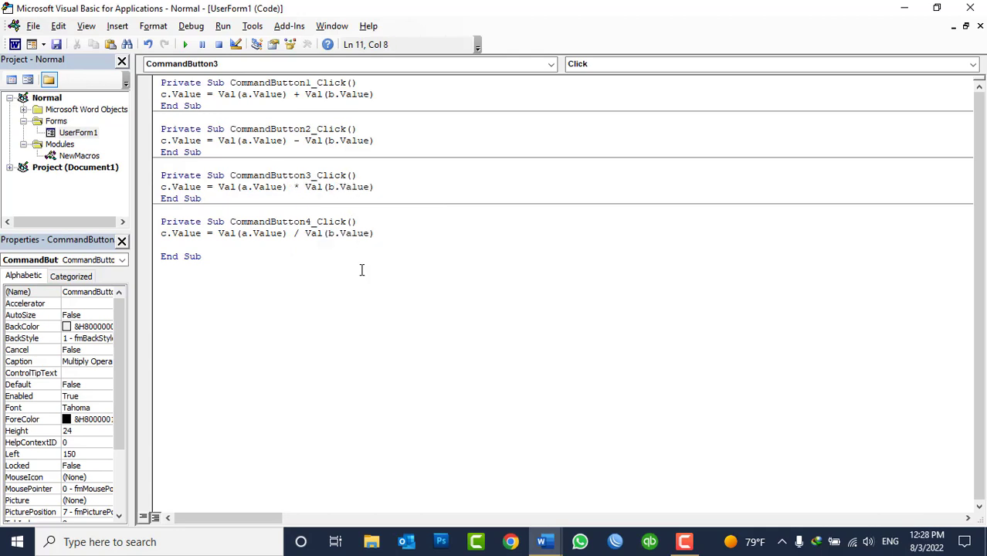
Return to the form design and select the Clear All button, the form and the b box
click(979, 26)
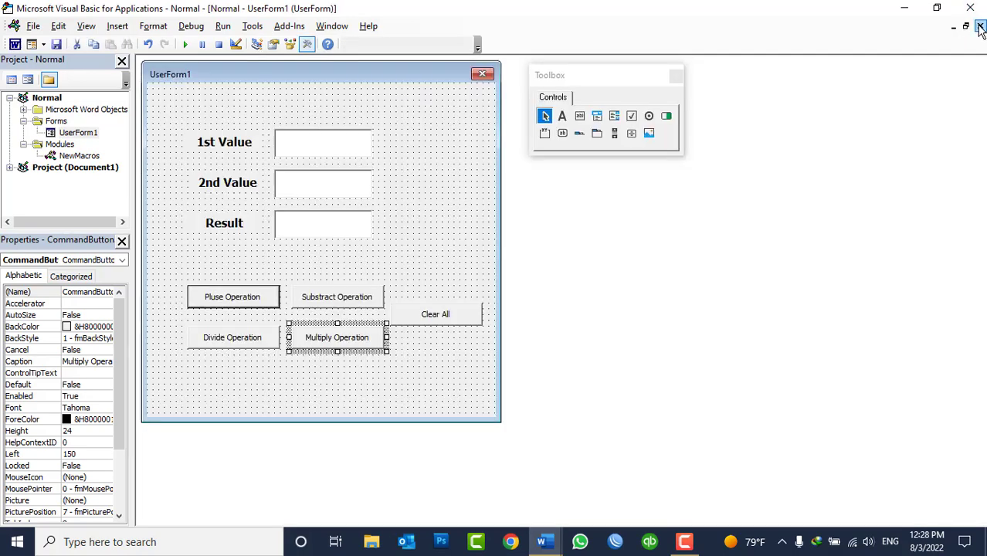
click(432, 323)
click(309, 129)
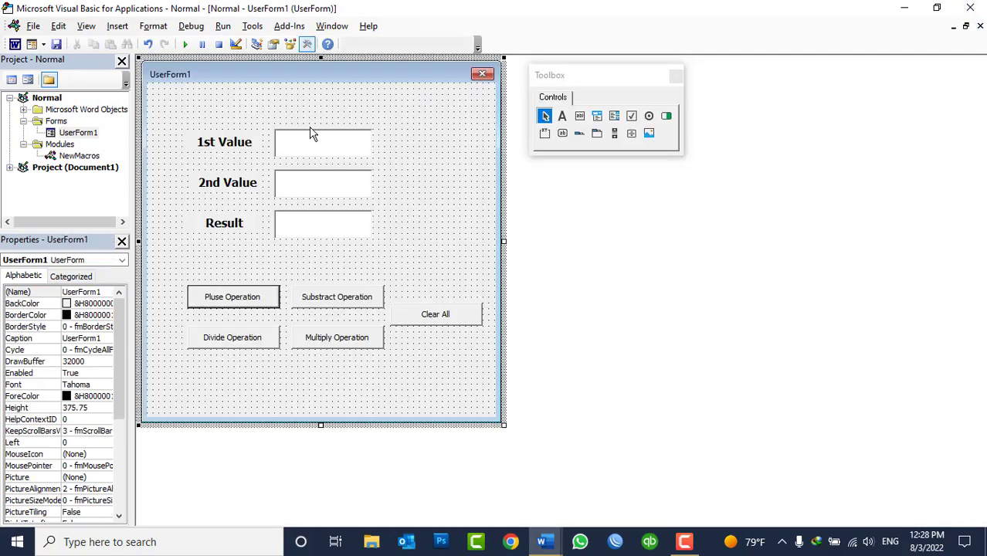
click(321, 189)
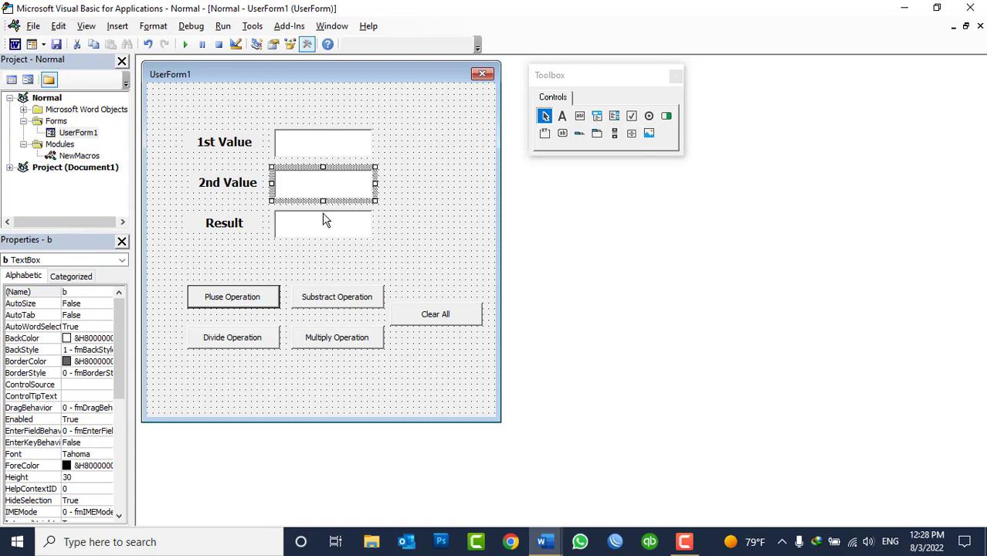
In CommandButton5_Click, set a.Value, b.Value and c.Value each to "" on separate lines
double_click(444, 317)
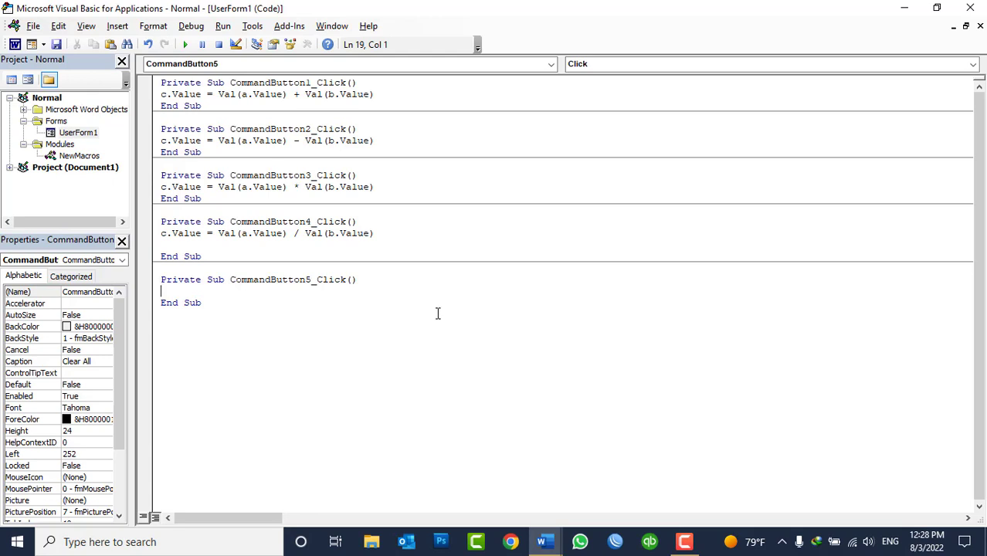
text(a.val)
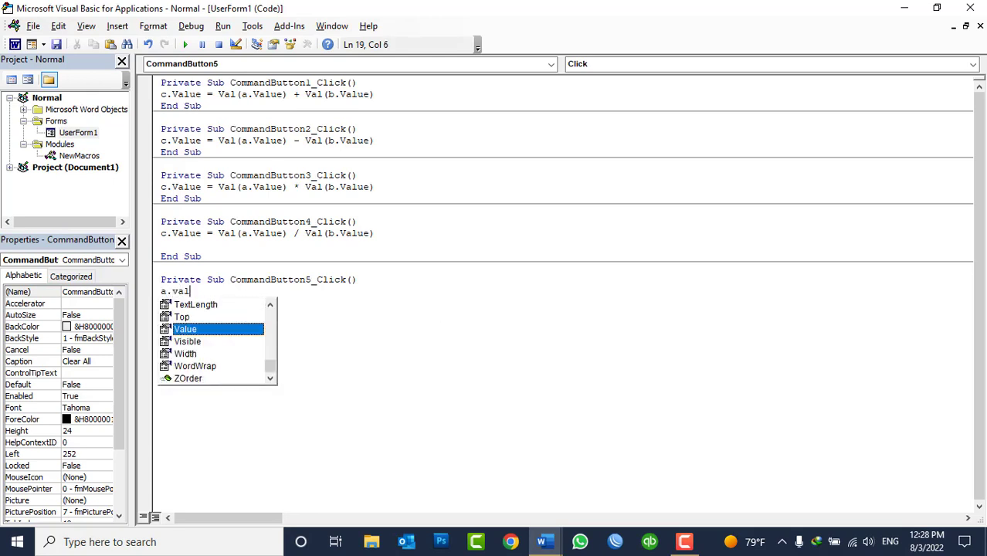
text(ue )
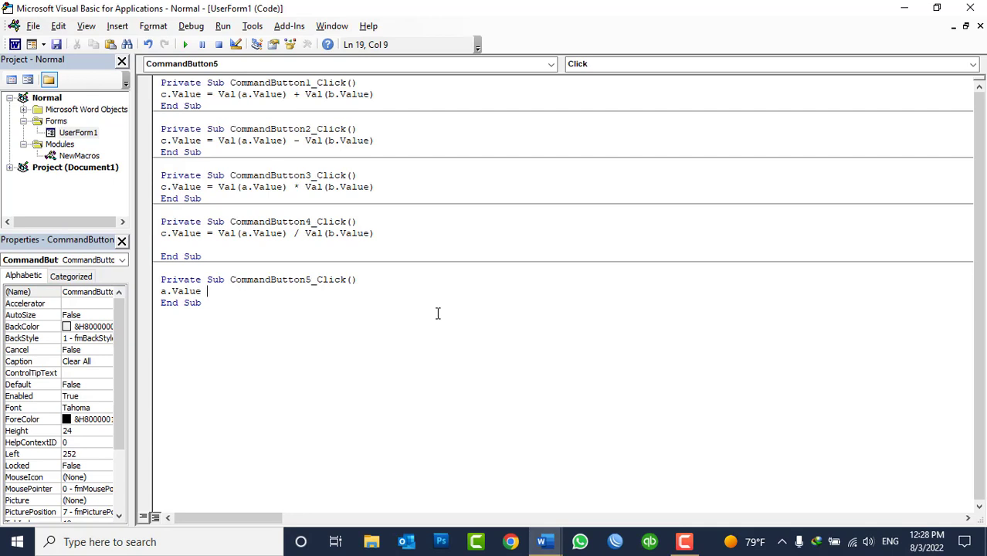
text(= ")
text(")
key(Return)
text(b.)
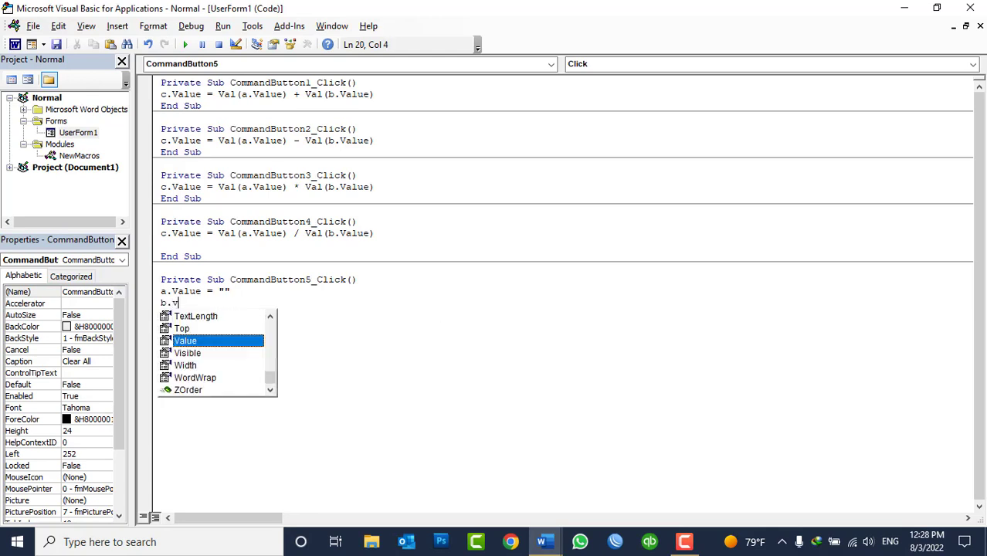
text(Value =)
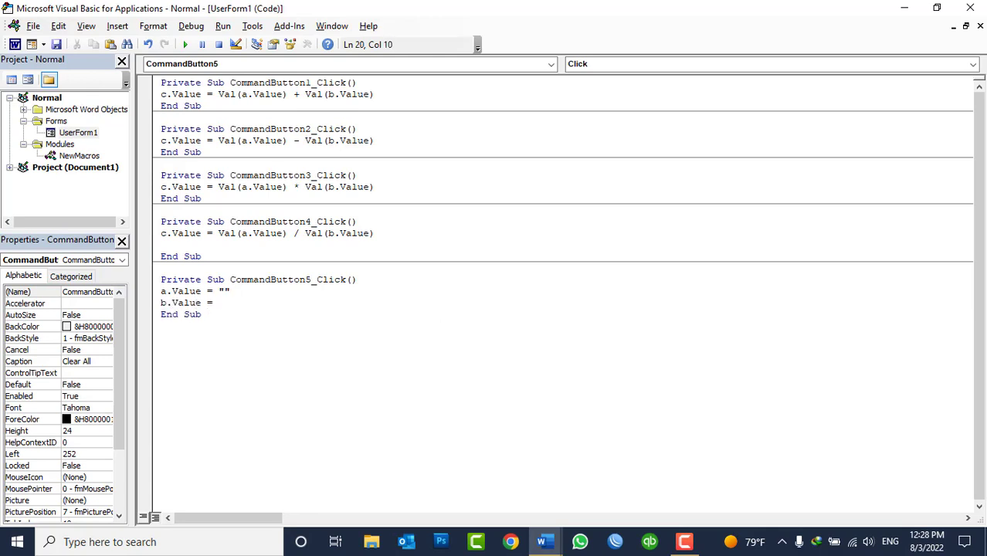
text( "")
key(Return)
text(c.va)
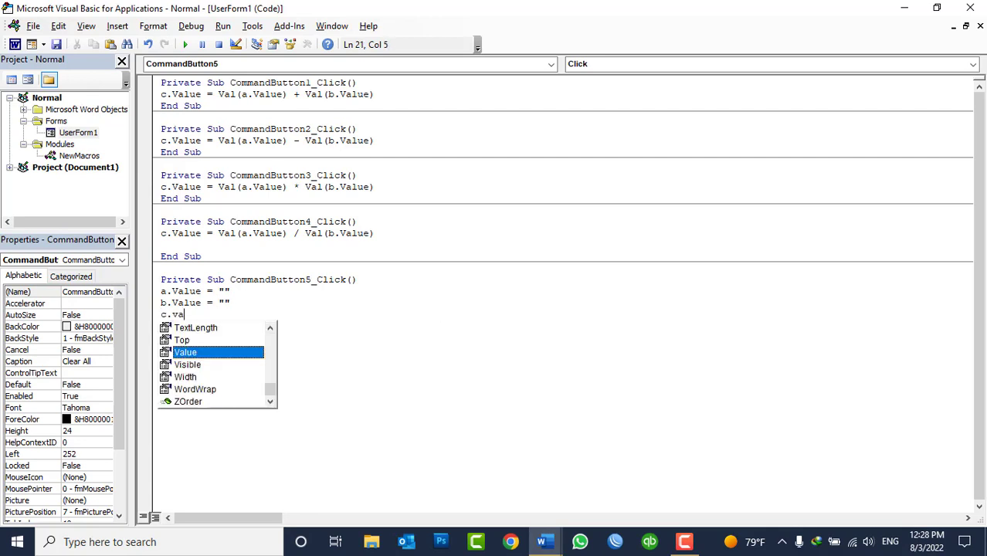
text(lue = ")
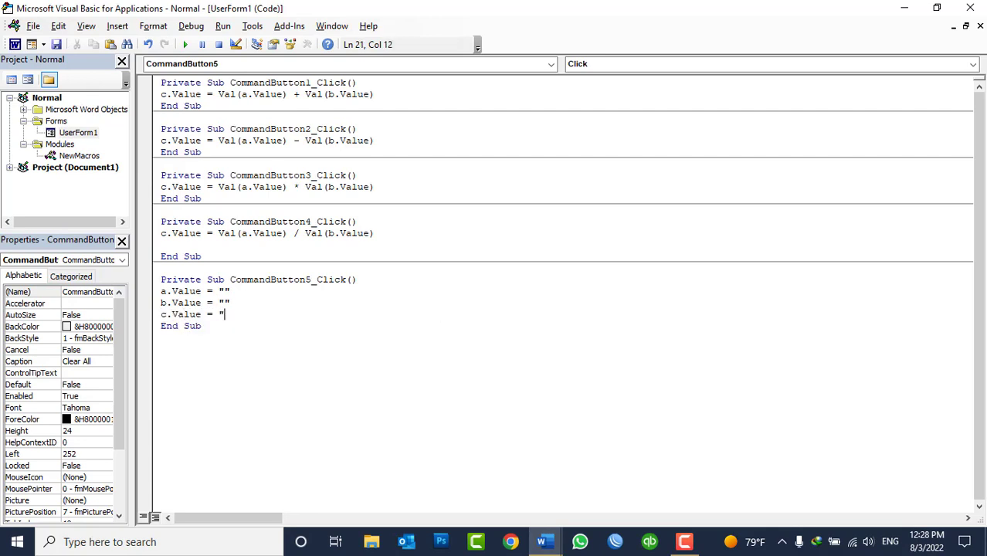
text(")
drag(279, 357, 161, 94)
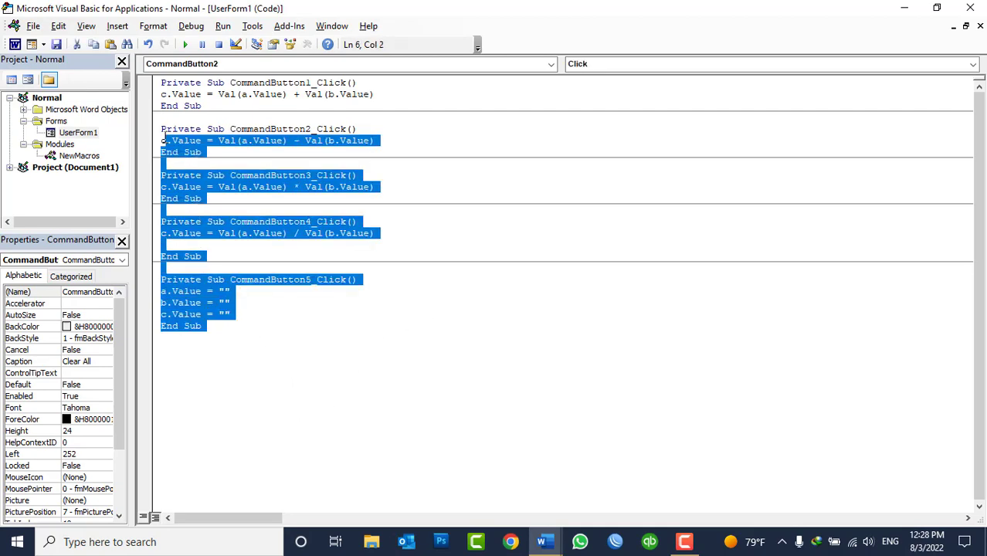
click(979, 25)
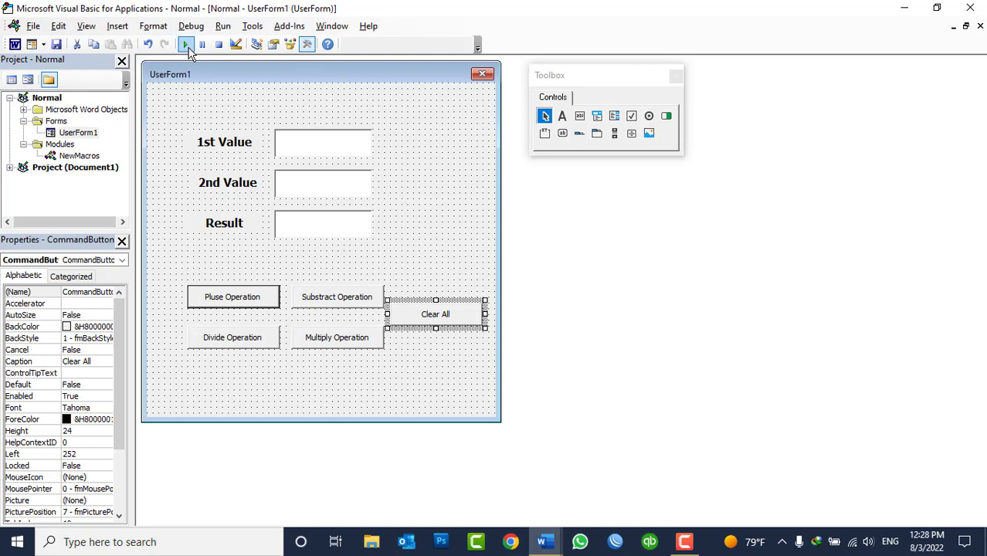
Run the calculator form and enter 100 and 50 as the two values
click(185, 44)
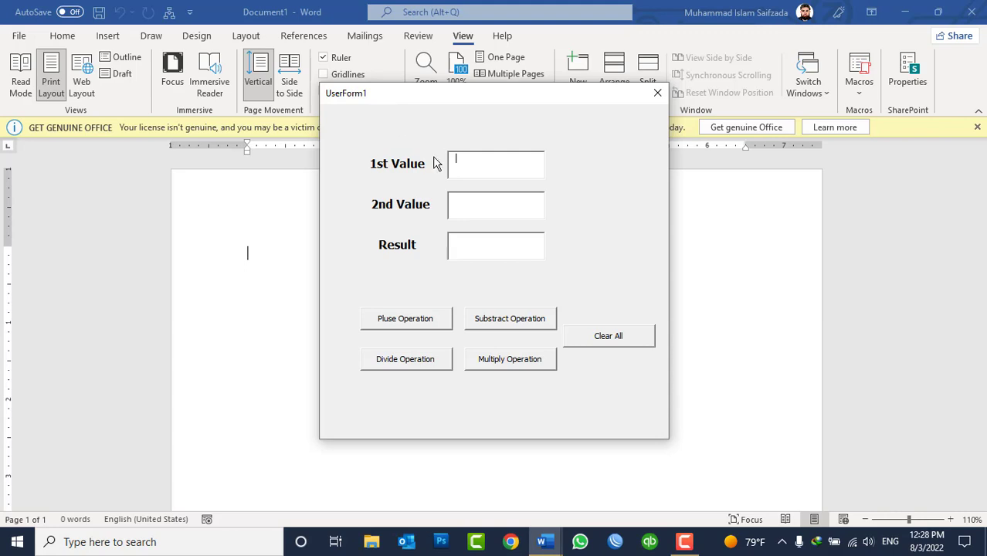
text(100)
click(464, 245)
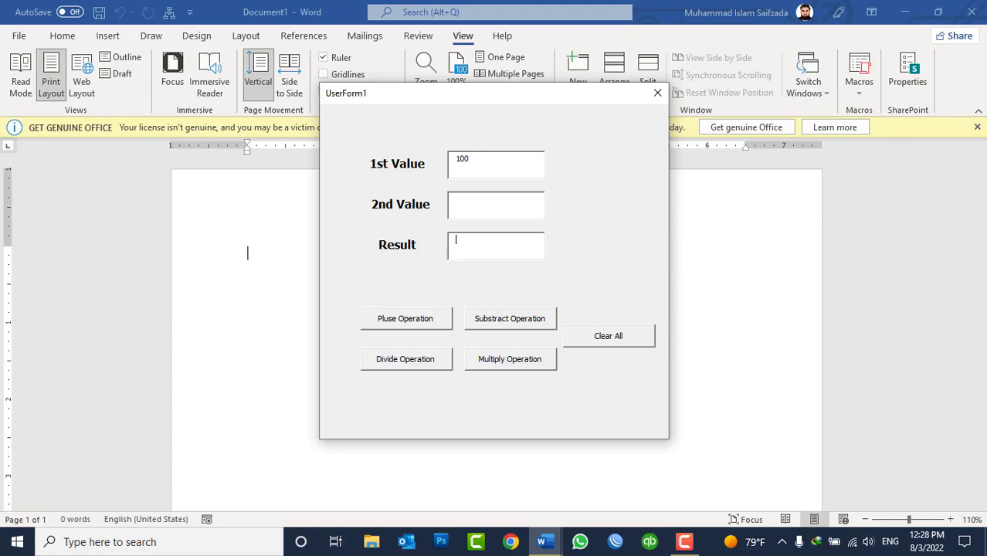
click(508, 203)
text(50)
Test Plus, Subtract, Divide and Multiply (150, 50, 2, 5000), then Clear All and close the form
click(397, 318)
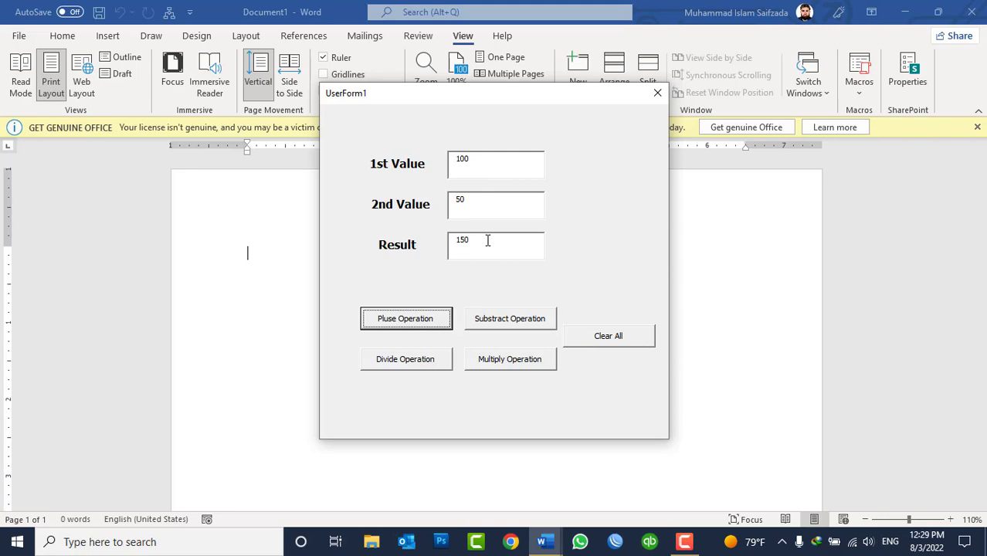
click(500, 324)
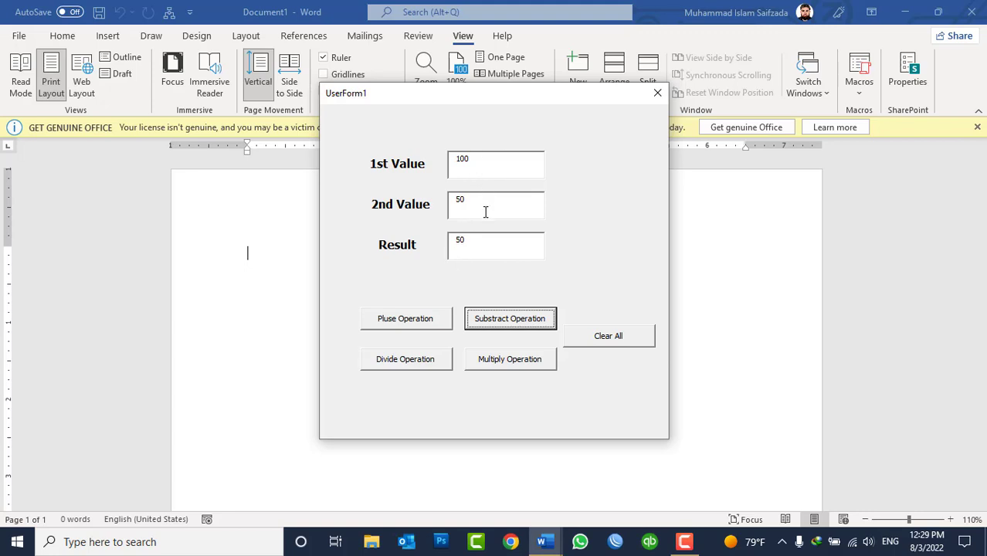
click(416, 365)
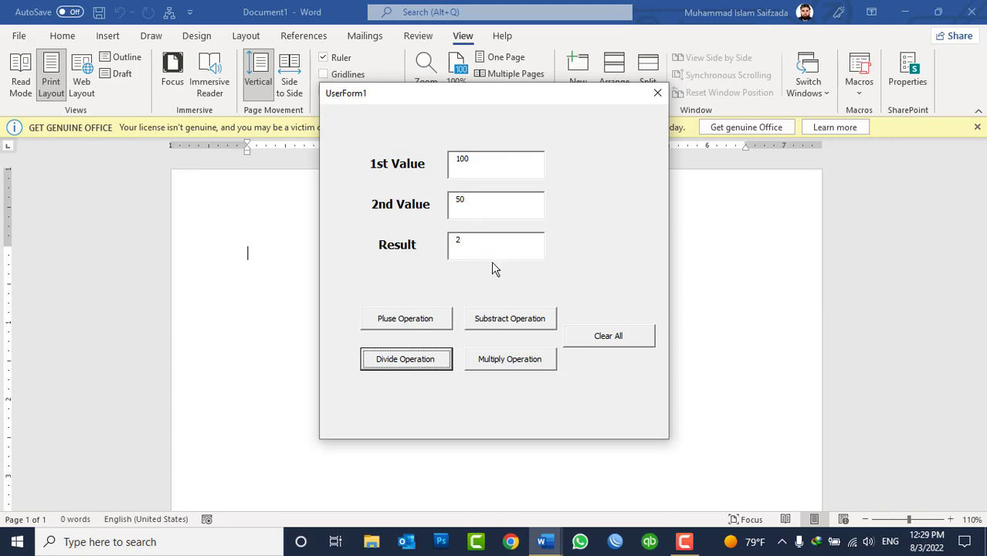
click(506, 366)
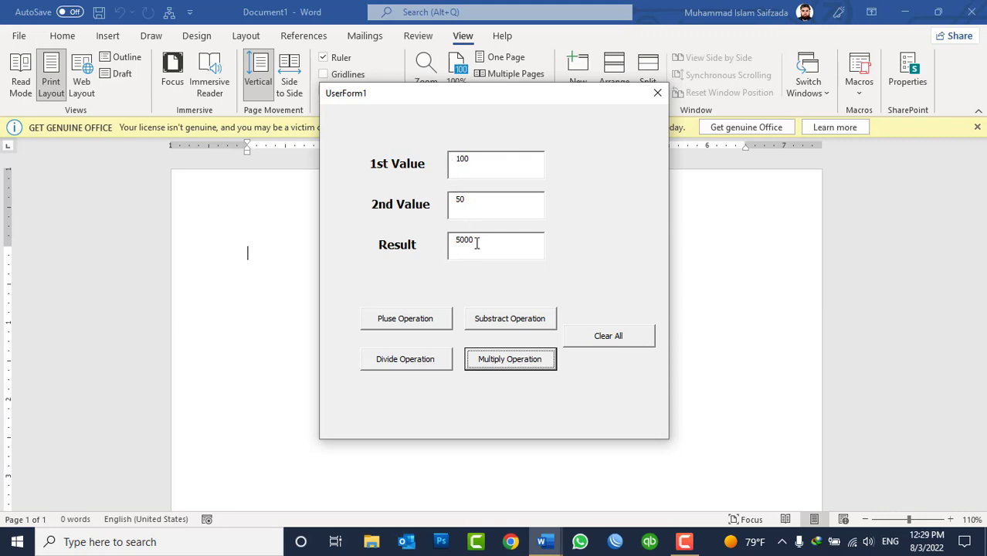
click(606, 338)
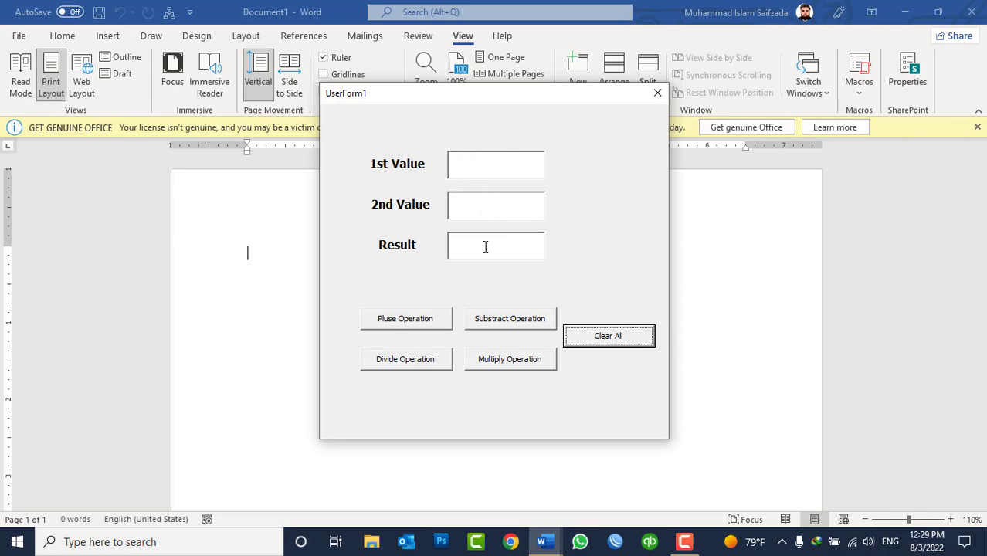
click(658, 93)
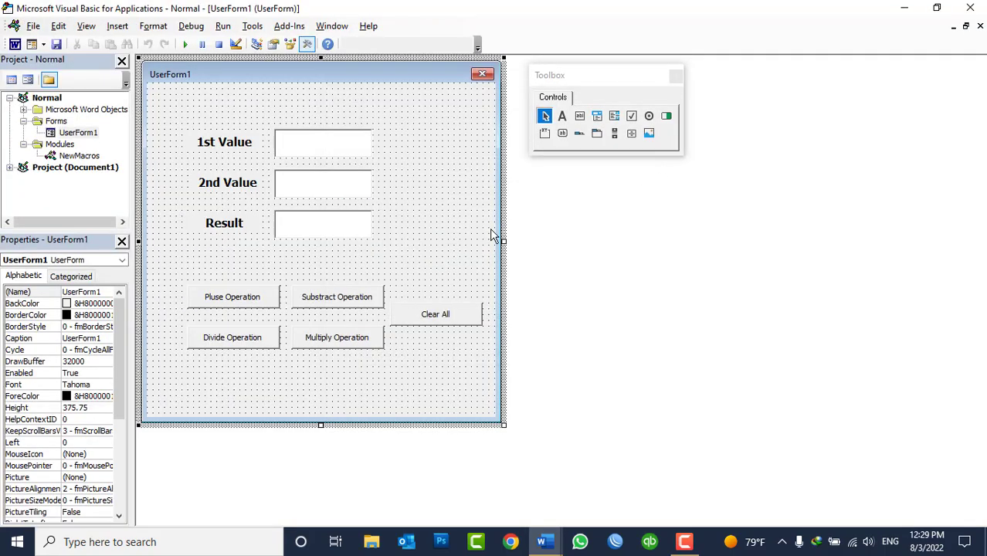
Set Clear All's c.Value line to a "Design By" credit with the designer's surname, without the colon
double_click(436, 315)
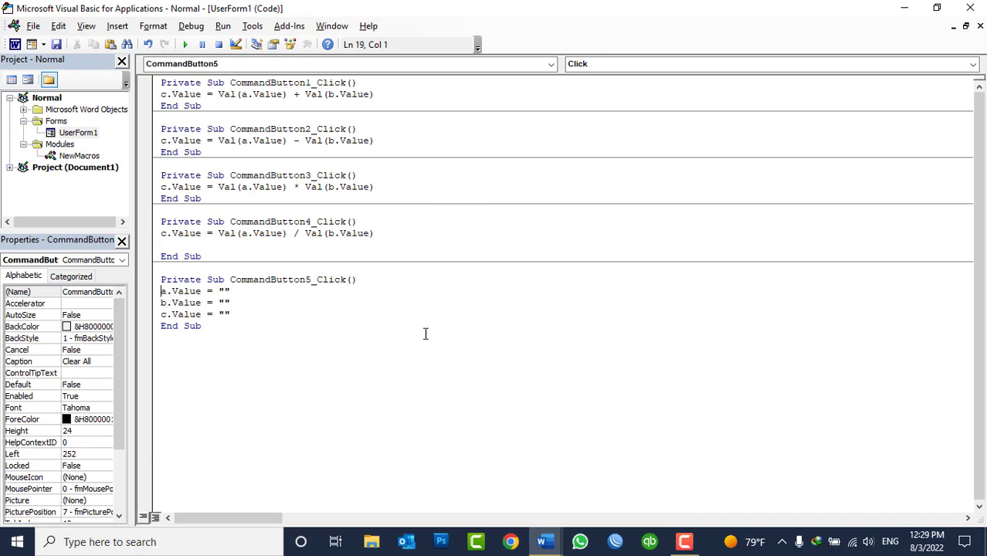
click(226, 314)
text(De)
text(sign By)
text(: M.)
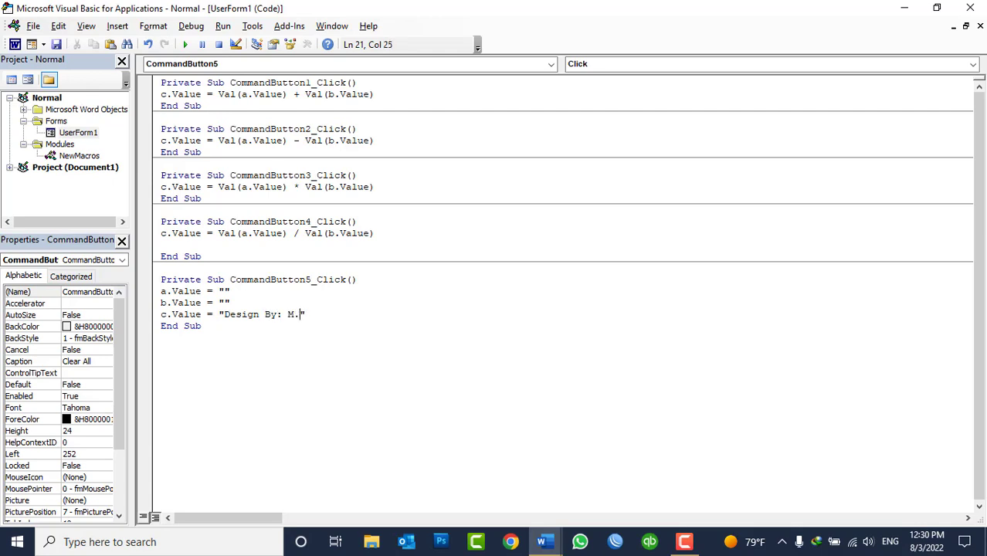
text(Islam Saif)
text(zada)
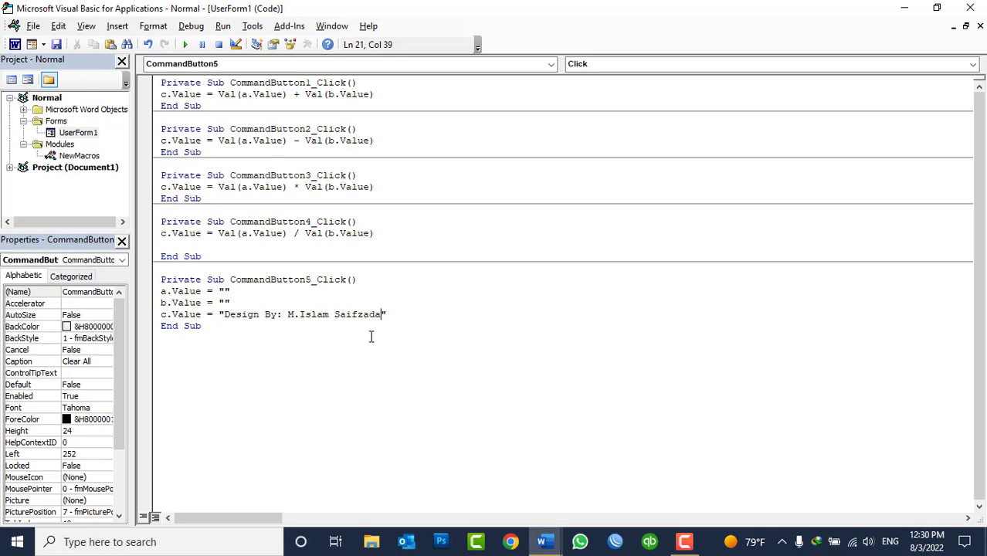
drag(334, 318, 281, 318)
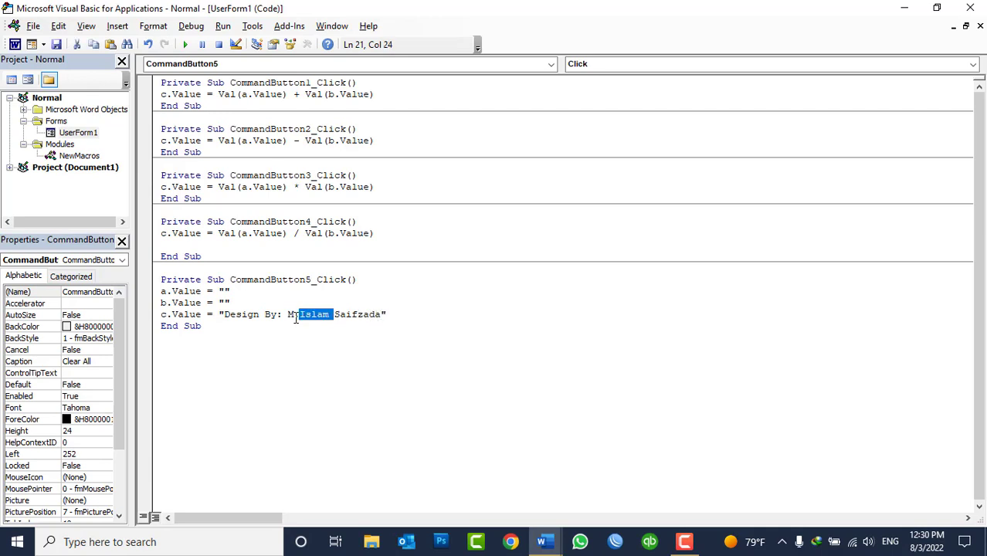
key(Delete)
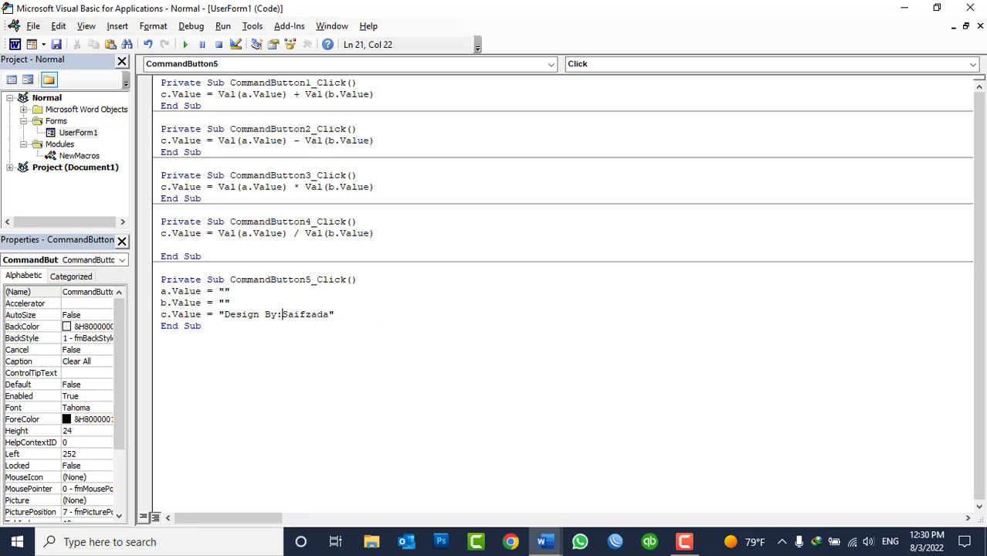
key(BackSpace)
click(978, 26)
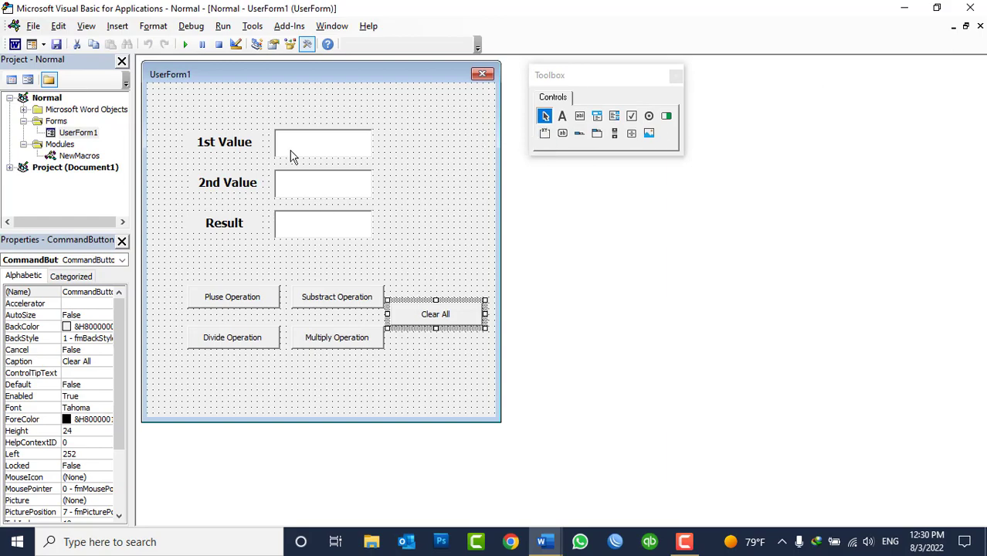
Run the form with 1000 and 100, test Plus, Subtract and Multiply, then Clear All
click(186, 44)
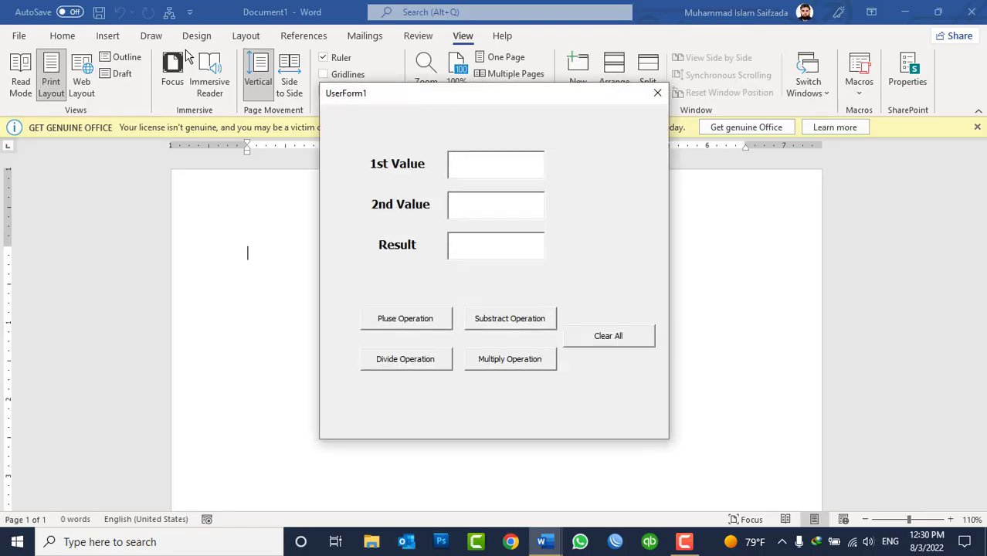
text(1000)
click(494, 245)
click(531, 204)
text(100)
click(384, 328)
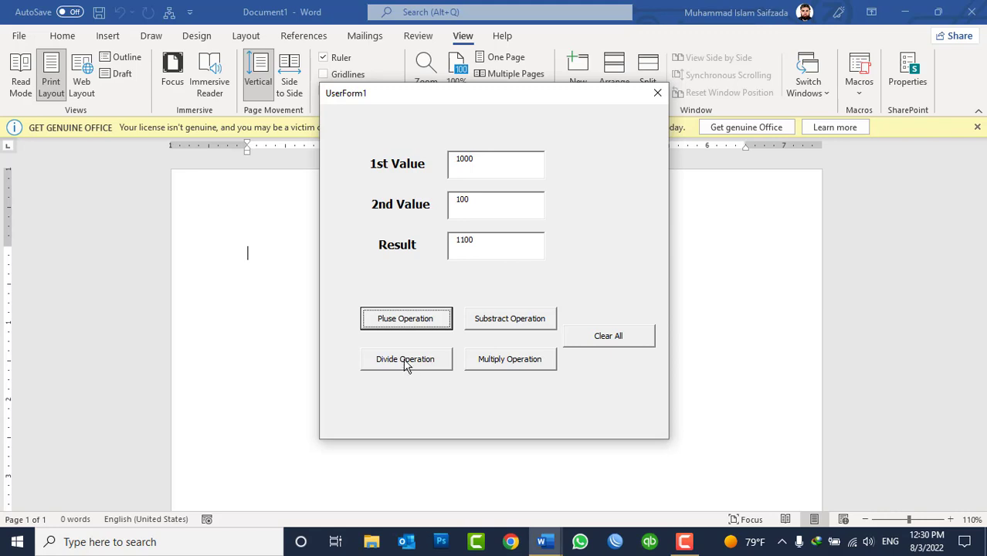
click(486, 328)
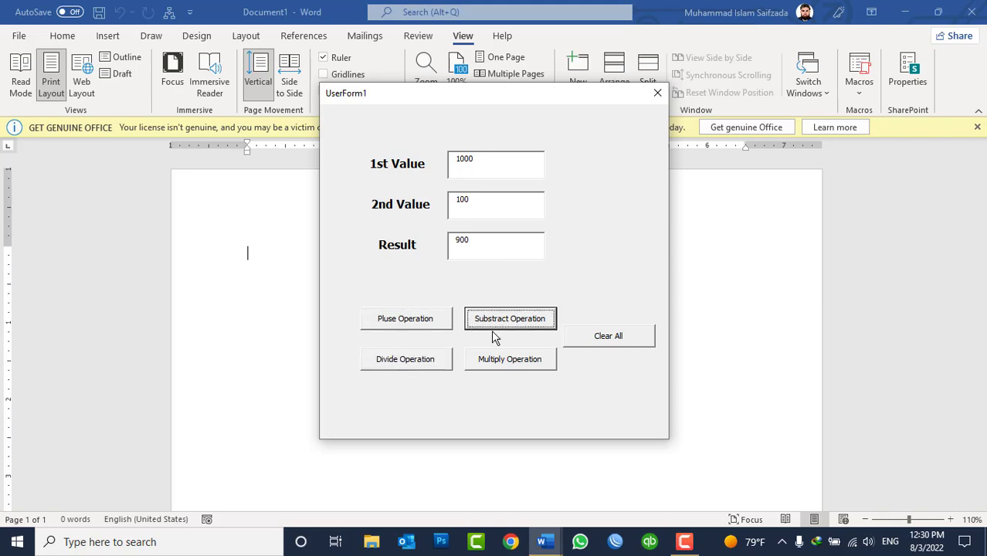
click(504, 366)
click(601, 346)
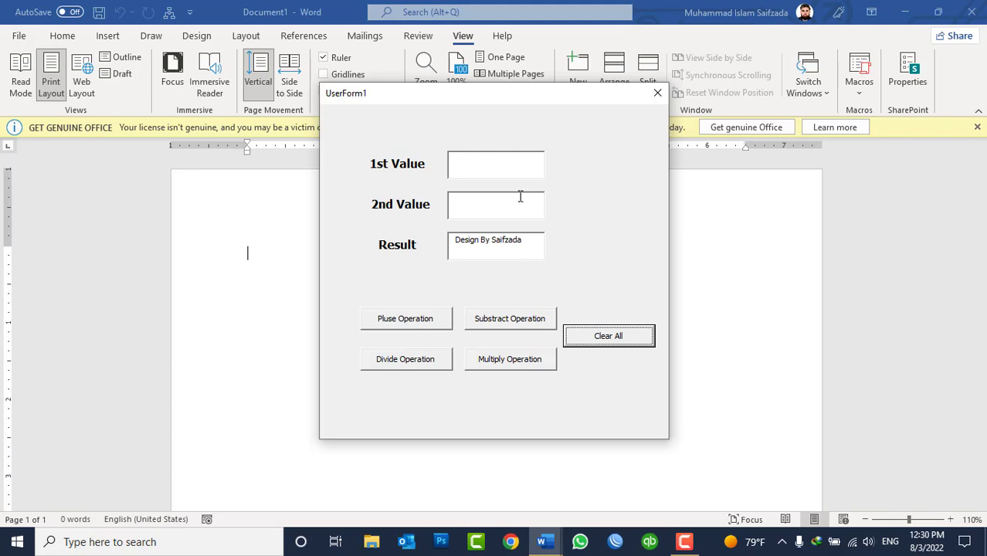
Enter 2000 and 200, add them to get 2200, then Clear All to show the credit
click(480, 165)
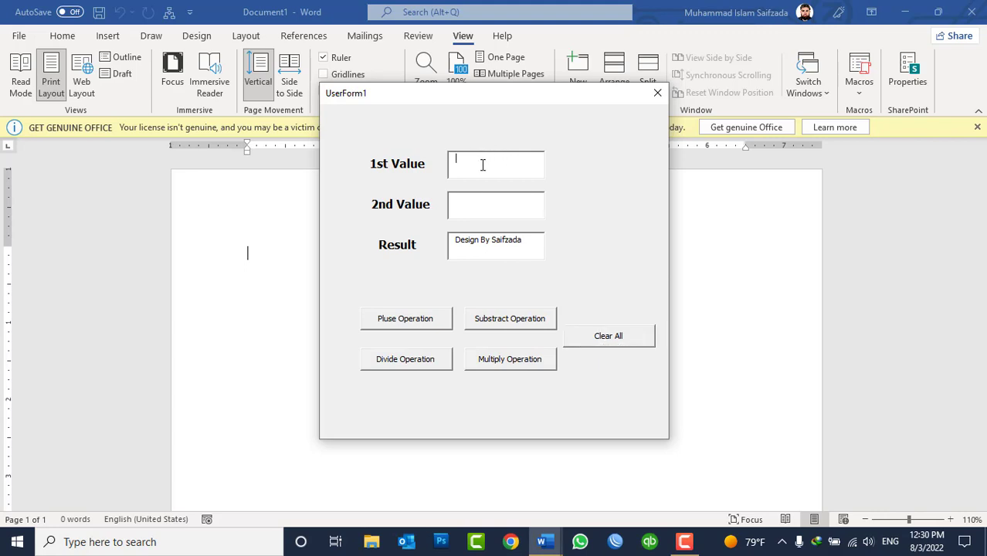
text(2000)
click(504, 207)
text(200)
click(401, 322)
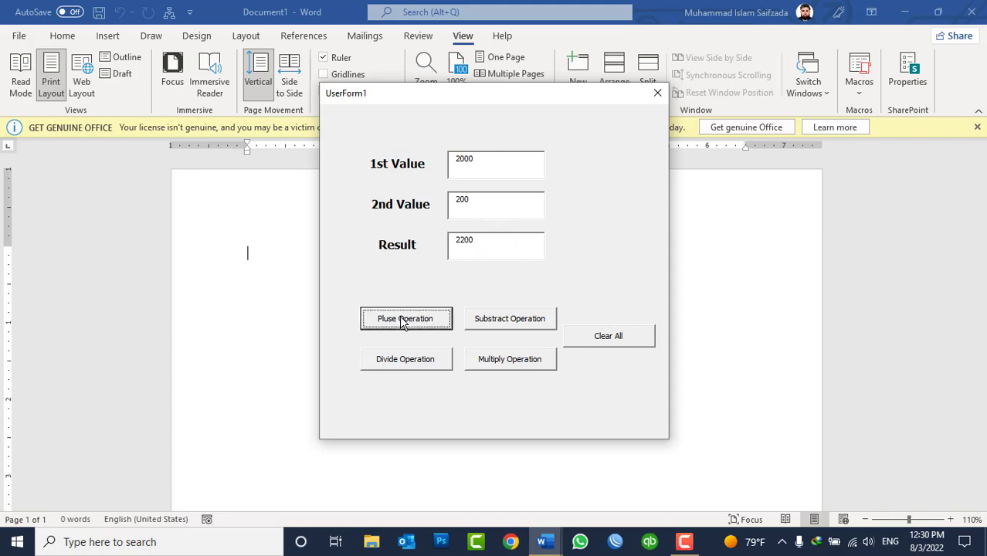
click(617, 338)
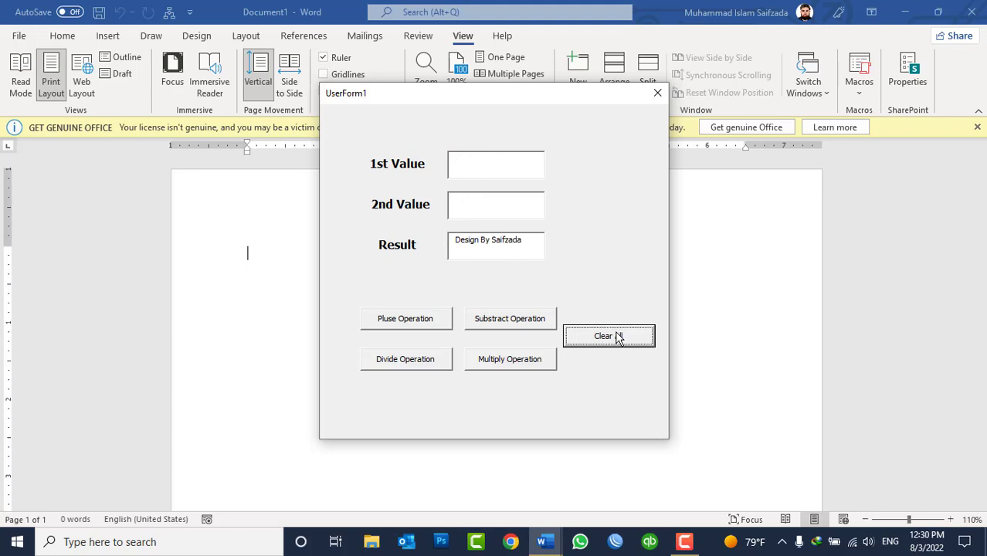